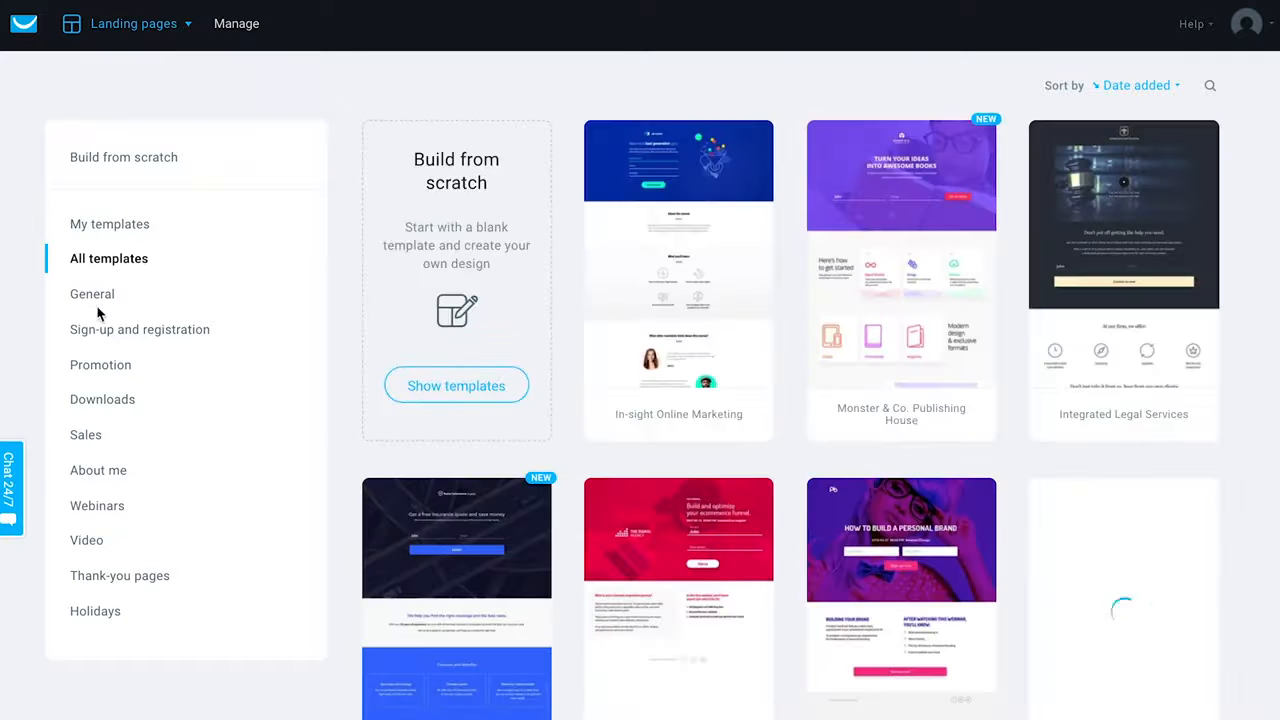
# Choose the New Language School template from all templates and name the landing page "New school signups"
pyautogui.scroll(-1, 198, 527)
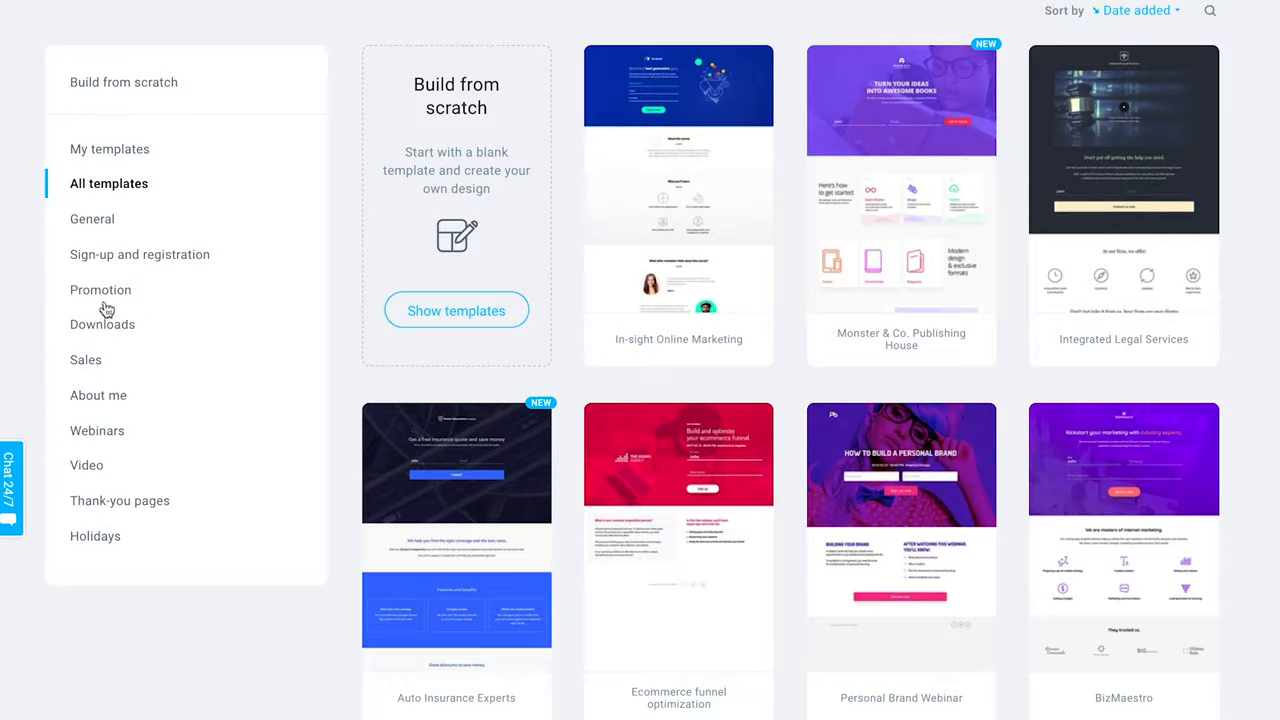
pyautogui.scroll(1, 116, 480)
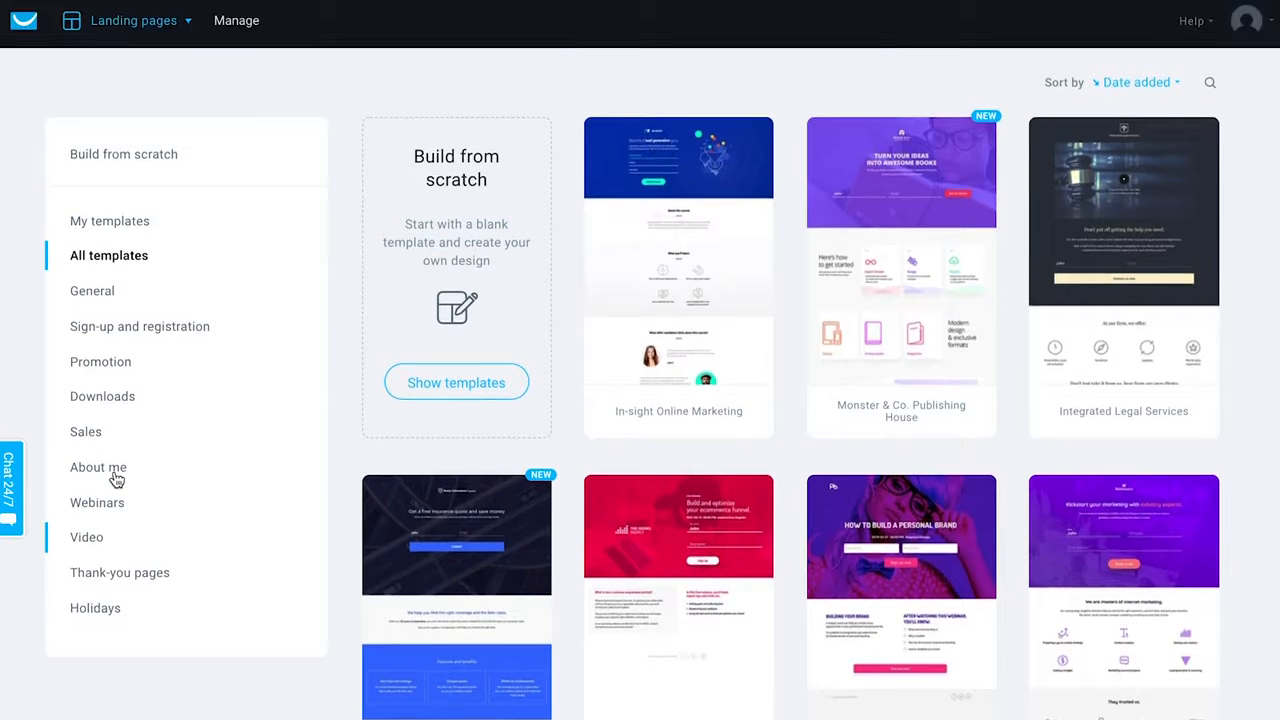
pyautogui.scroll(-1, 660, 355)
pyautogui.scroll(1, 658, 355)
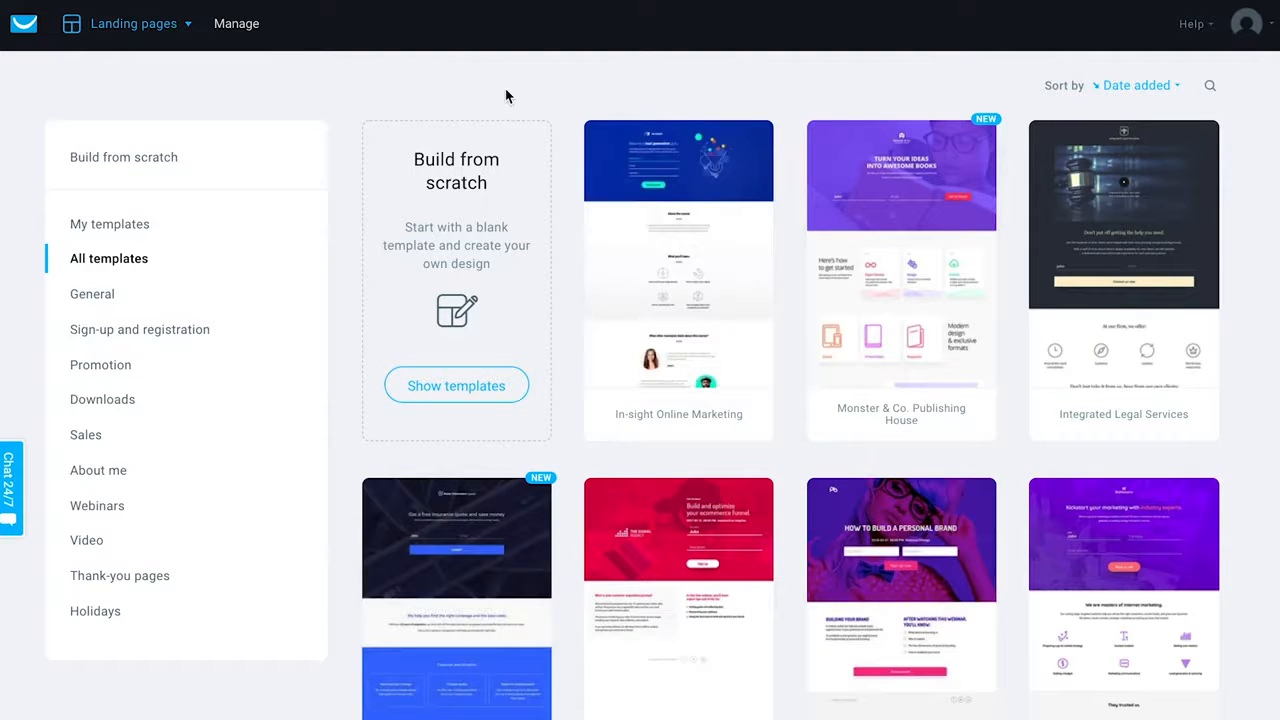
pyautogui.scroll(-2, 484, 524)
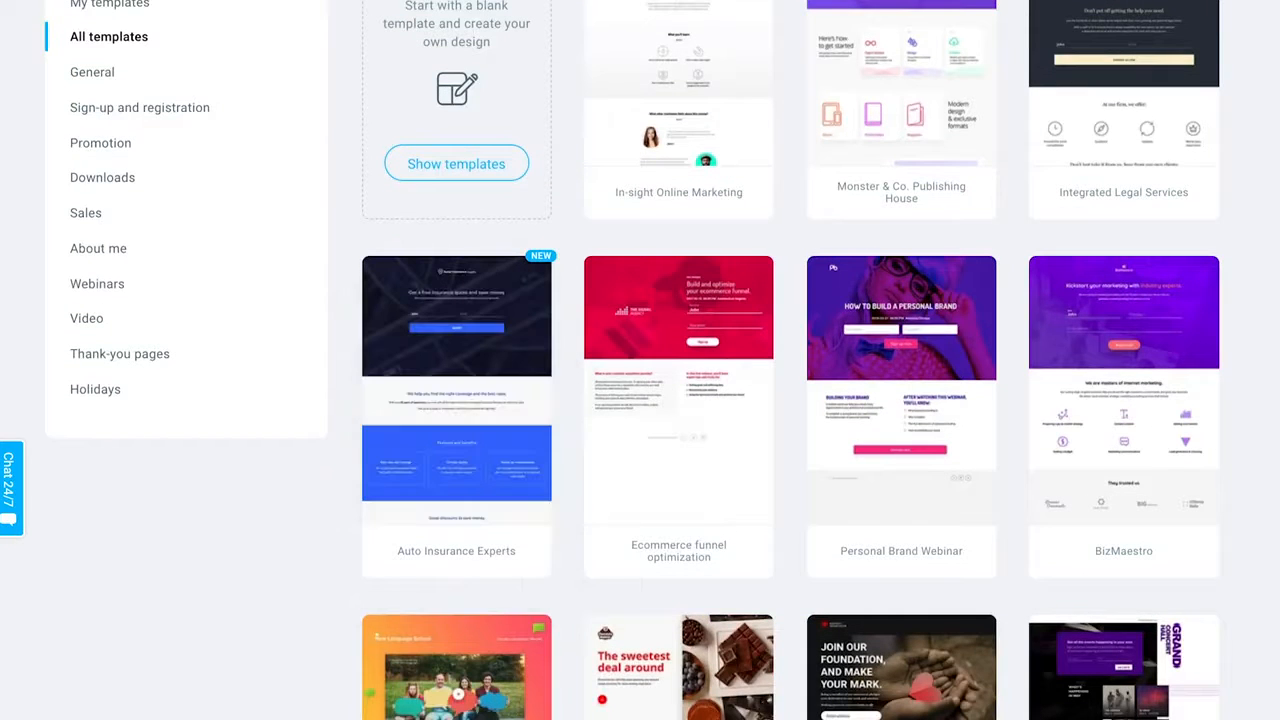
pyautogui.scroll(-2, 1264, 215)
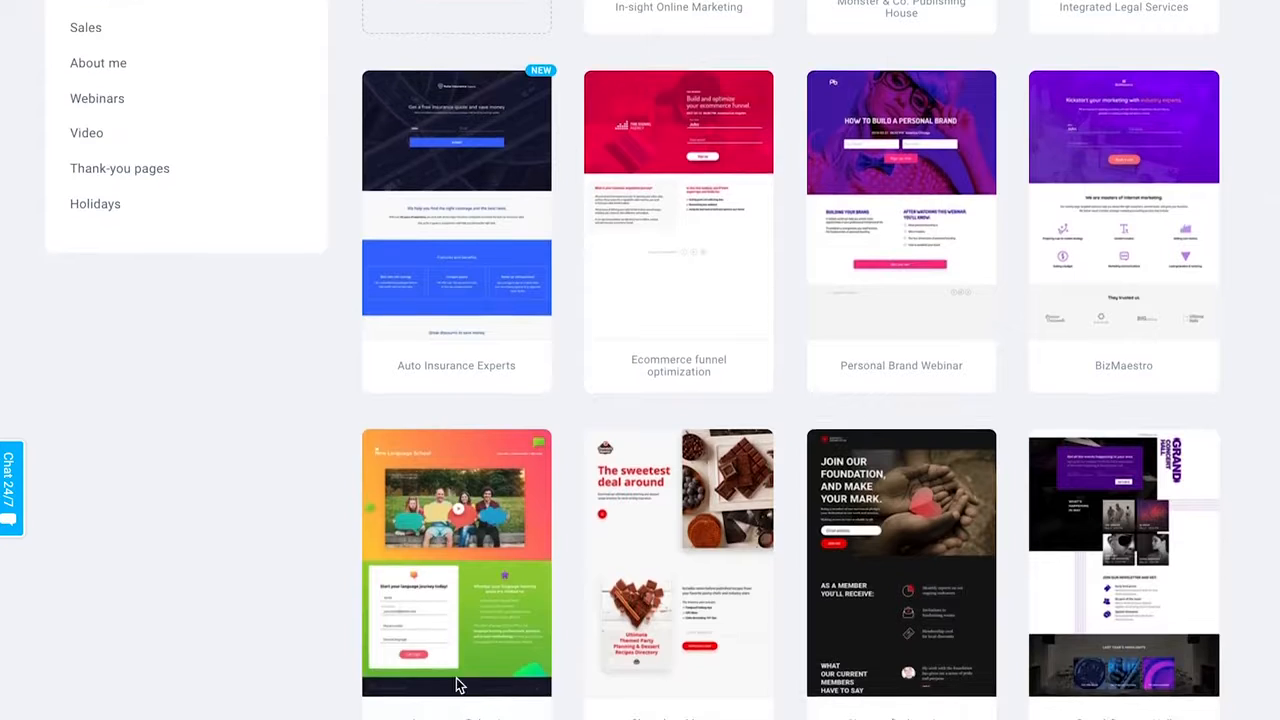
pyautogui.moveTo(458, 685)
pyautogui.click(462, 566)
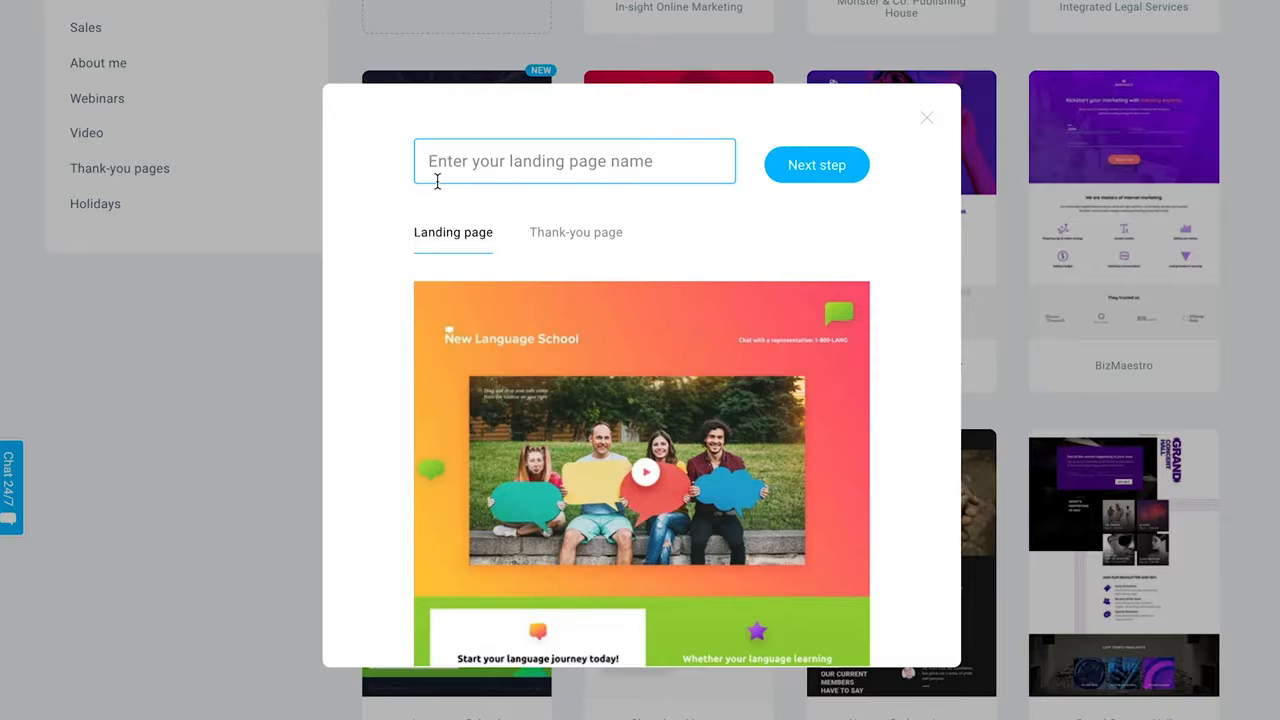
pyautogui.write('NEW S')
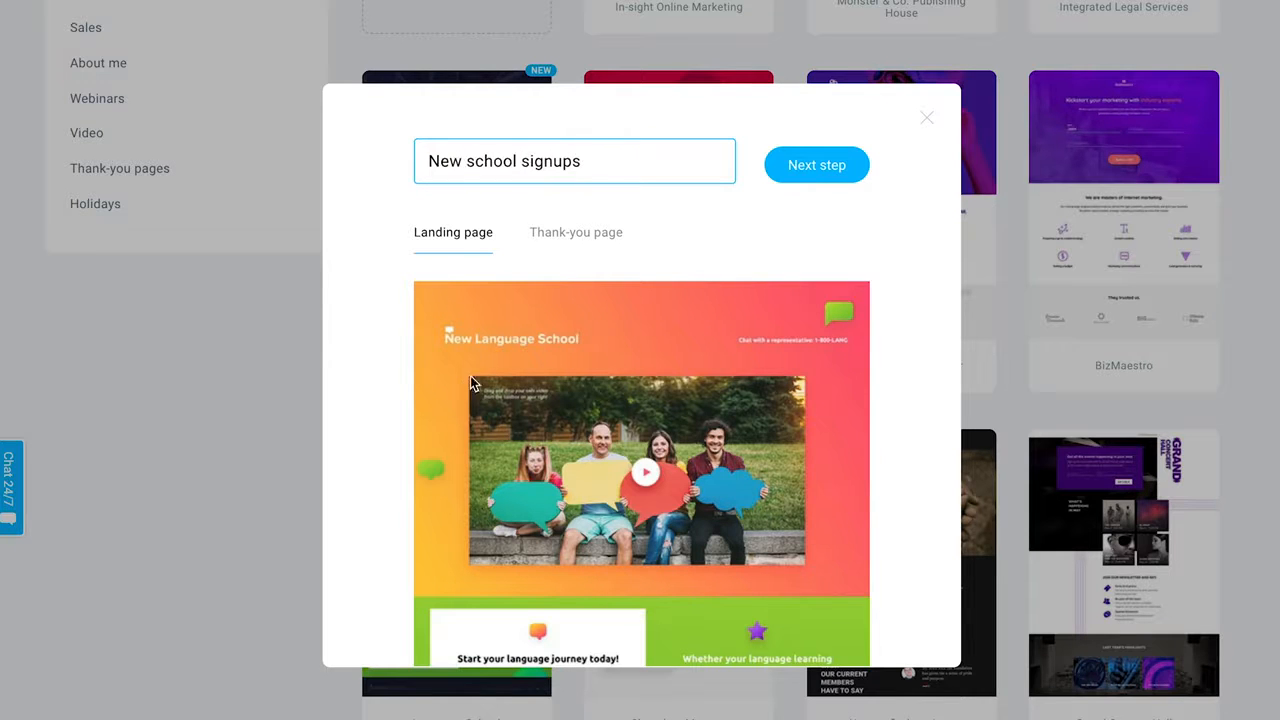
# Preview the template's landing page and thank-you page designs, and continue to the page editor
pyautogui.scroll(-5, 470, 384)
pyautogui.scroll(5, 462, 386)
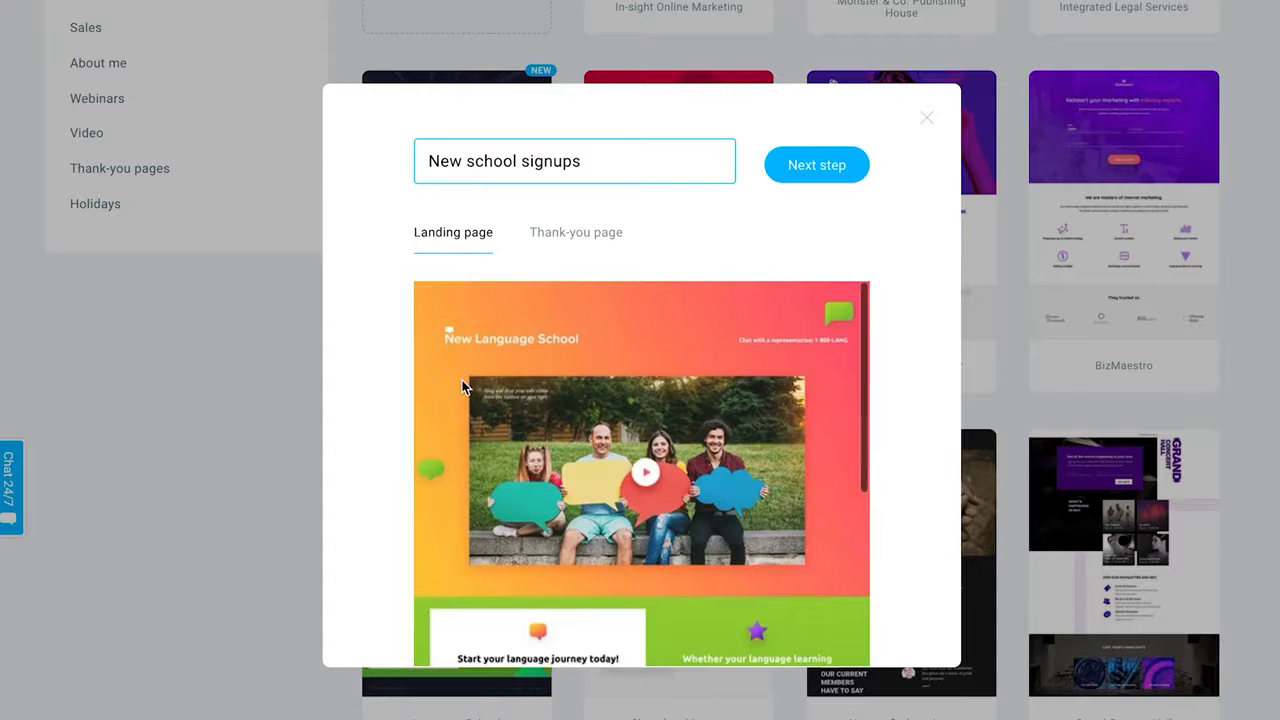
pyautogui.click(590, 244)
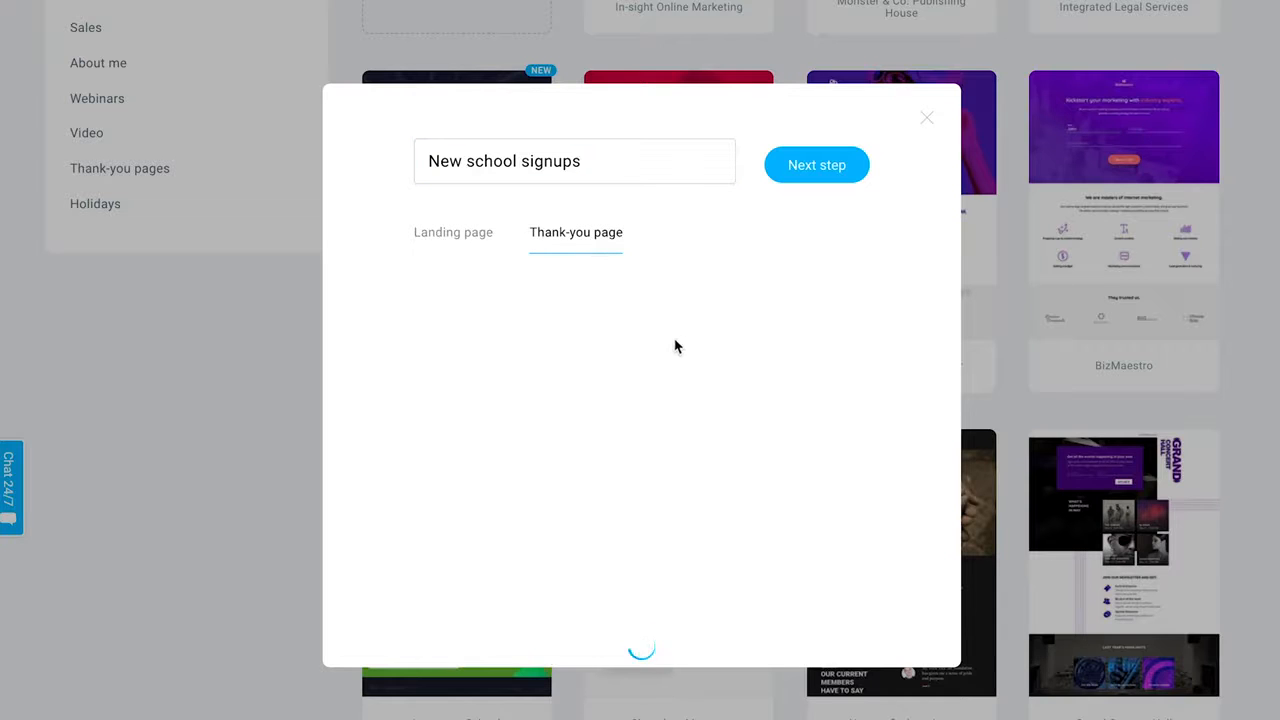
pyautogui.scroll(-5, 654, 406)
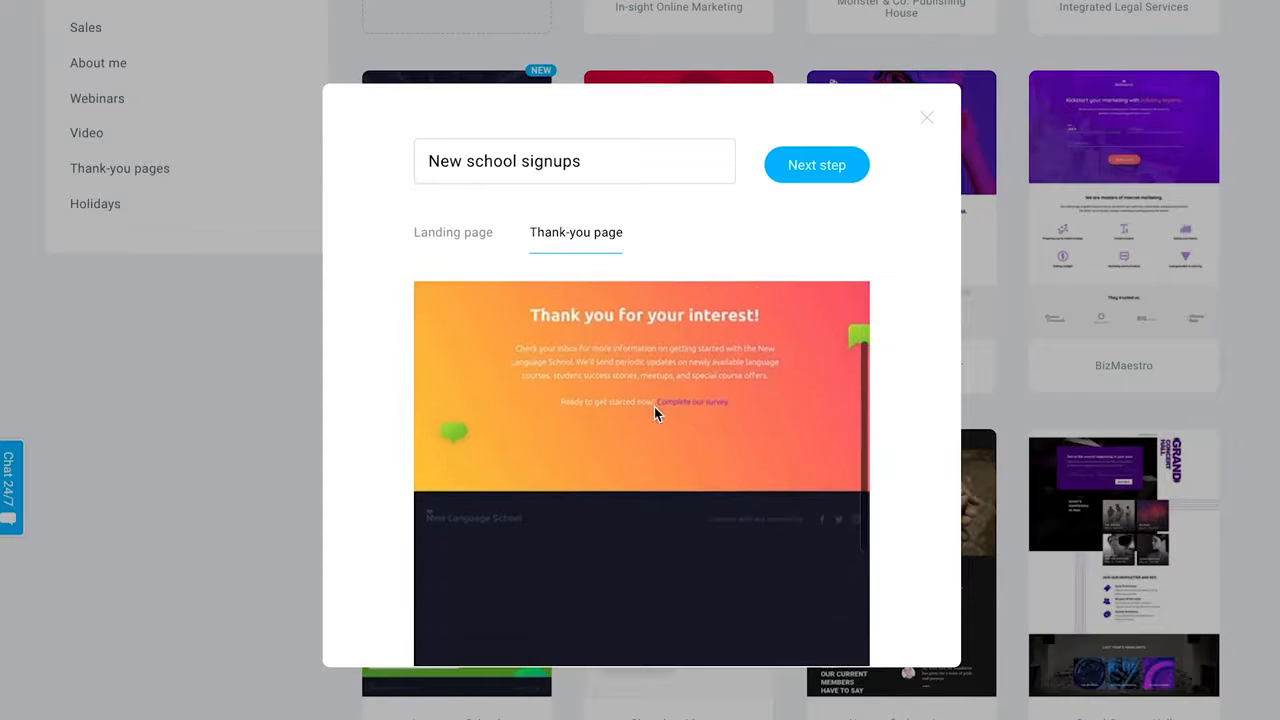
pyautogui.scroll(5, 654, 406)
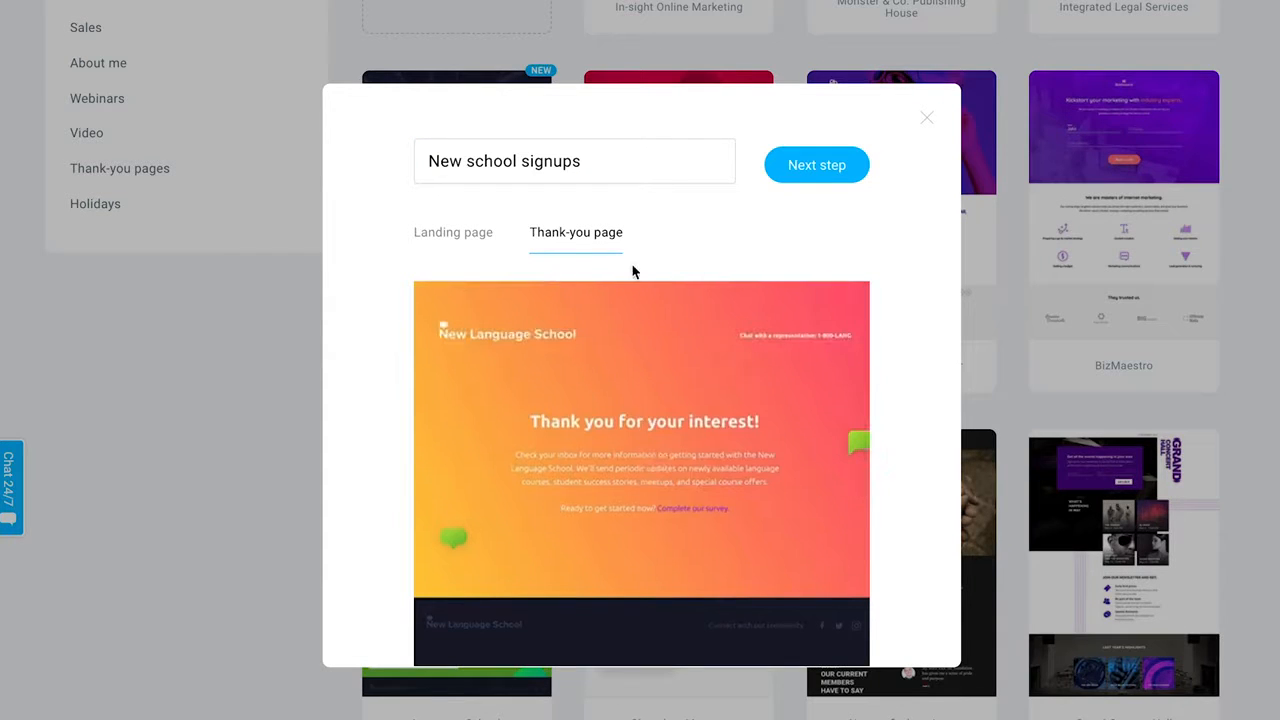
pyautogui.click(809, 170)
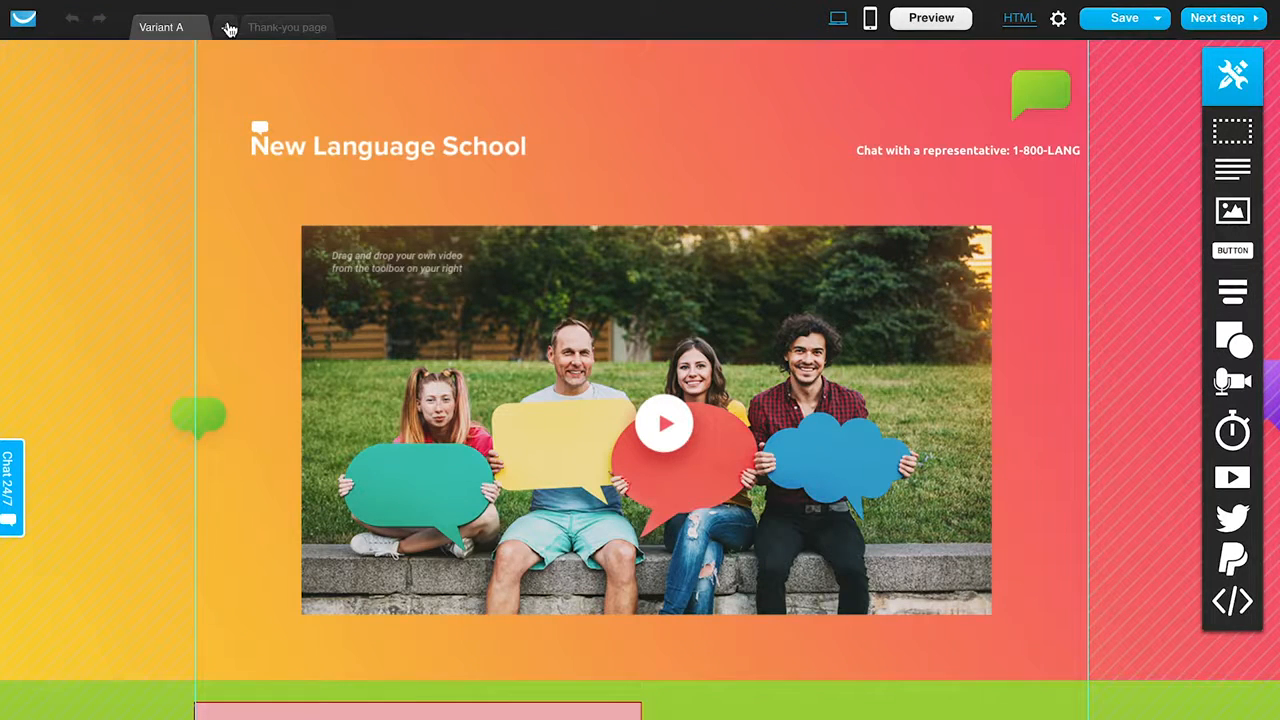
# Add Variant B of the landing page and open its form's "Let's go!" button text for editing
pyautogui.click(229, 29)
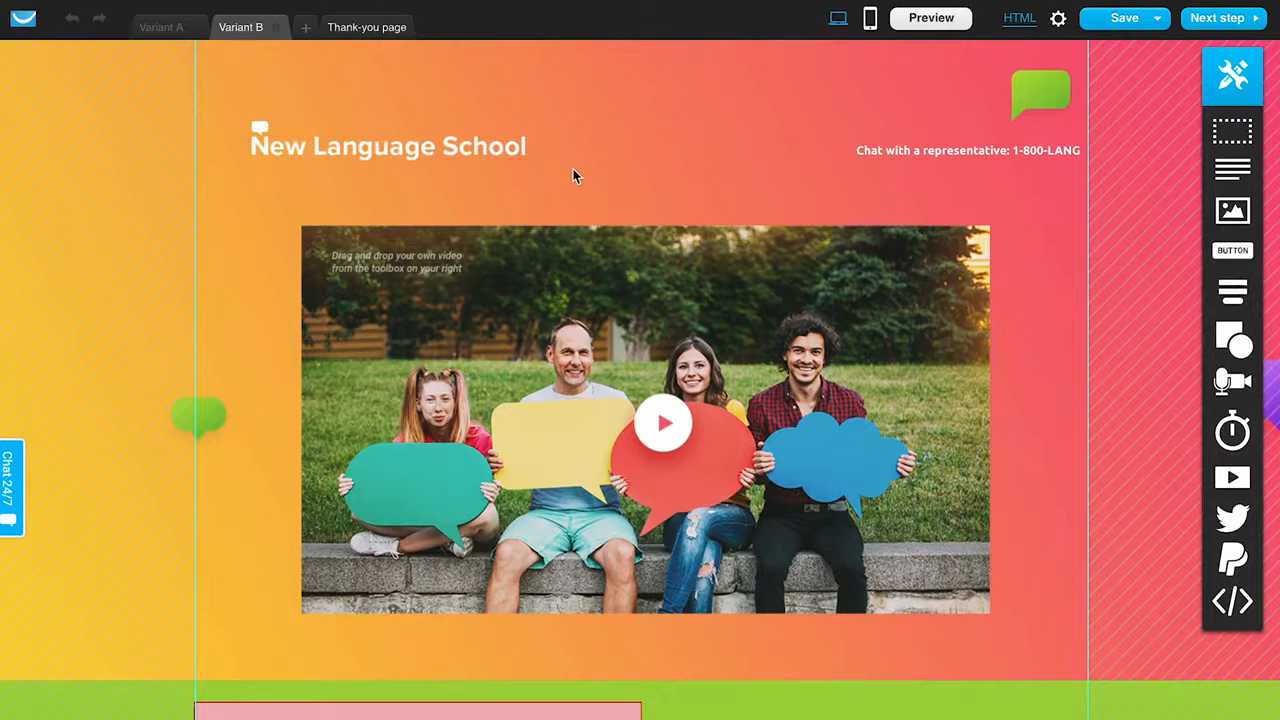
pyautogui.scroll(-5, 575, 176)
pyautogui.moveTo(575, 220); pyautogui.dragTo(575, 219)
pyautogui.click(465, 558)
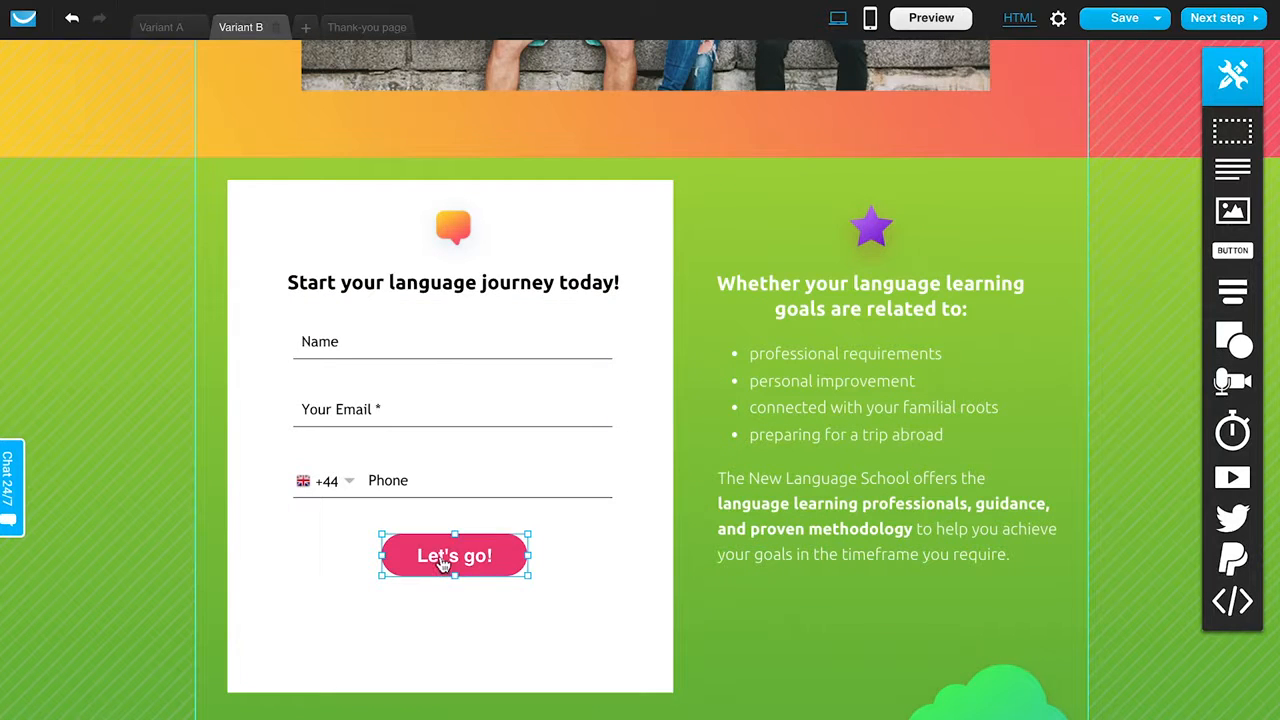
pyautogui.doubleClick(443, 563)
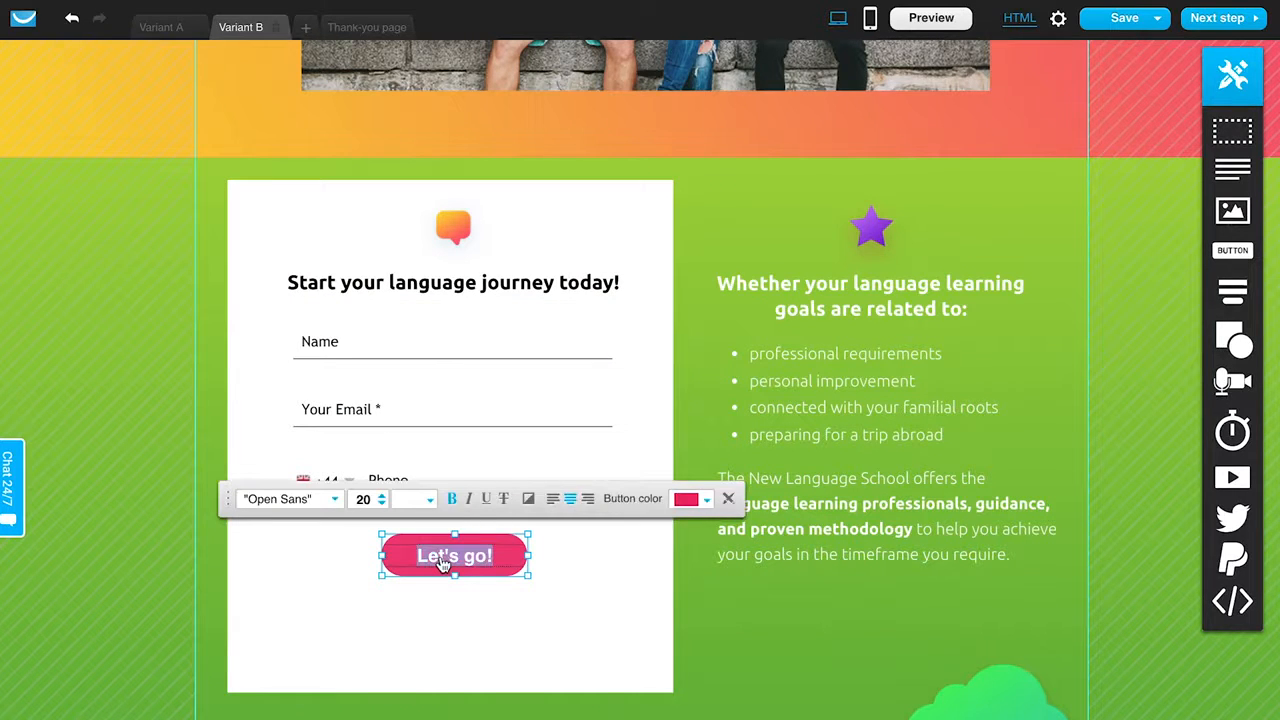
# In Variant A, change the sign-up form's button text to "Sign up today!"
pyautogui.click(160, 30)
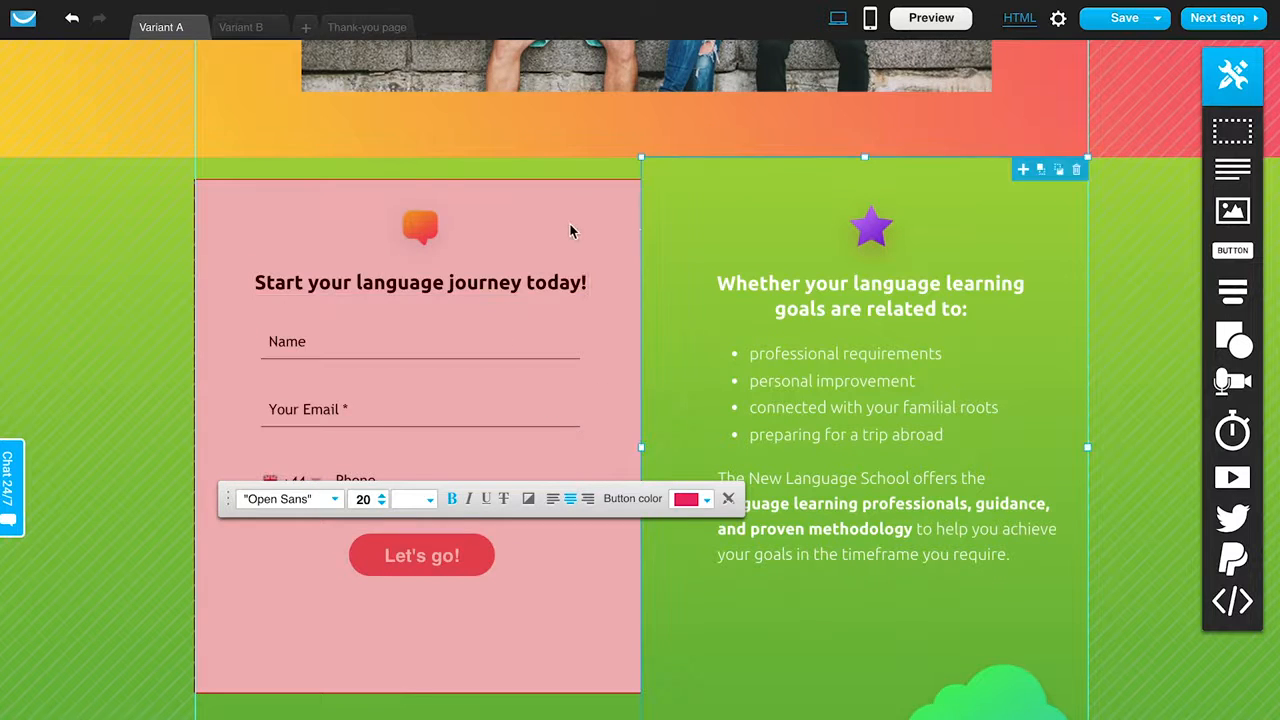
pyautogui.doubleClick(460, 563)
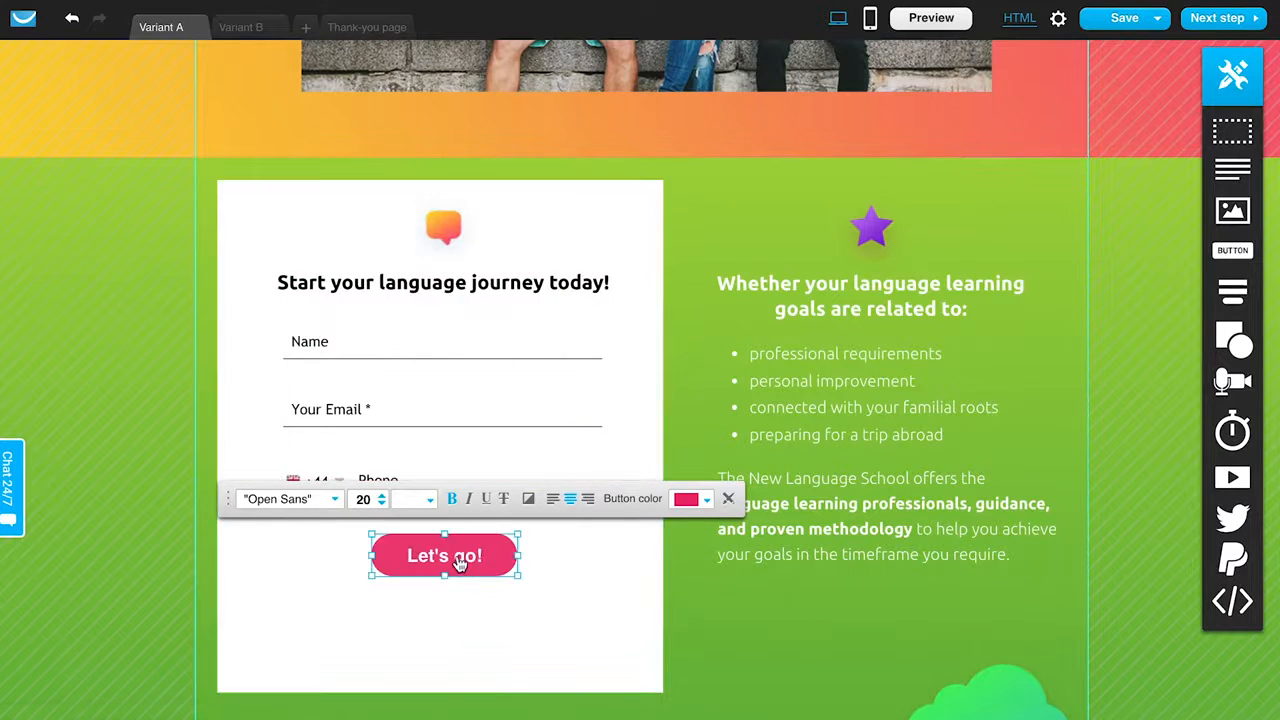
pyautogui.write('Sign up')
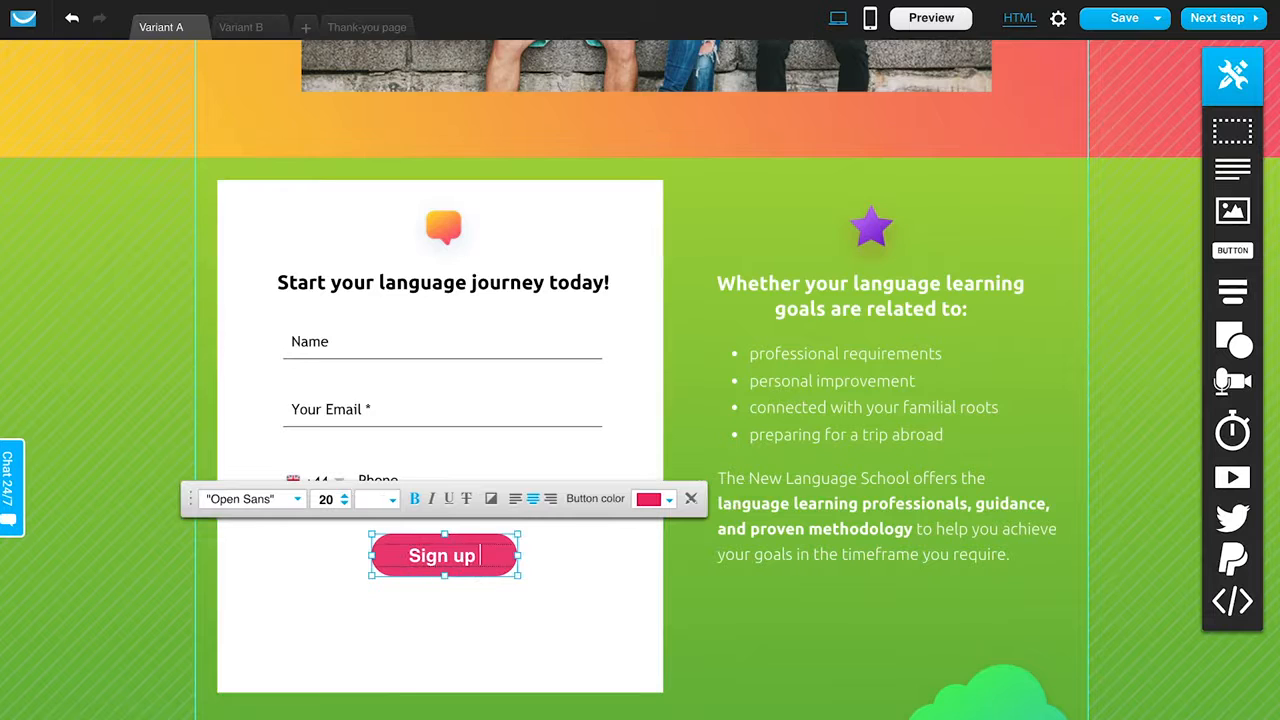
pyautogui.write(' today!')
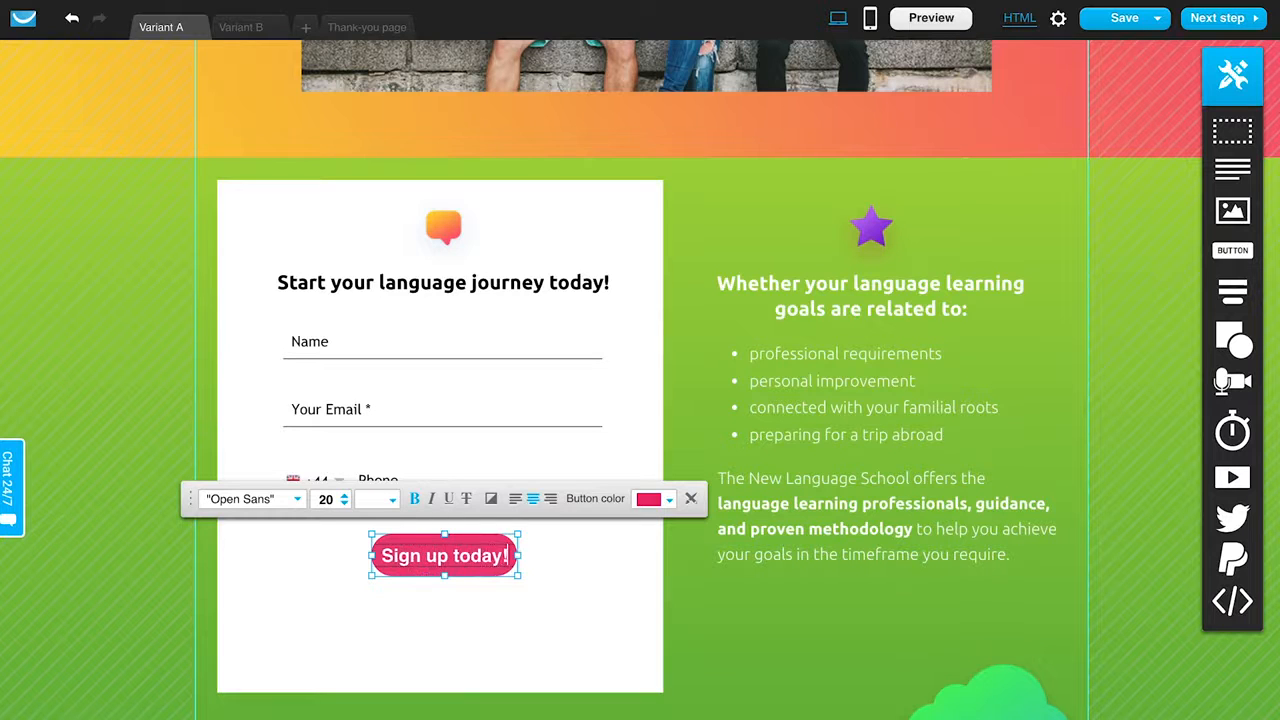
pyautogui.click(768, 139)
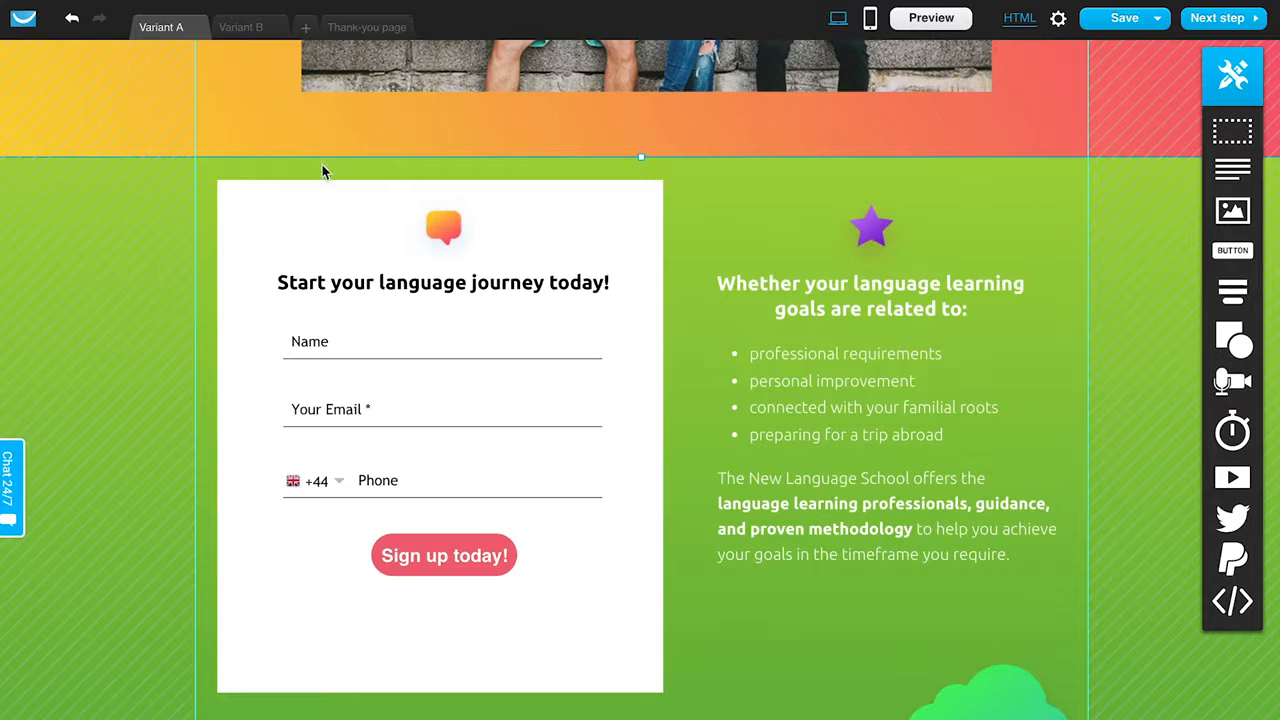
# Delete Variant B of the landing page
pyautogui.scroll(5, 317, 243)
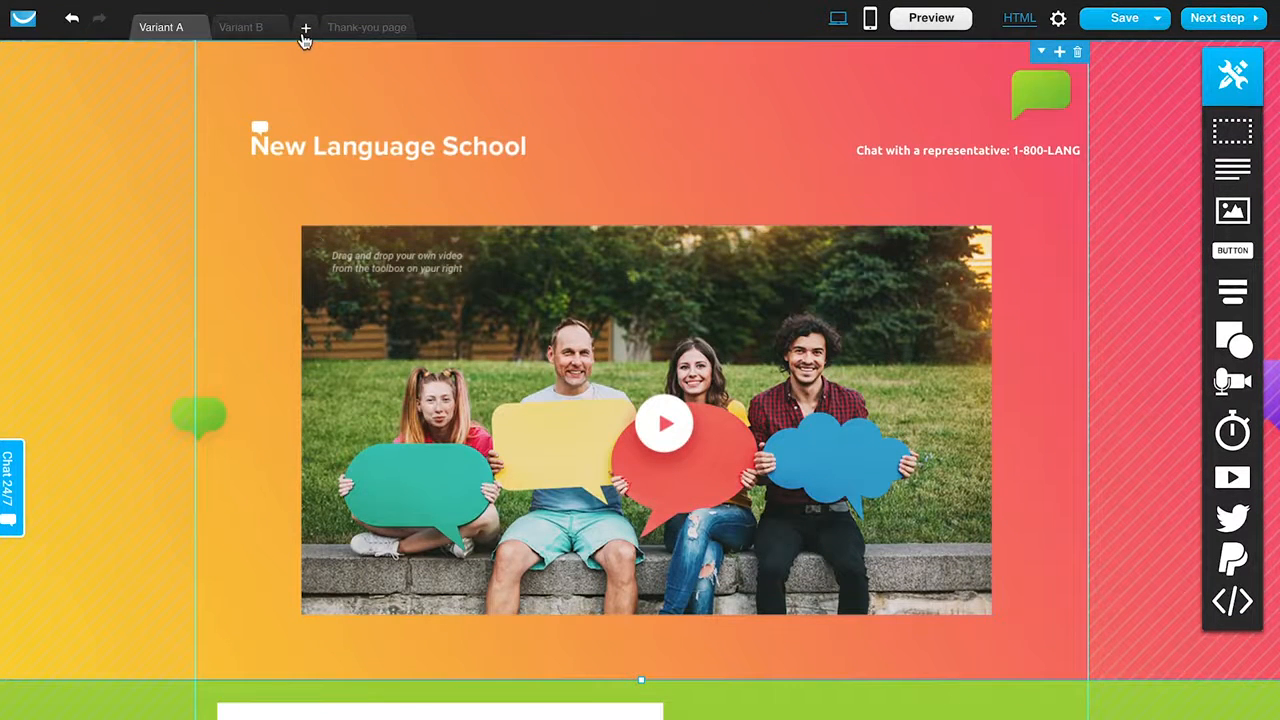
pyautogui.click(258, 34)
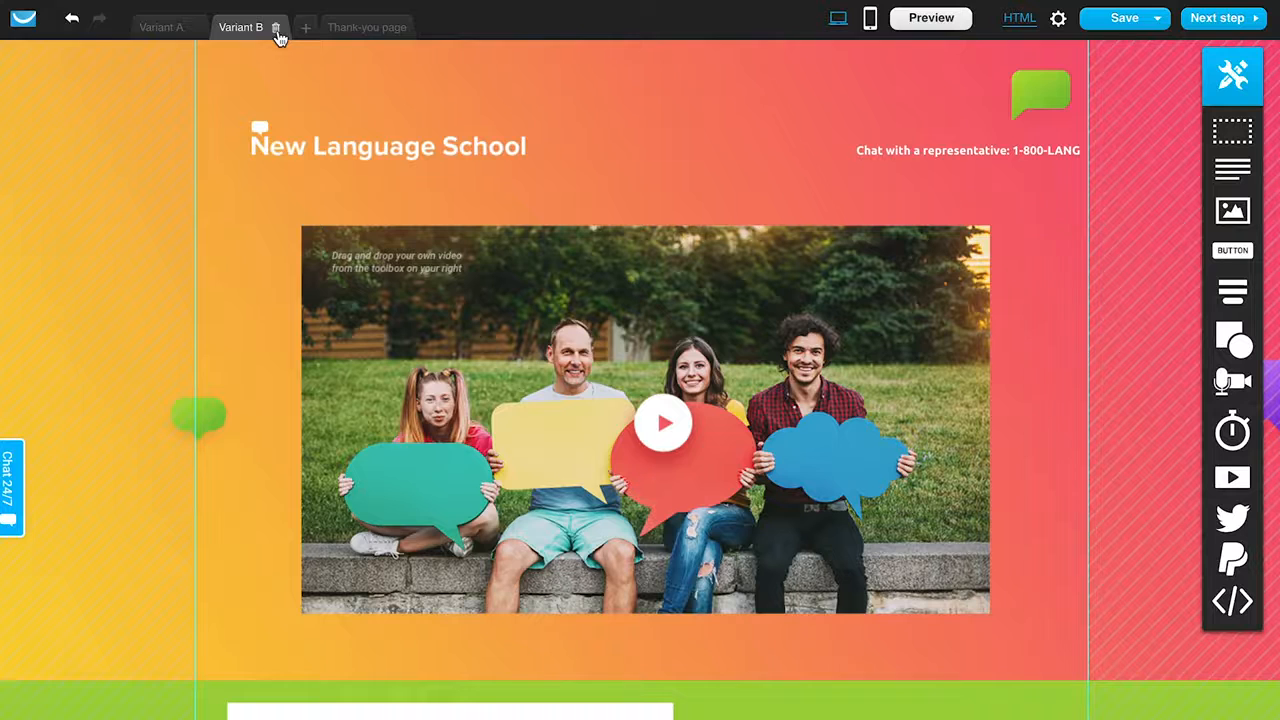
pyautogui.click(277, 29)
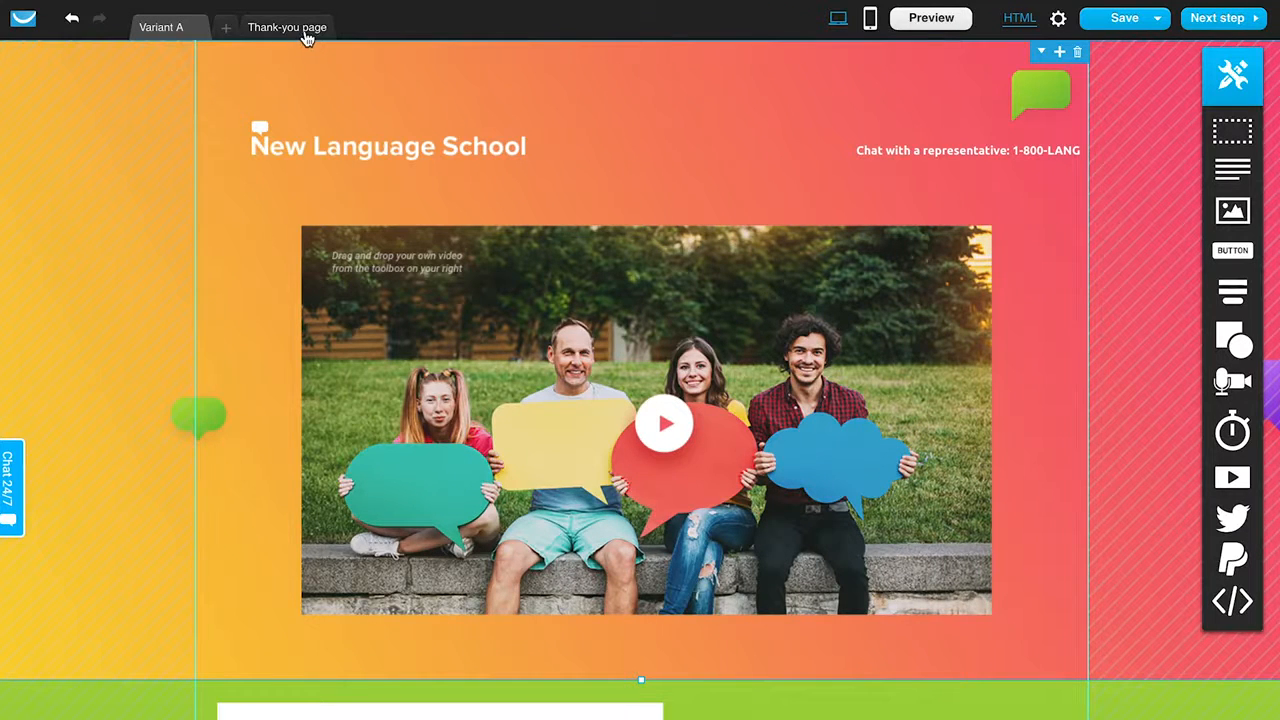
# Examine the thank-you page, and return to Variant A to look over the whole landing page
pyautogui.click(305, 33)
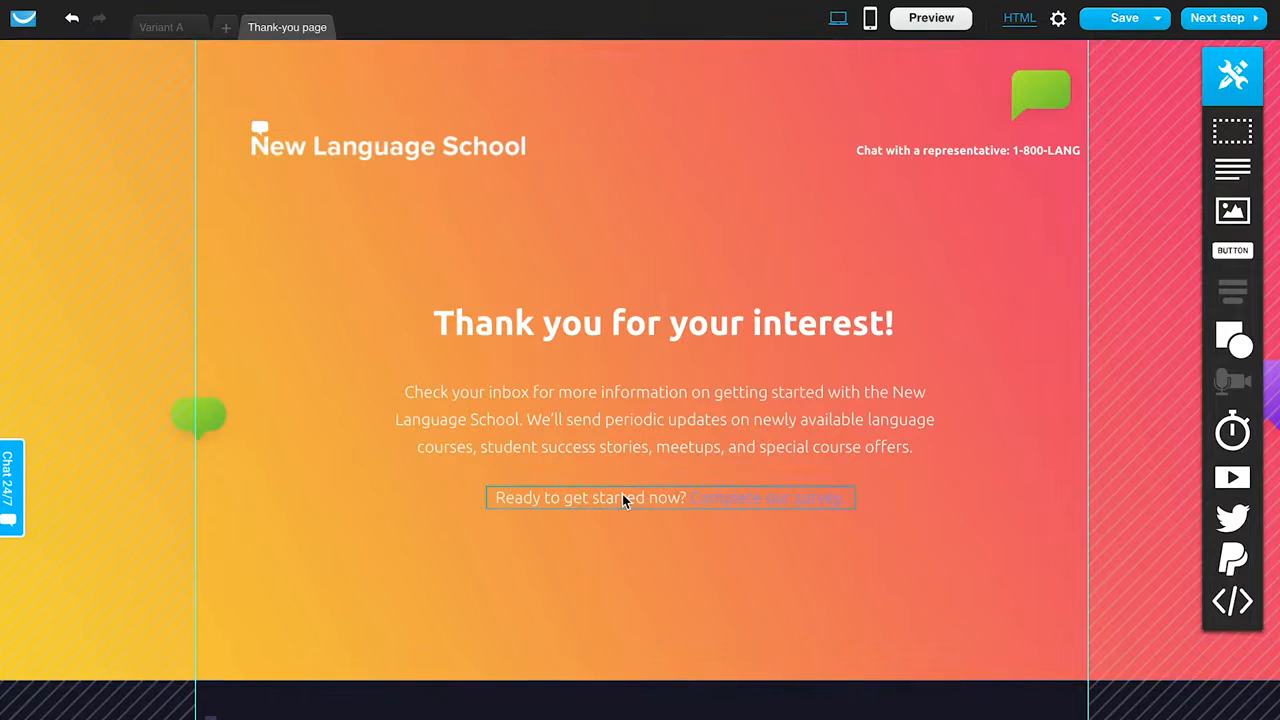
pyautogui.click(170, 27)
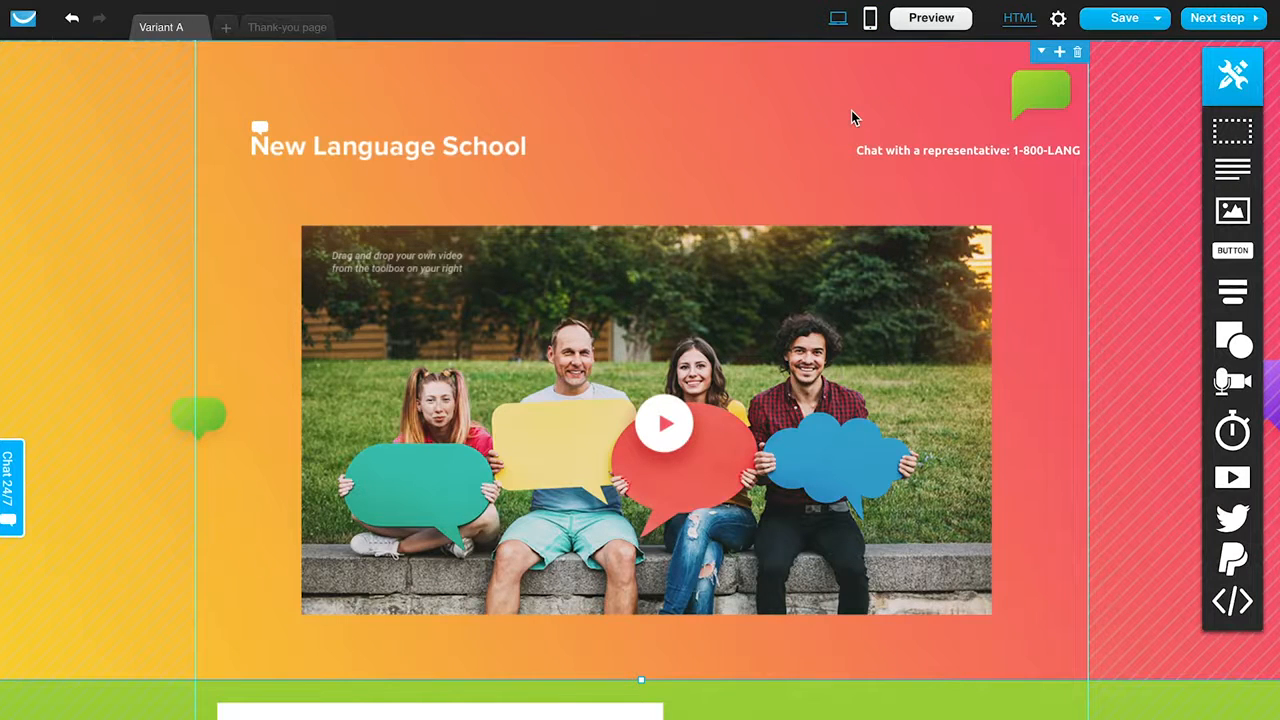
pyautogui.scroll(-7, 586, 443)
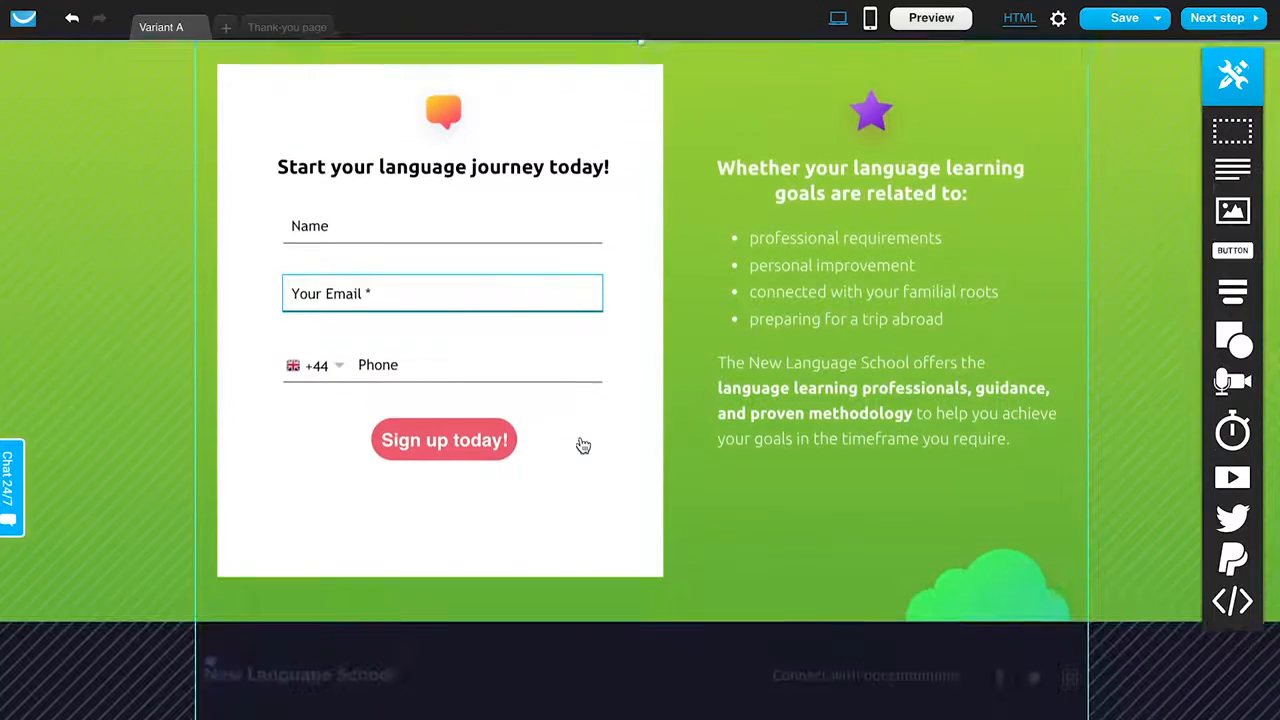
pyautogui.scroll(2, 583, 426)
pyautogui.scroll(5, 583, 426)
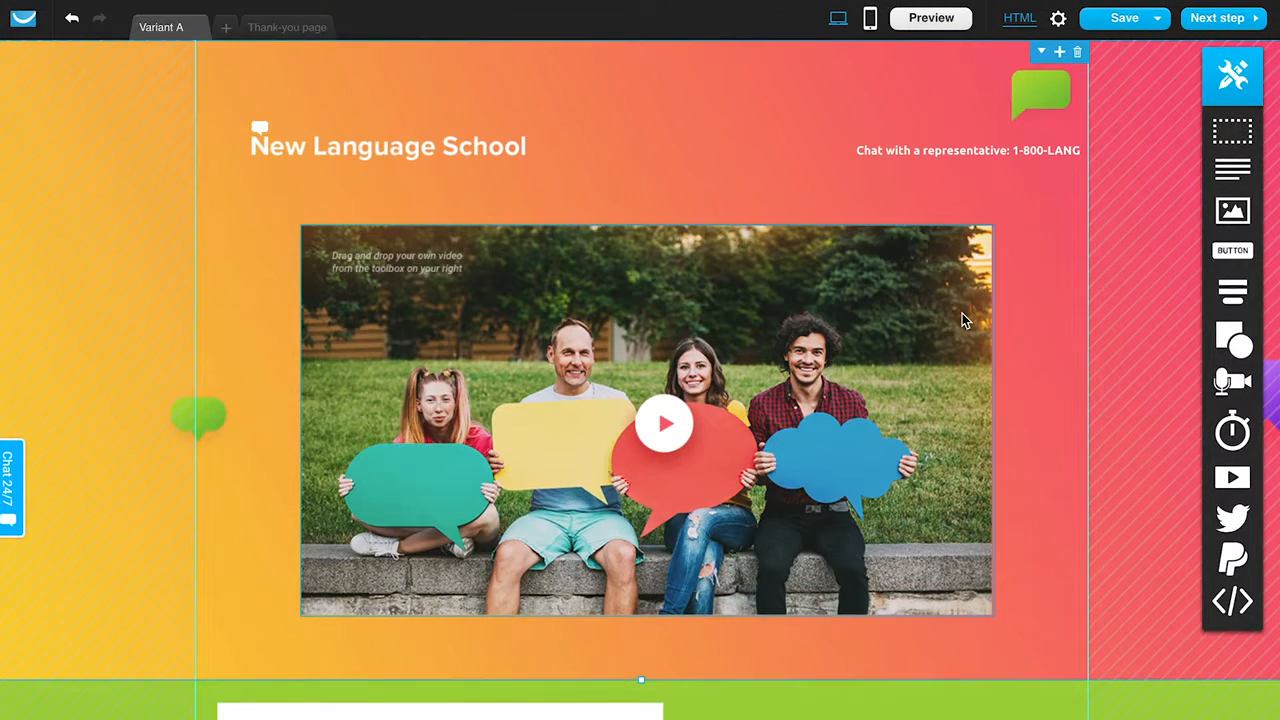
# Create the mobile version of the landing page and review its layout from the header to the sign-up form
pyautogui.click(870, 30)
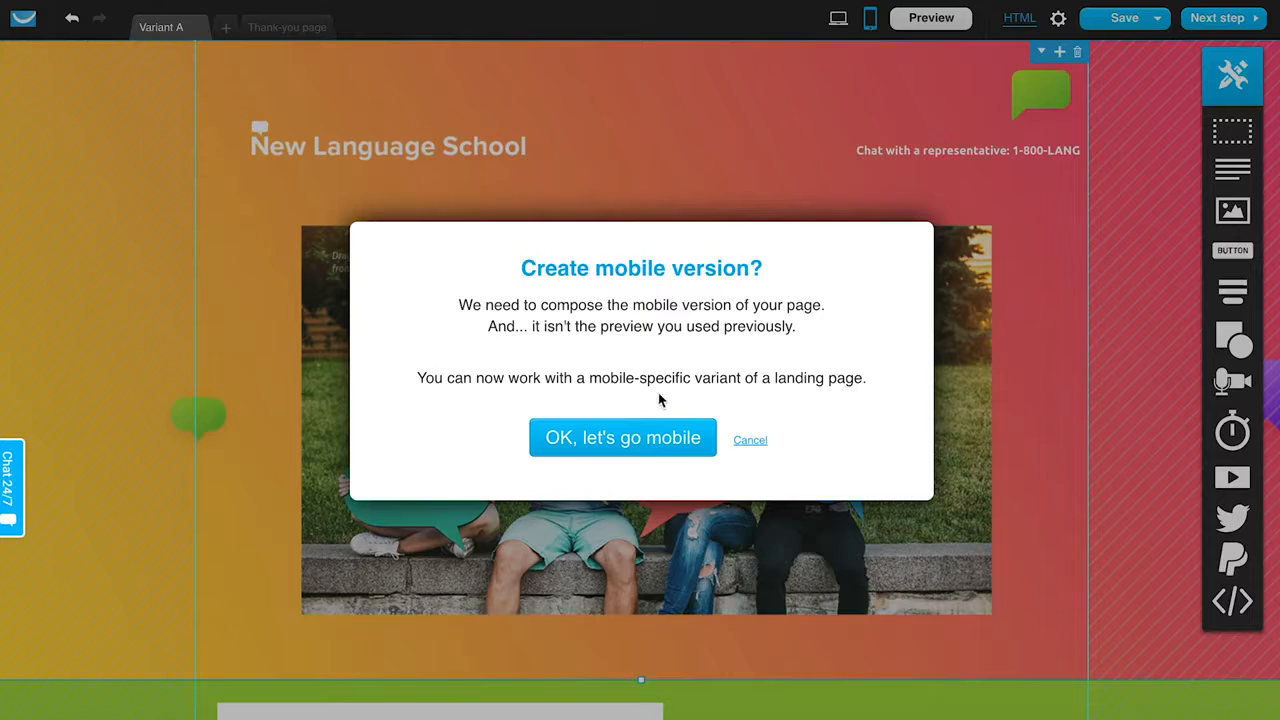
pyautogui.click(631, 440)
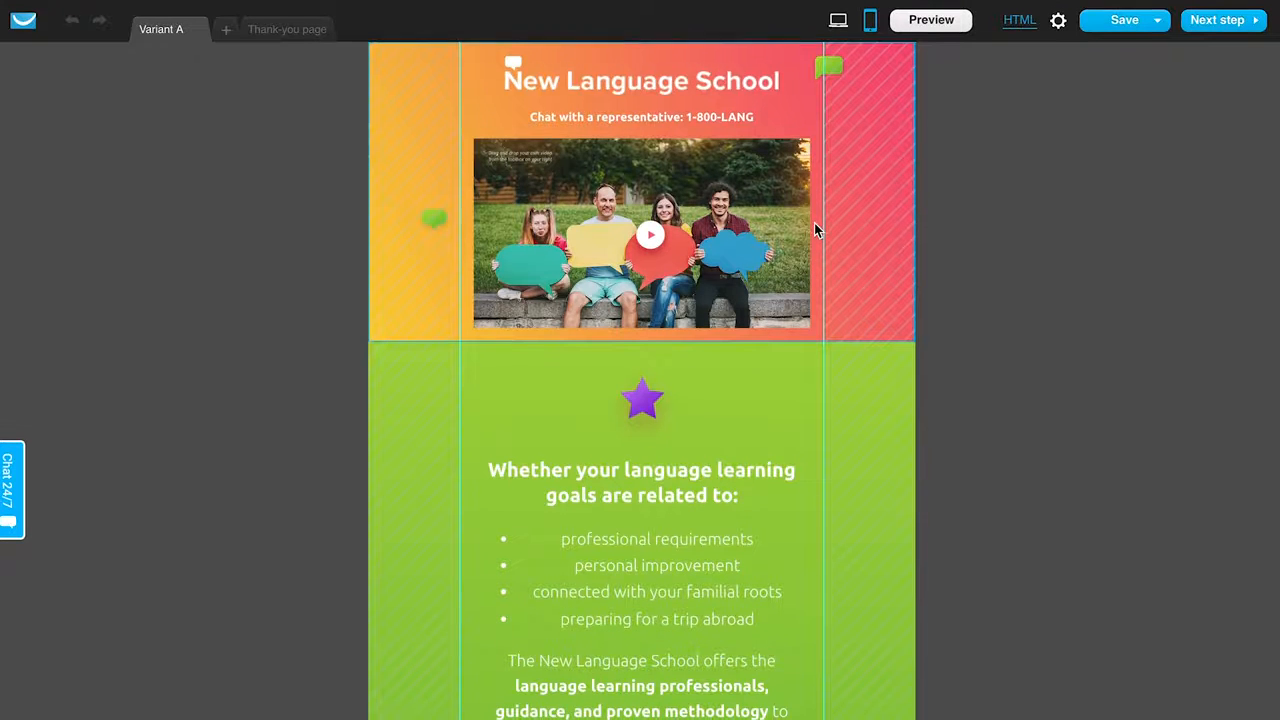
pyautogui.scroll(-3, 651, 480)
pyautogui.scroll(-4, 652, 488)
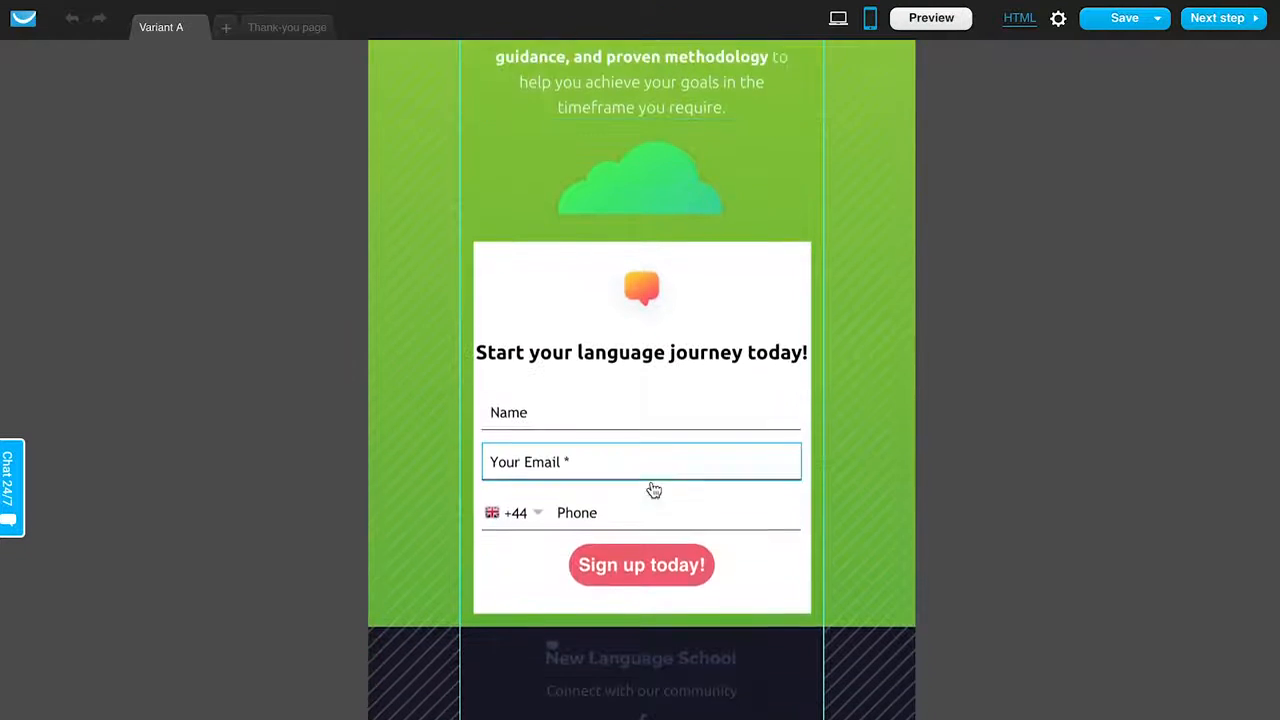
pyautogui.scroll(7, 652, 488)
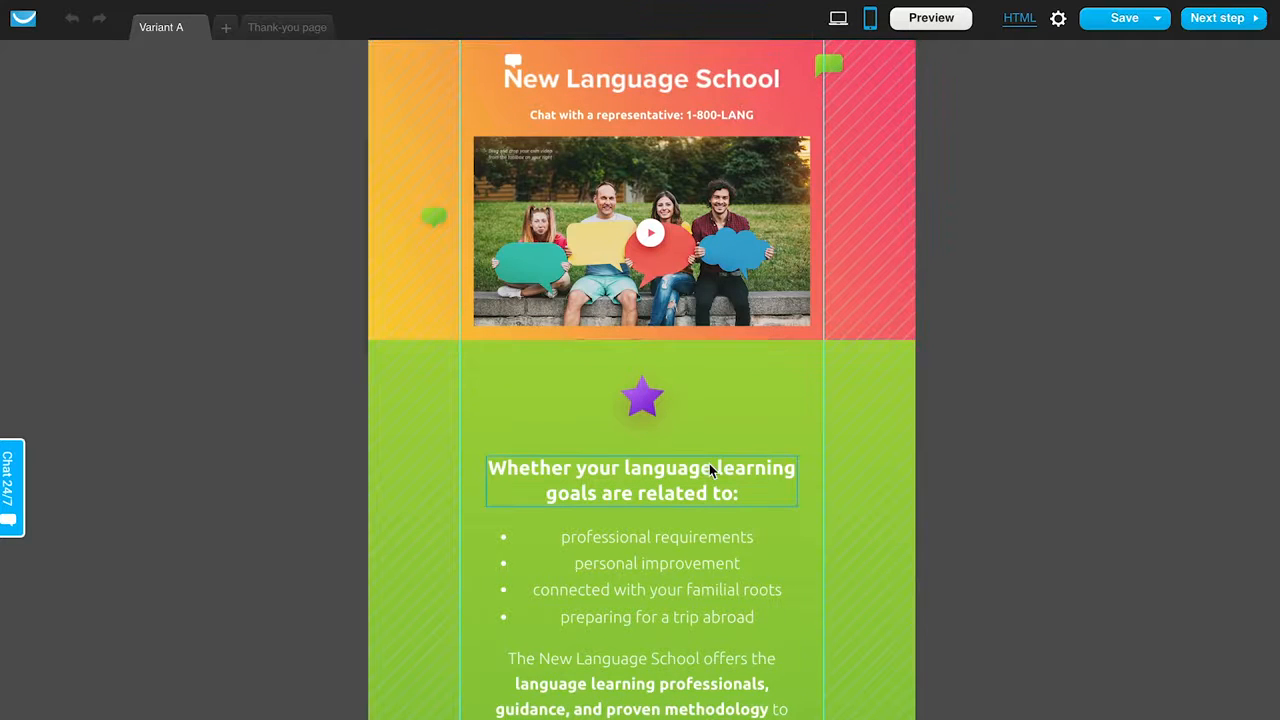
# Hide the green cloud image in the mobile version and move the sign-up form up into the empty space
pyautogui.scroll(-5, 709, 463)
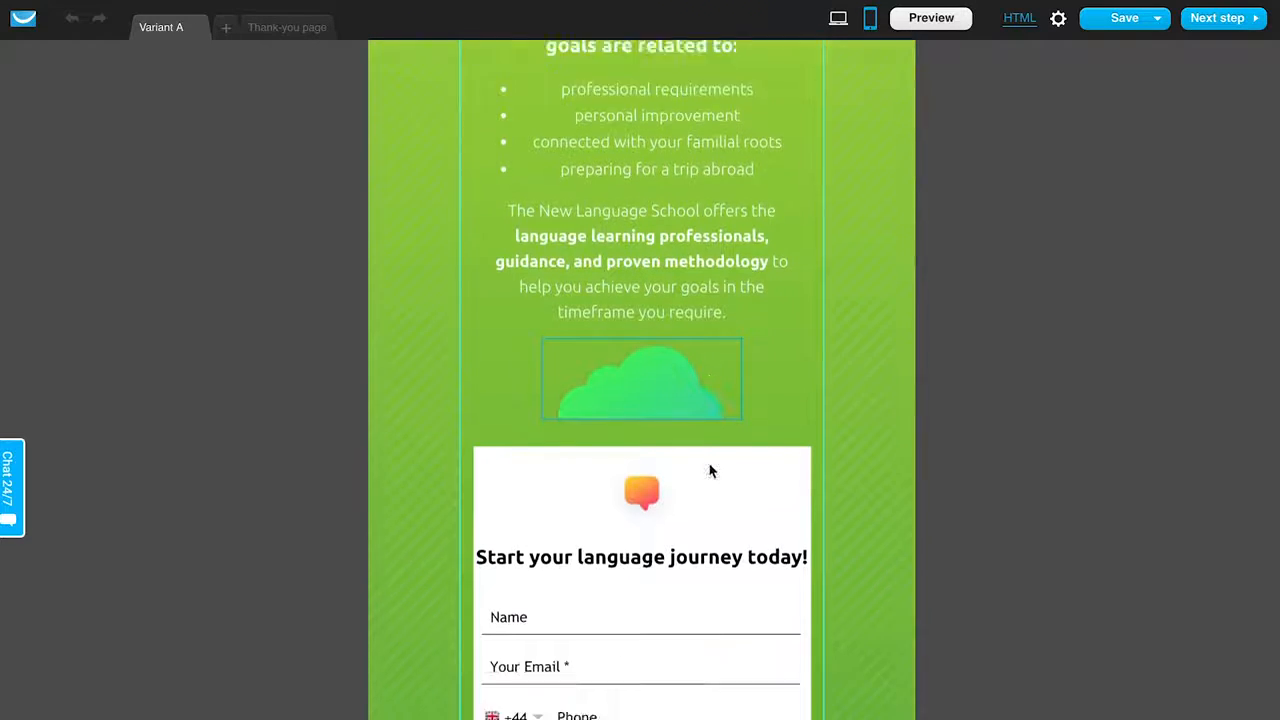
pyautogui.click(669, 195)
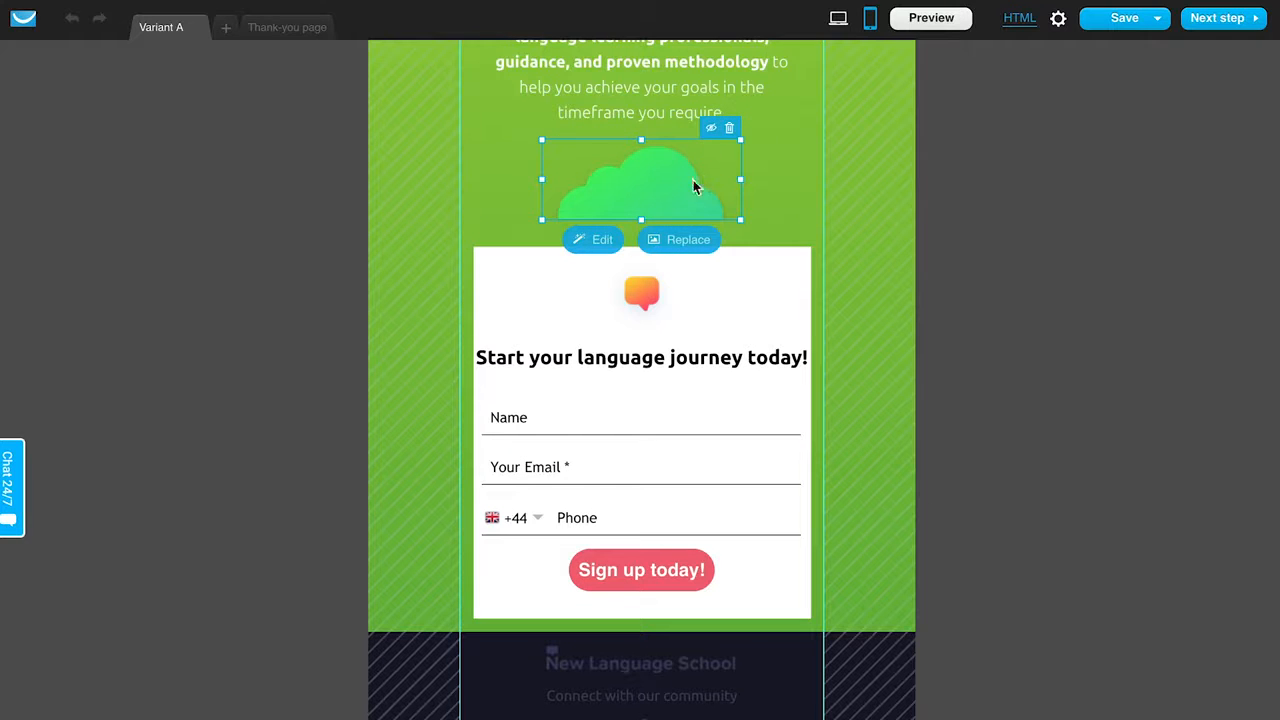
pyautogui.click(711, 128)
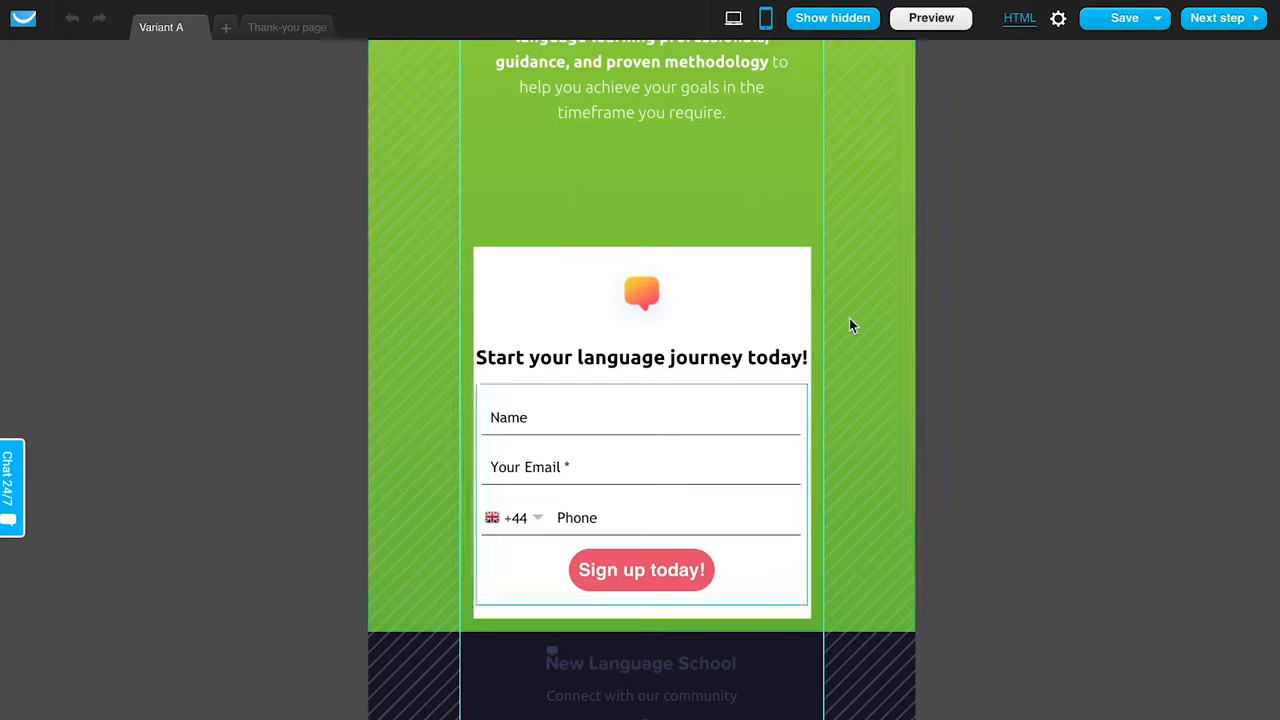
pyautogui.moveTo(755, 289); pyautogui.dragTo(756, 206)
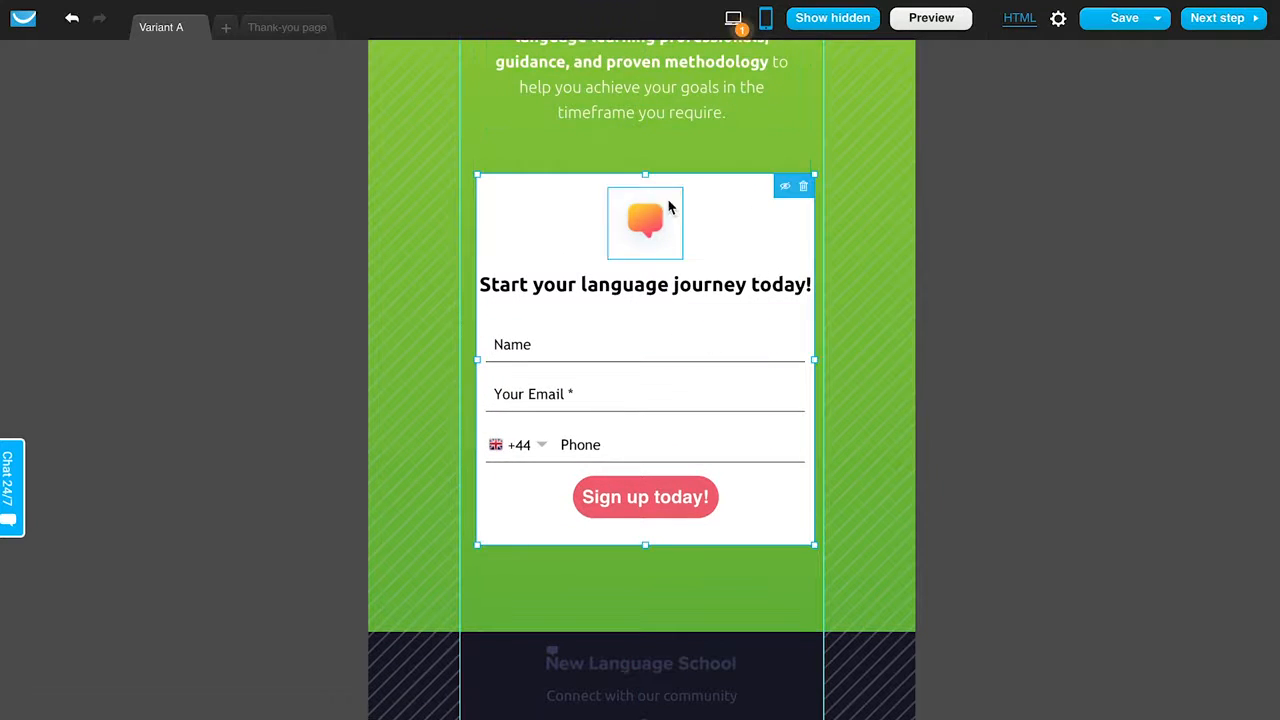
# Move the sign-up form lower and centre it in the mobile version's green section, and review the mobile layout
pyautogui.moveTo(717, 200); pyautogui.dragTo(709, 260)
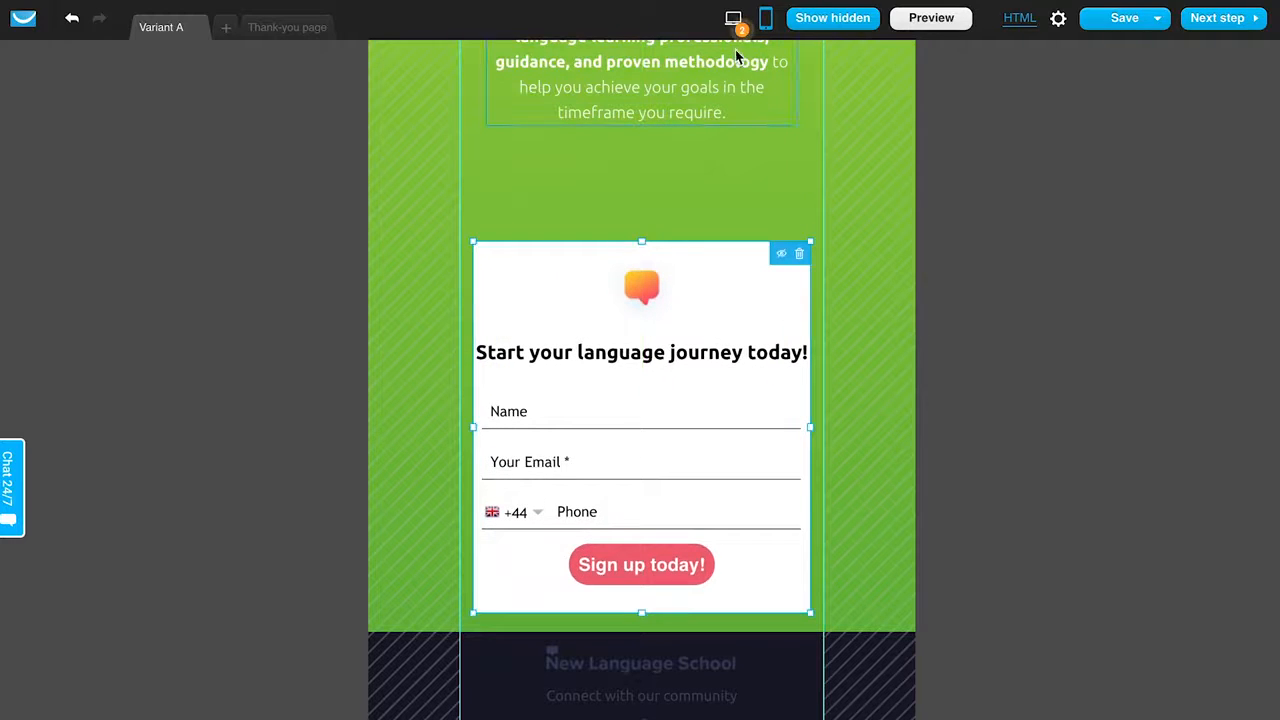
pyautogui.moveTo(742, 33)
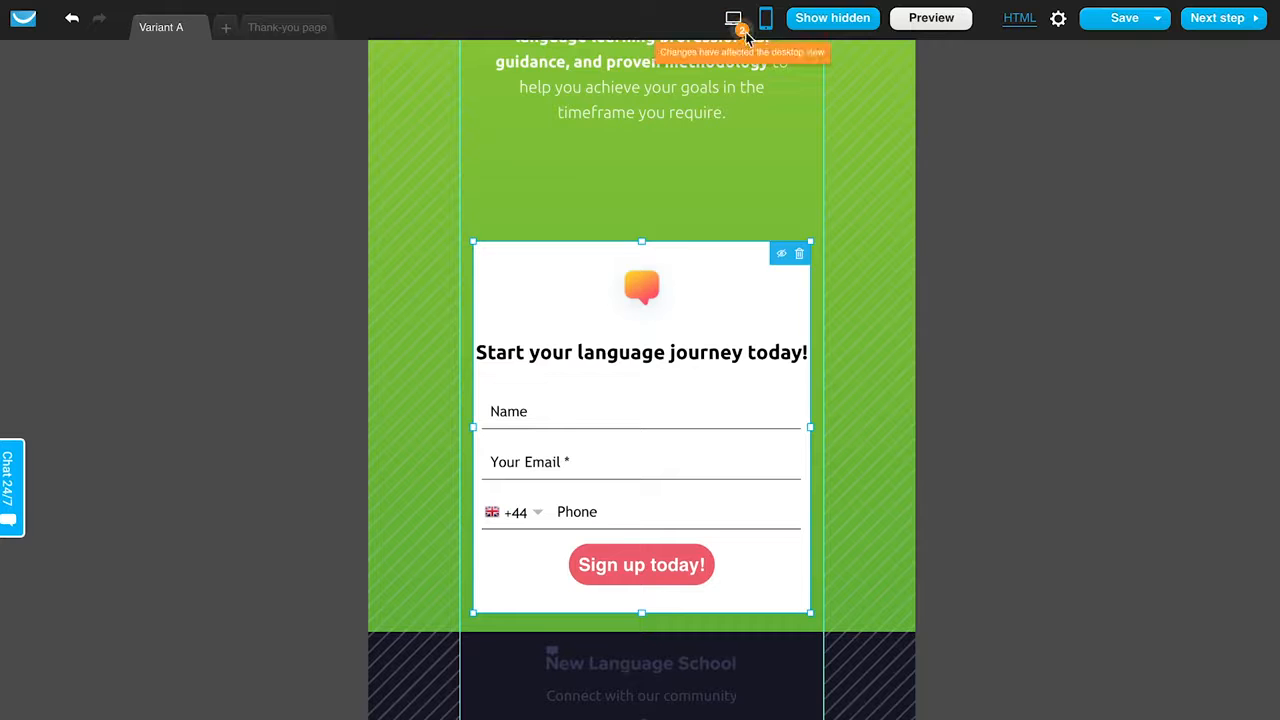
pyautogui.scroll(-1, 635, 275)
pyautogui.scroll(8, 635, 275)
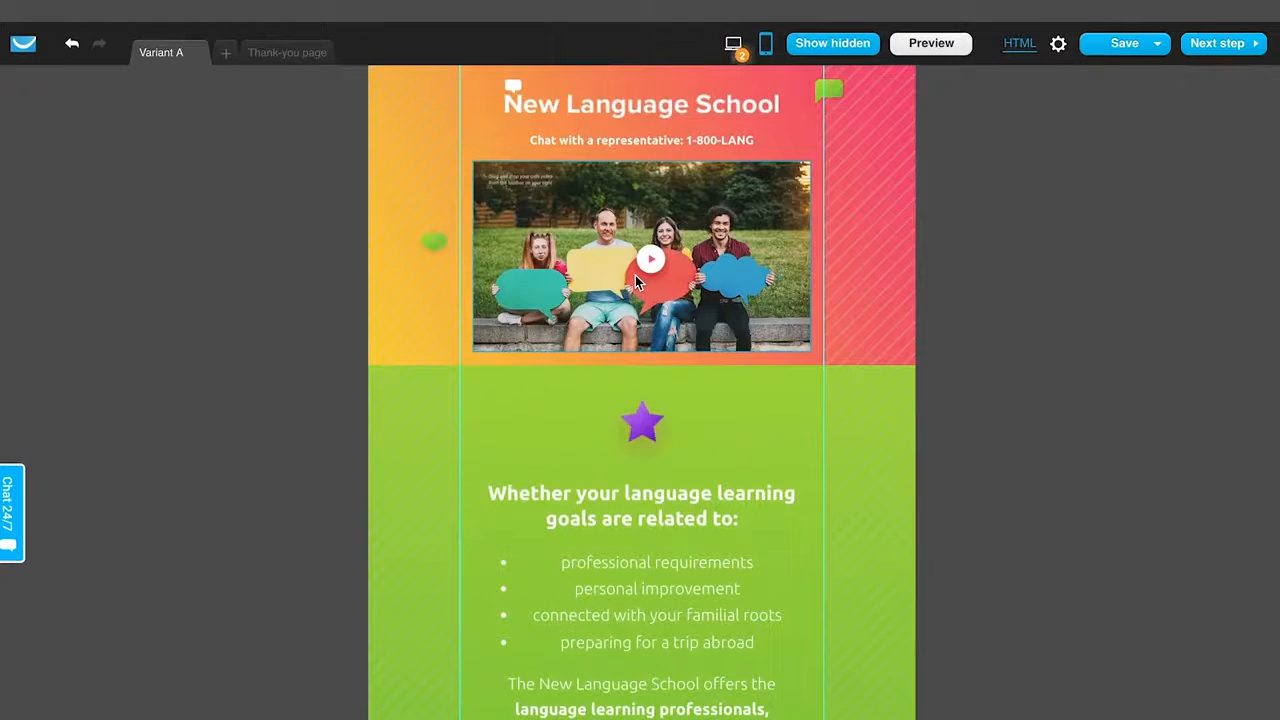
pyautogui.scroll(-6, 635, 275)
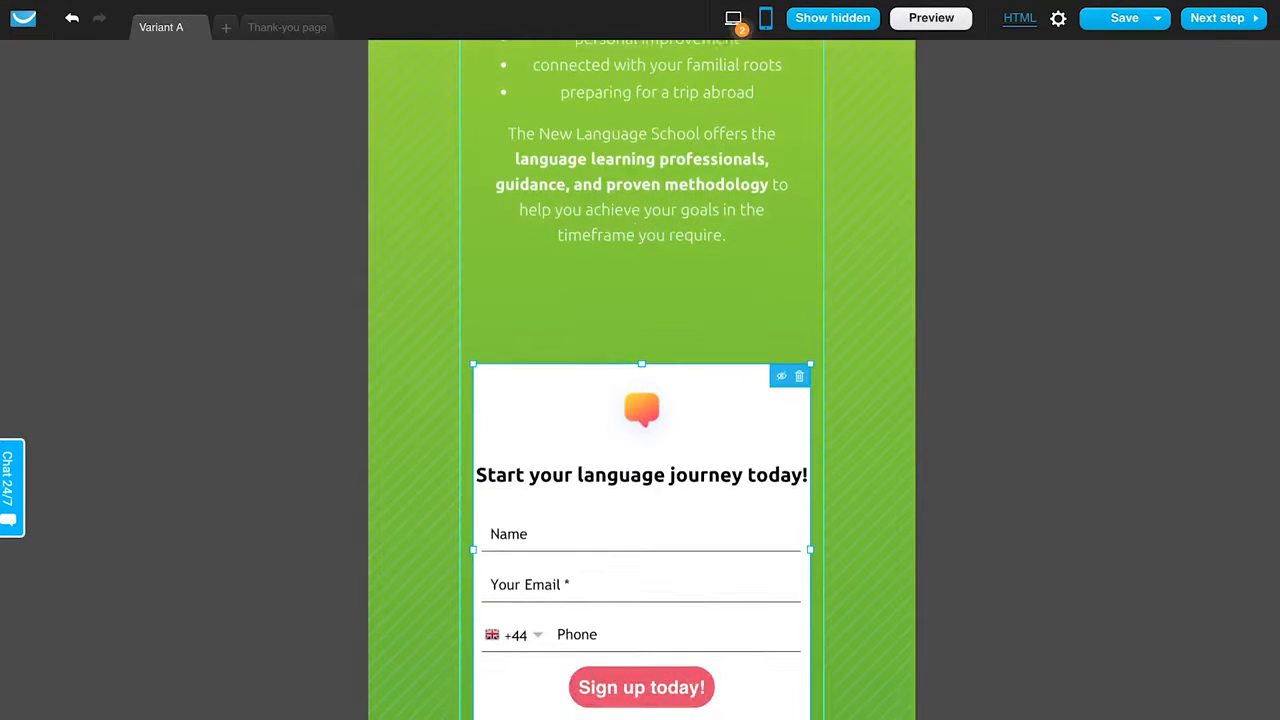
# Return to the desktop version, and examine the page's SEO, cookies, favicon and Facebook settings and the save options
pyautogui.click(735, 18)
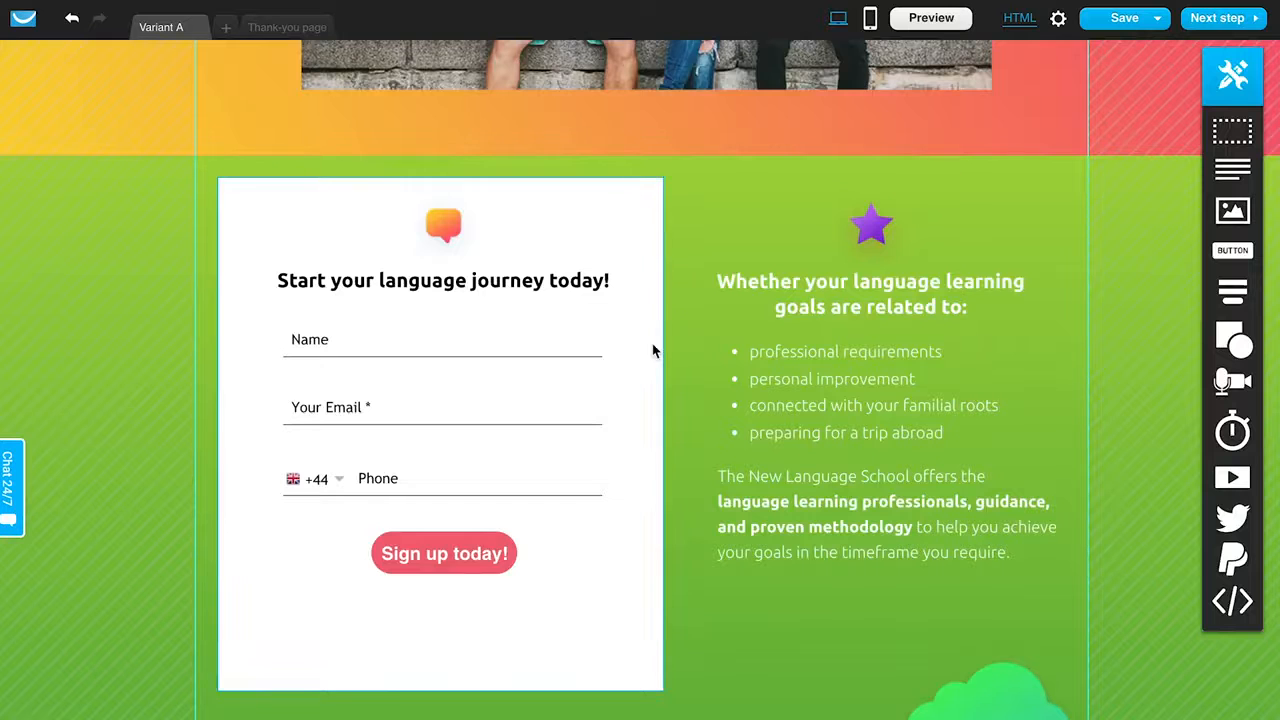
pyautogui.scroll(1, 785, 512)
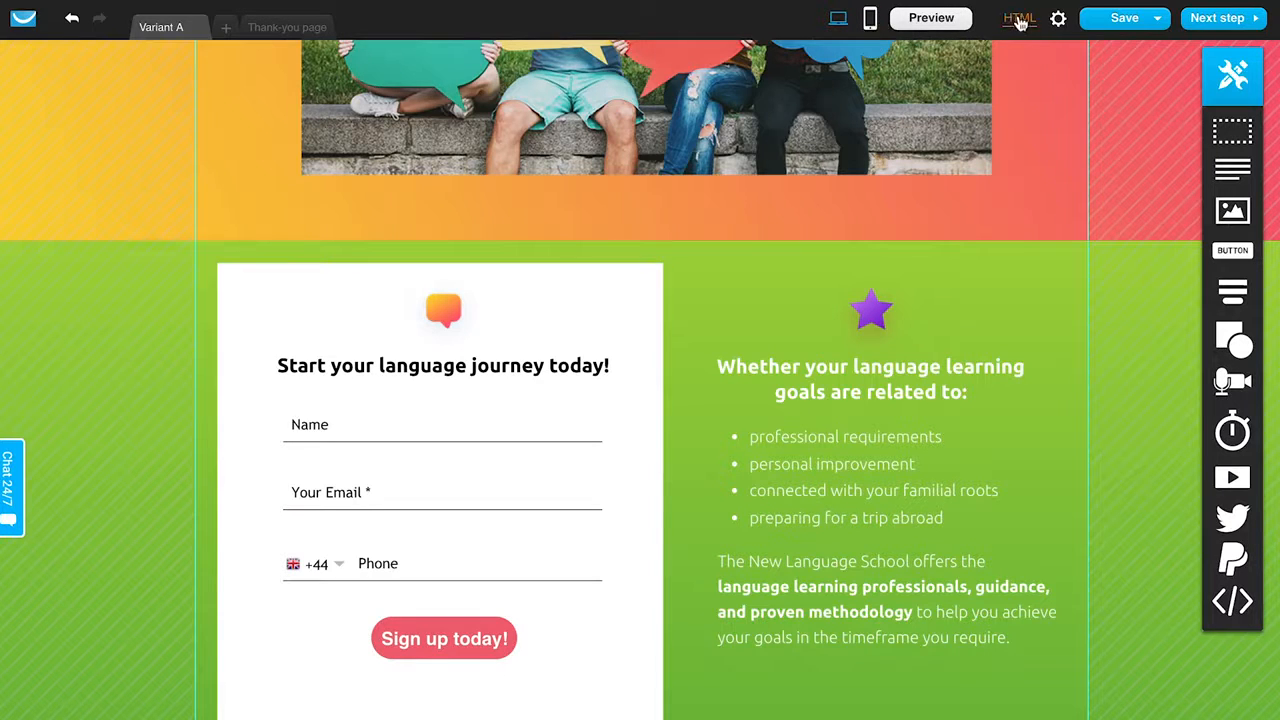
pyautogui.click(1059, 20)
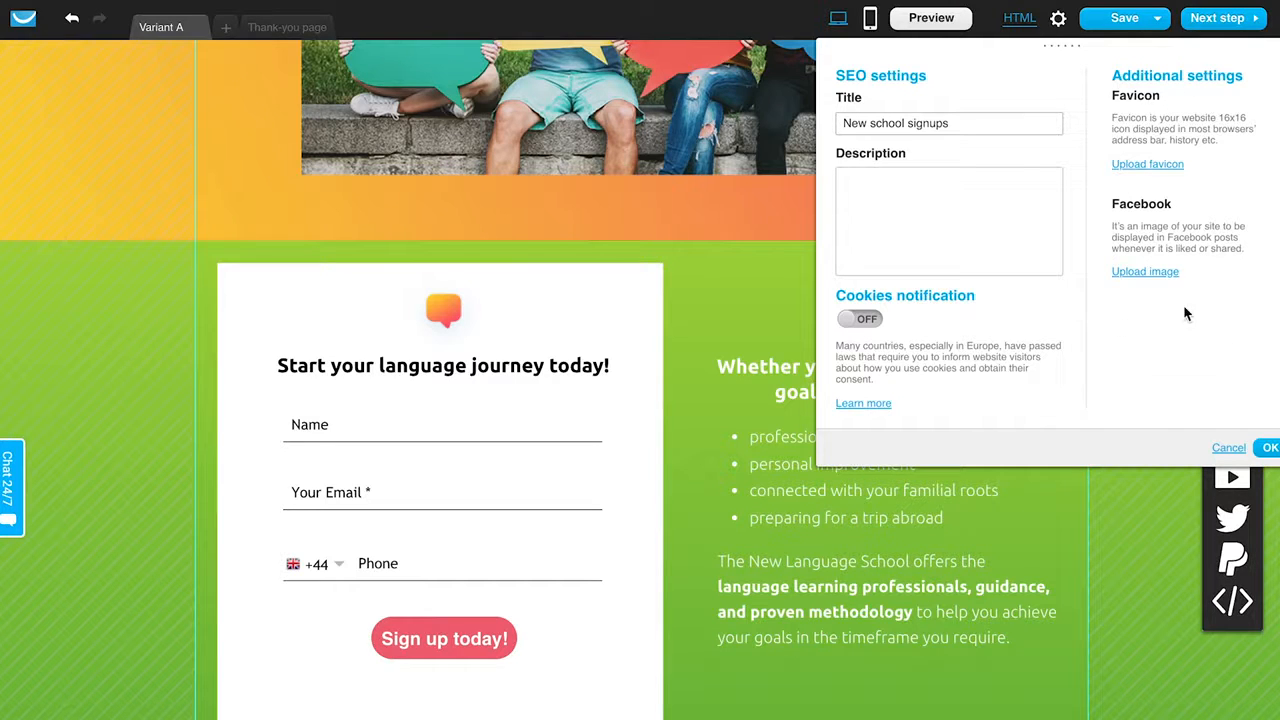
pyautogui.click(1270, 450)
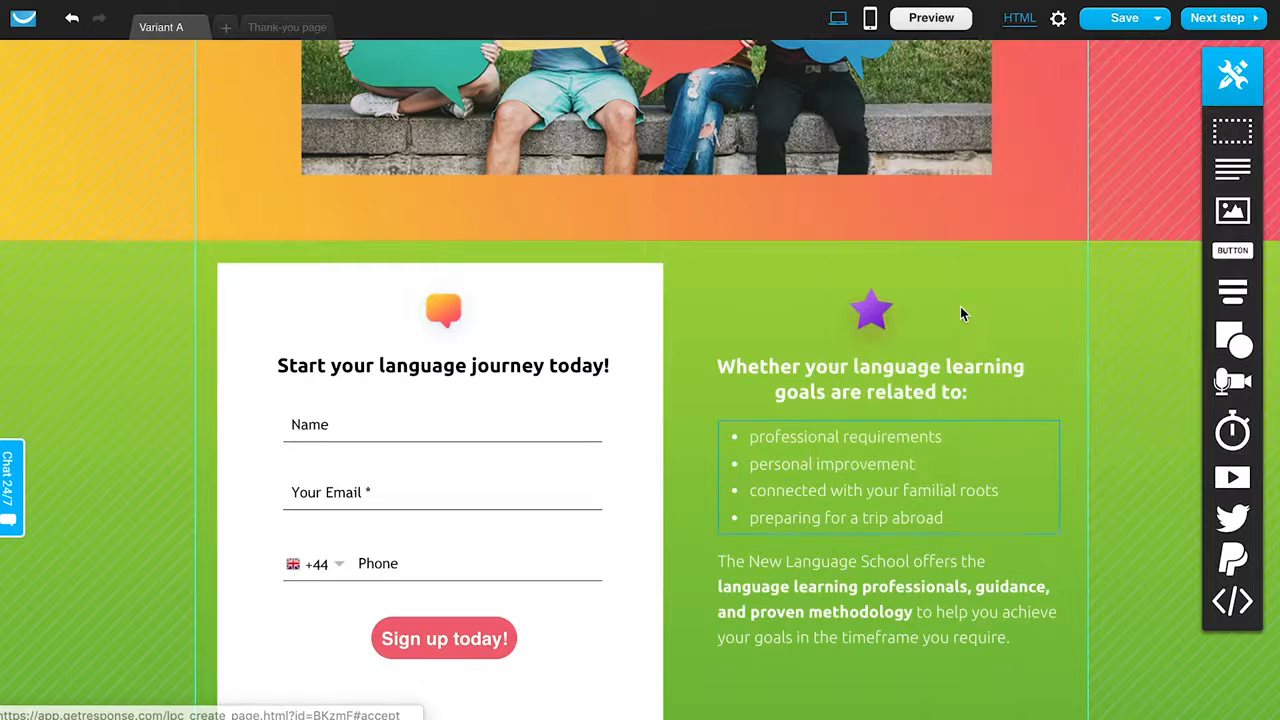
pyautogui.click(1160, 24)
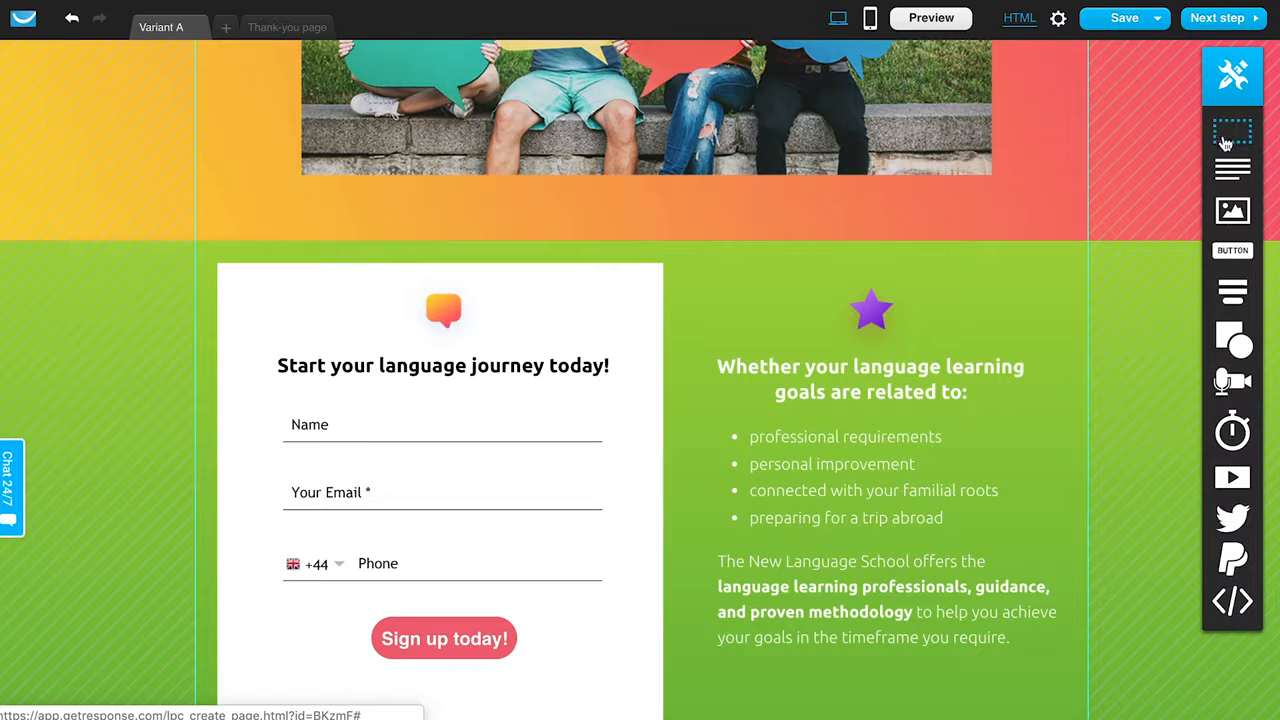
# Insert a blank section between the video header and the green sign-up section, and delete it again
pyautogui.scroll(5, 934, 246)
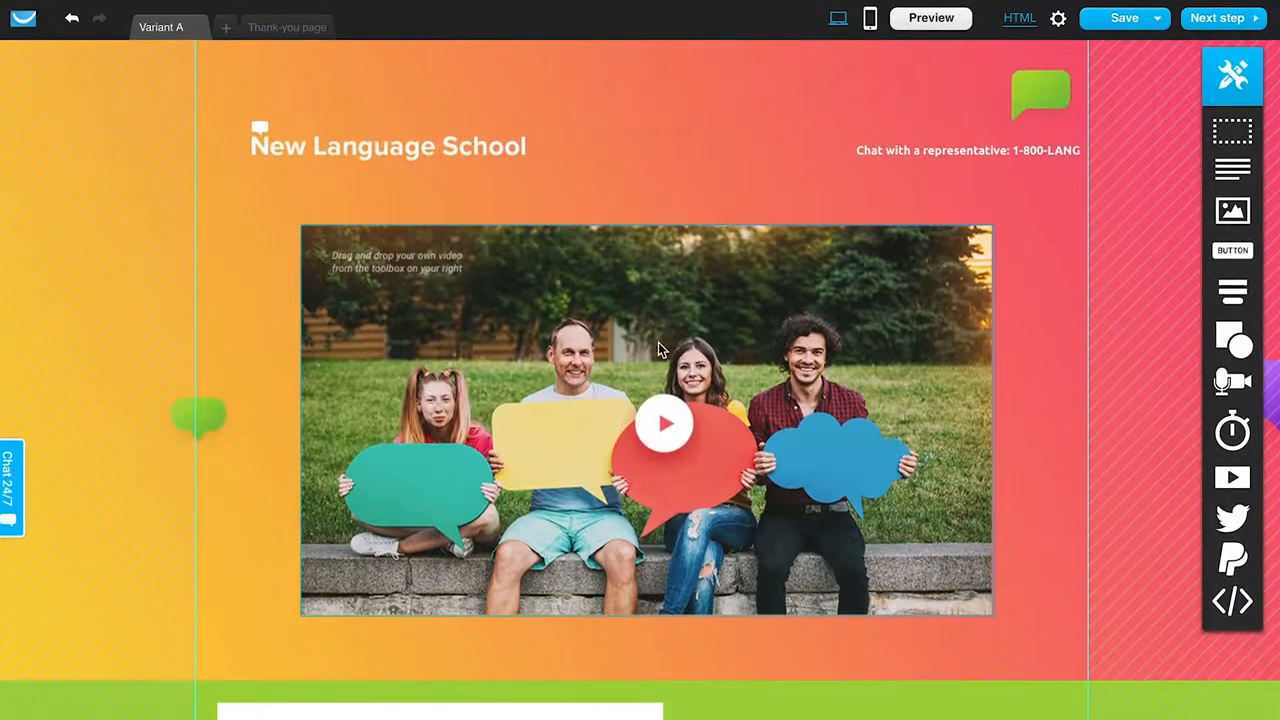
pyautogui.scroll(-3, 658, 350)
pyautogui.scroll(-5, 658, 350)
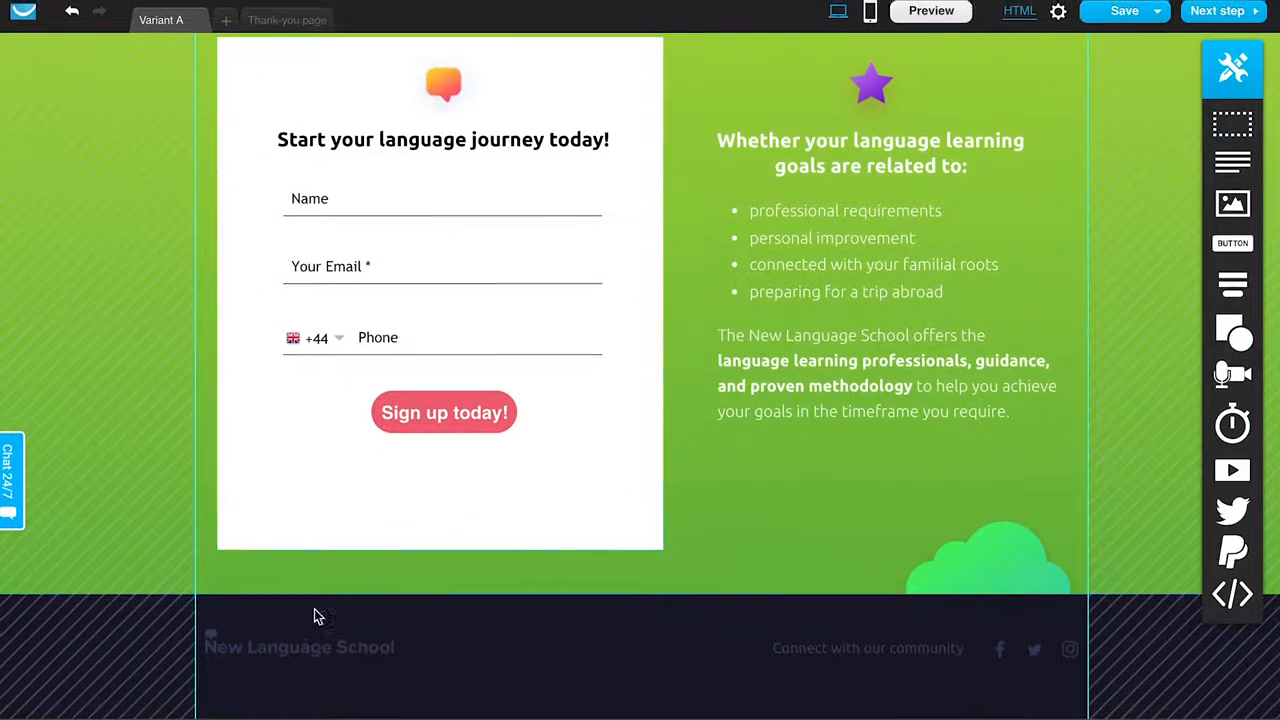
pyautogui.scroll(4, 796, 561)
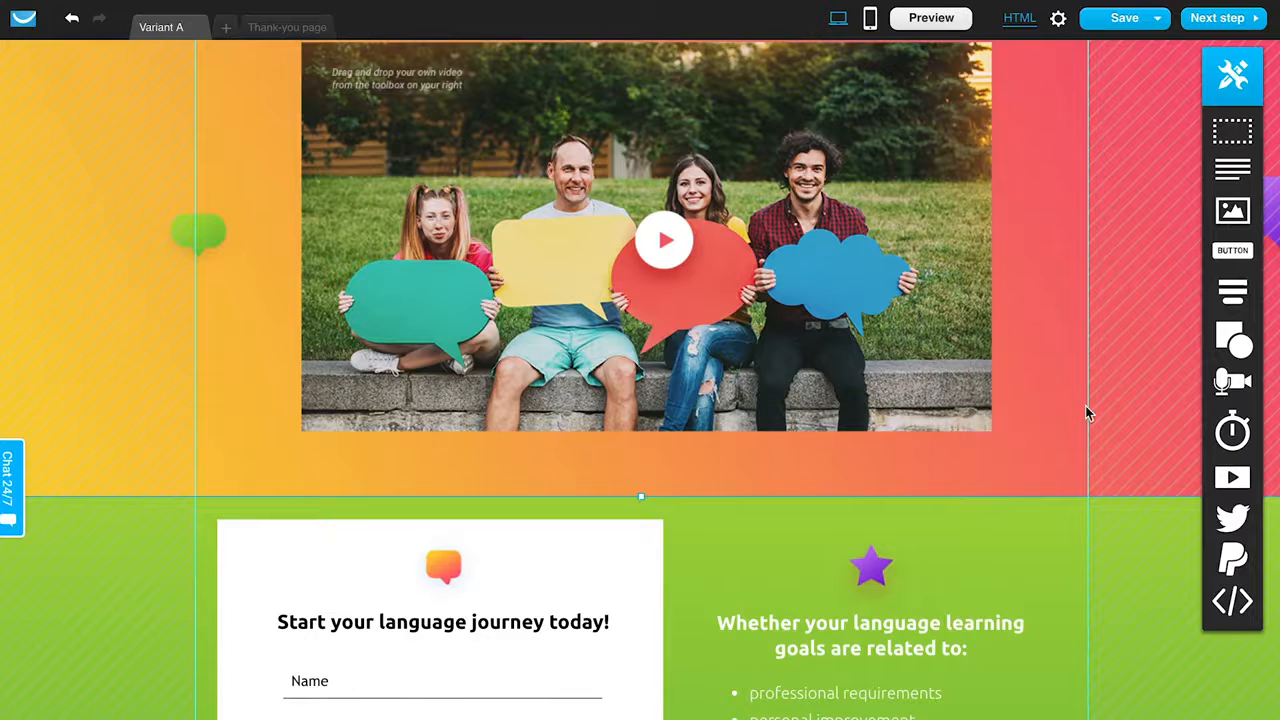
pyautogui.moveTo(1232, 130); pyautogui.dragTo(768, 474)
pyautogui.scroll(-1, 767, 474)
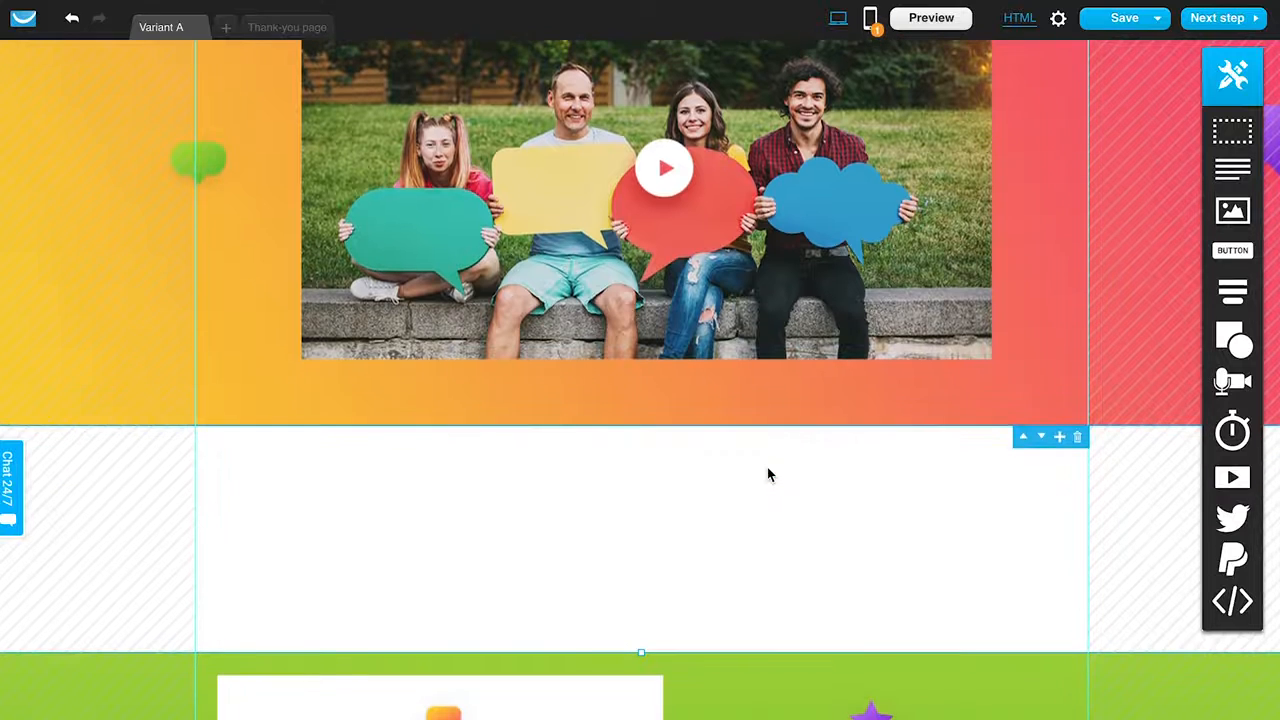
pyautogui.scroll(-3, 767, 537)
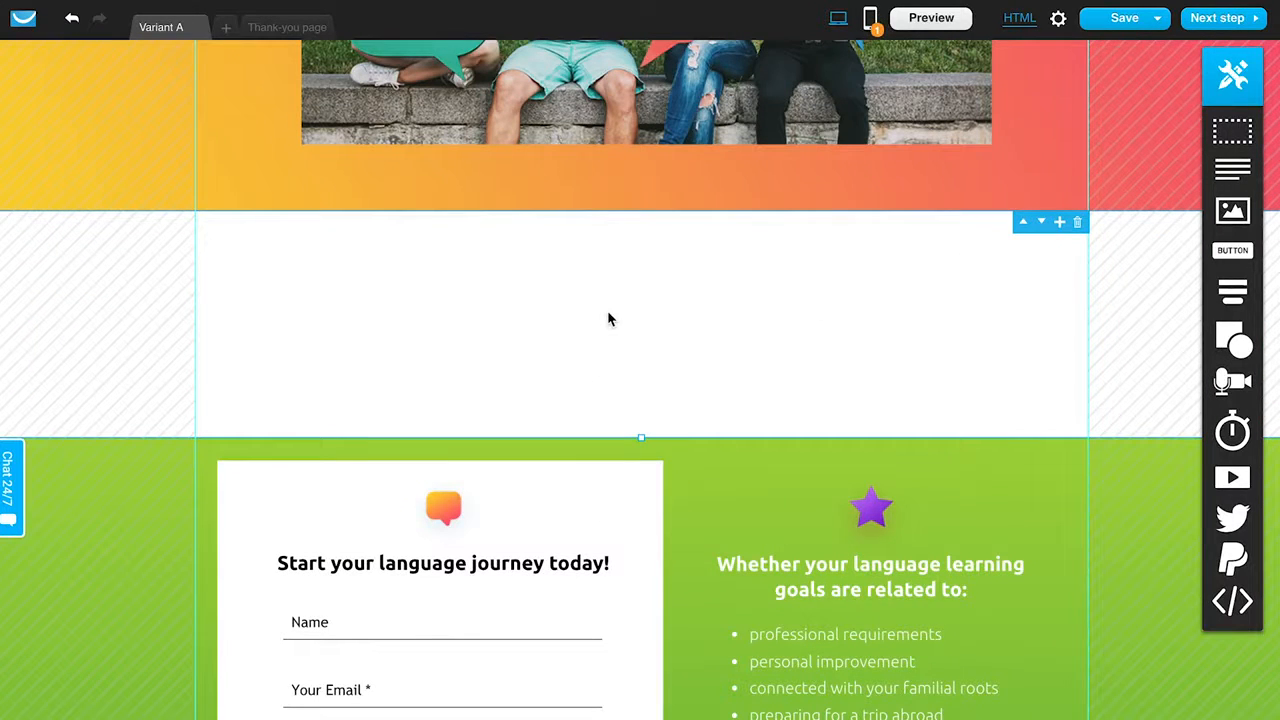
pyautogui.click(1078, 223)
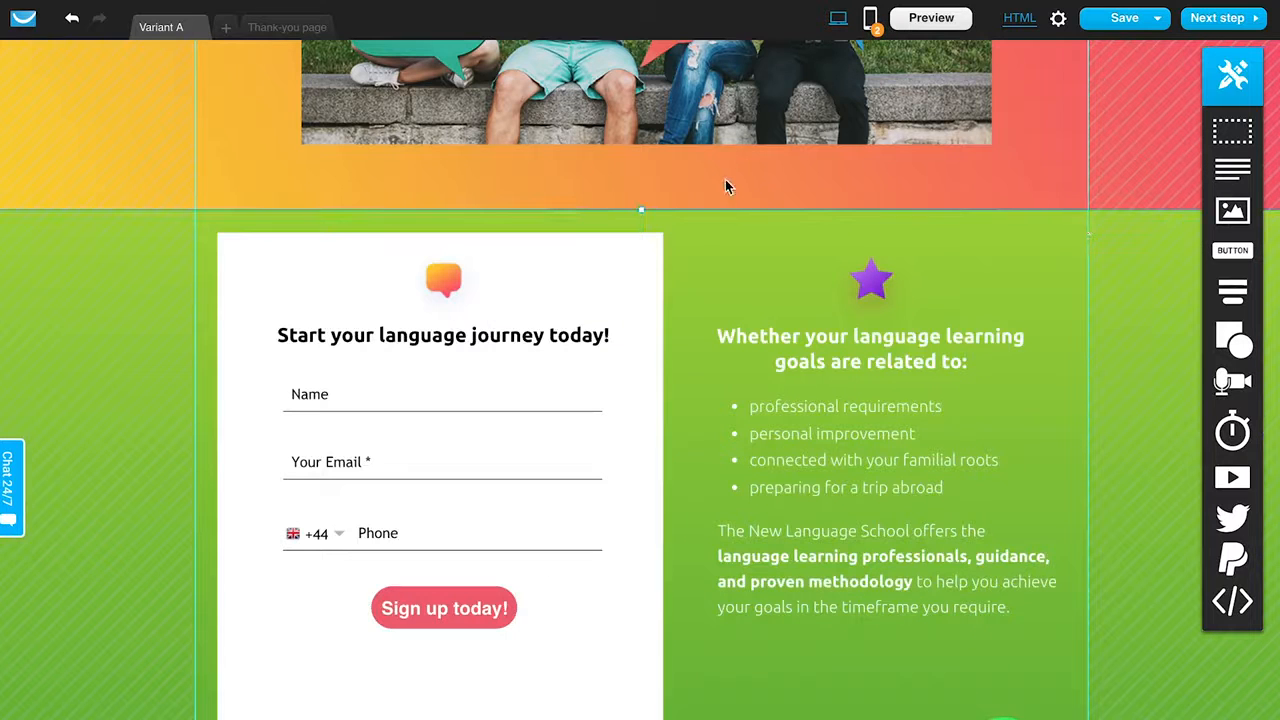
# Try a taller header section, and reduce its height to leave a narrower strip beneath the video image
pyautogui.moveTo(637, 209); pyautogui.dragTo(615, 418)
pyautogui.moveTo(621, 289); pyautogui.dragTo(637, 182)
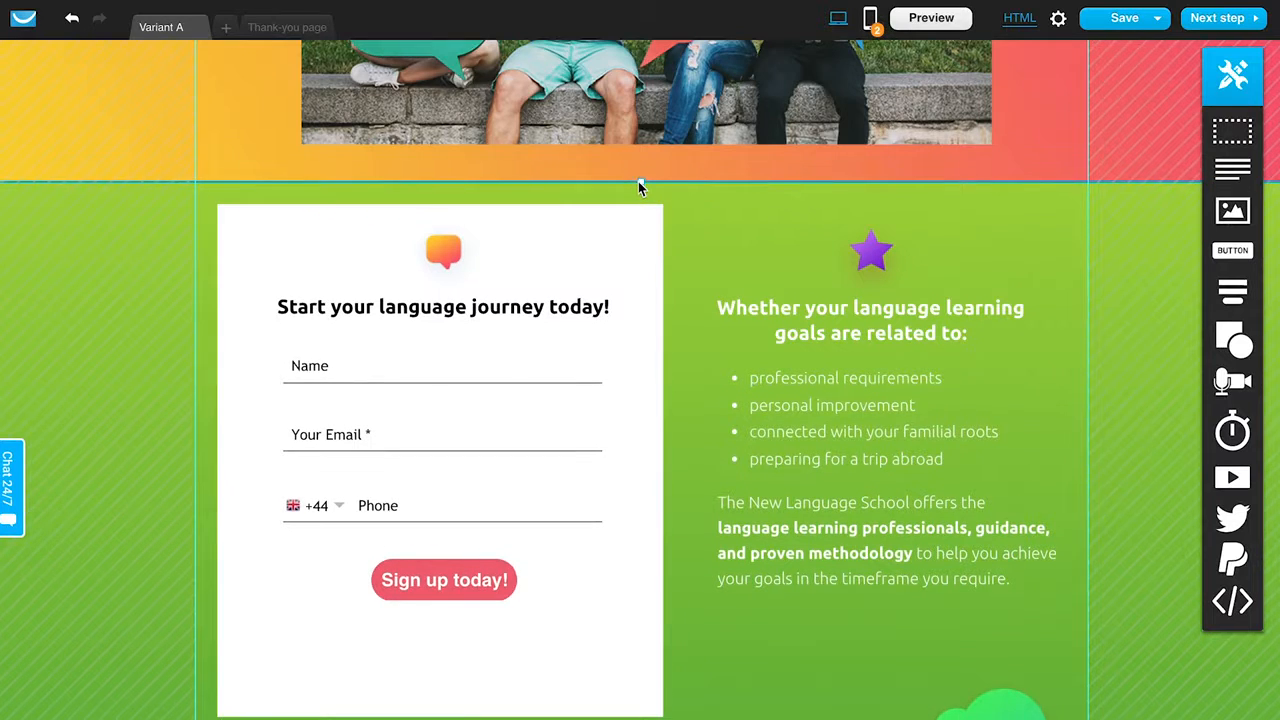
pyautogui.scroll(-1, 831, 221)
pyautogui.scroll(-1, 831, 221)
pyautogui.scroll(6, 716, 405)
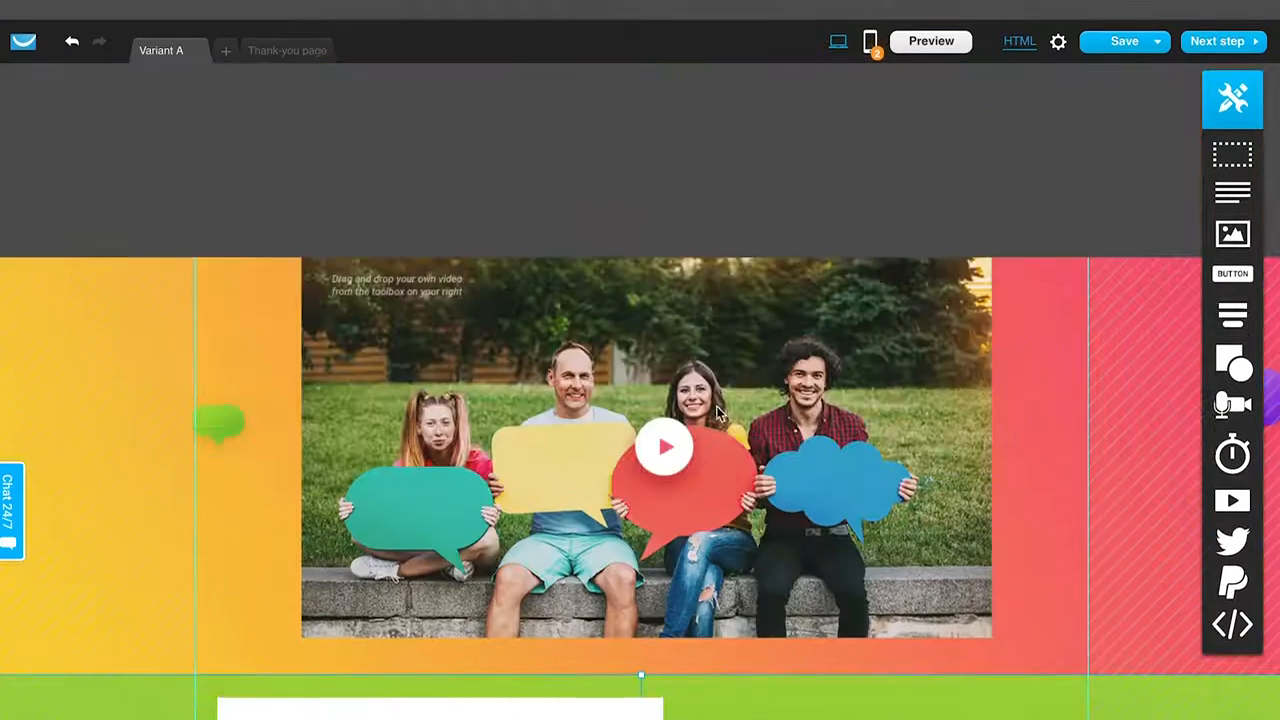
pyautogui.scroll(-4, 716, 406)
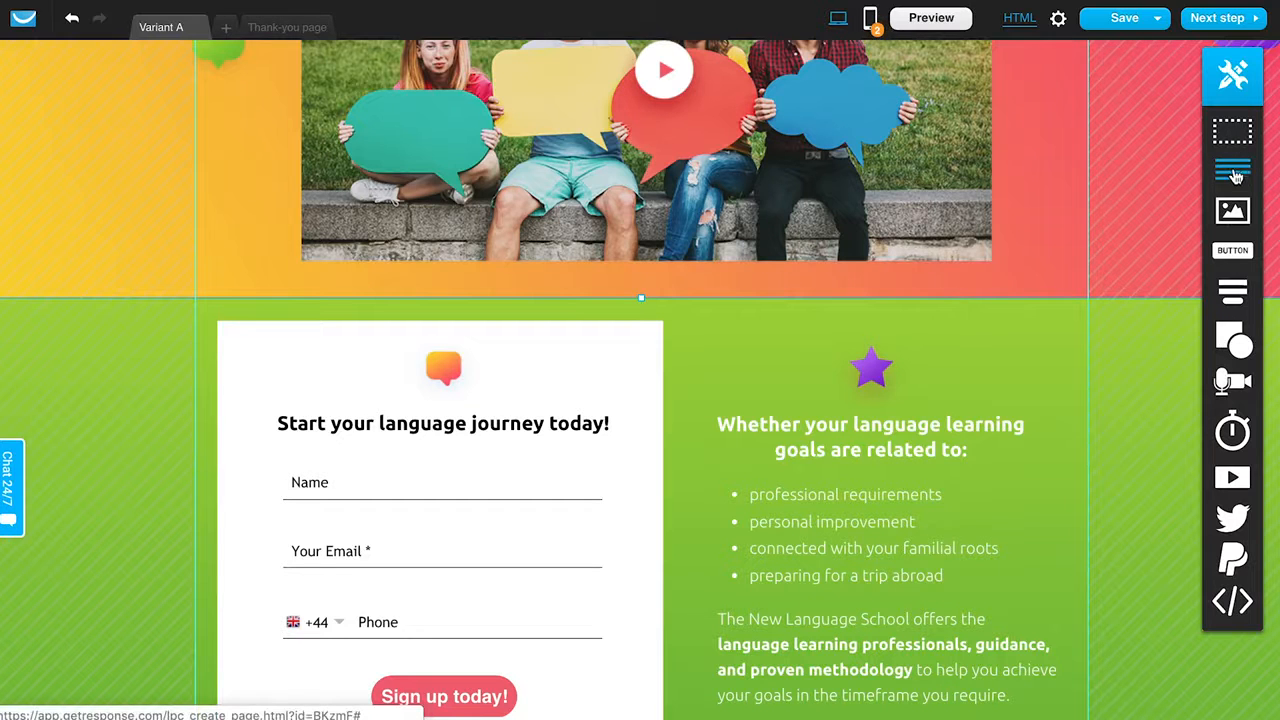
# Extend the green section downward to make empty space between the sign-up form and the footer
pyautogui.scroll(-3, 915, 427)
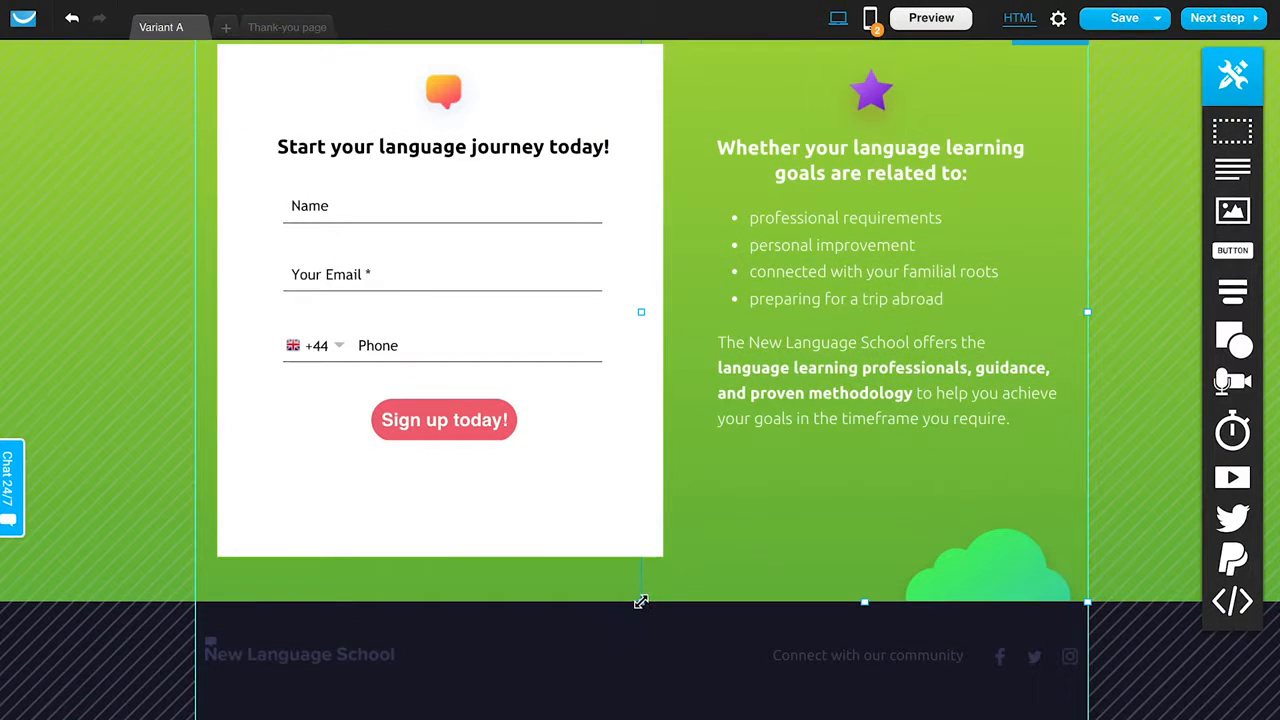
pyautogui.moveTo(645, 625); pyautogui.dragTo(636, 719)
pyautogui.scroll(-2, 730, 568)
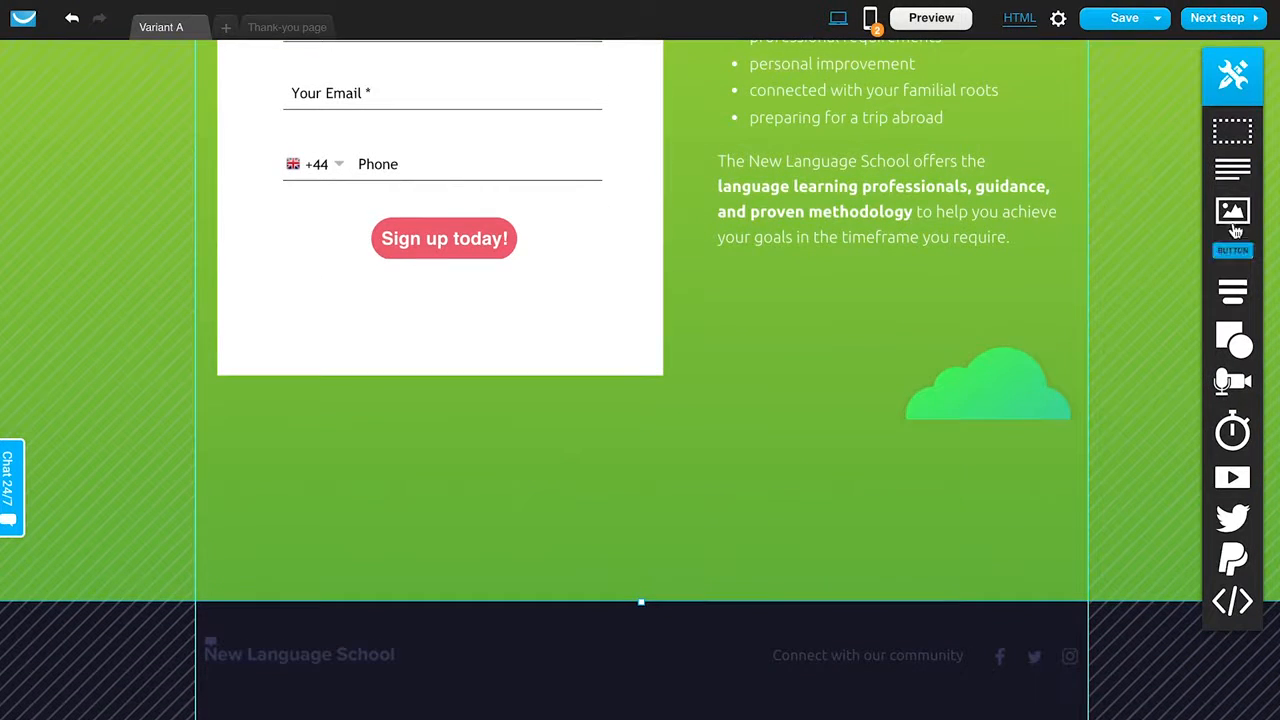
# Place a text box below the sign-up form, open its text formatting options, and delete the box
pyautogui.moveTo(972, 299); pyautogui.dragTo(460, 452)
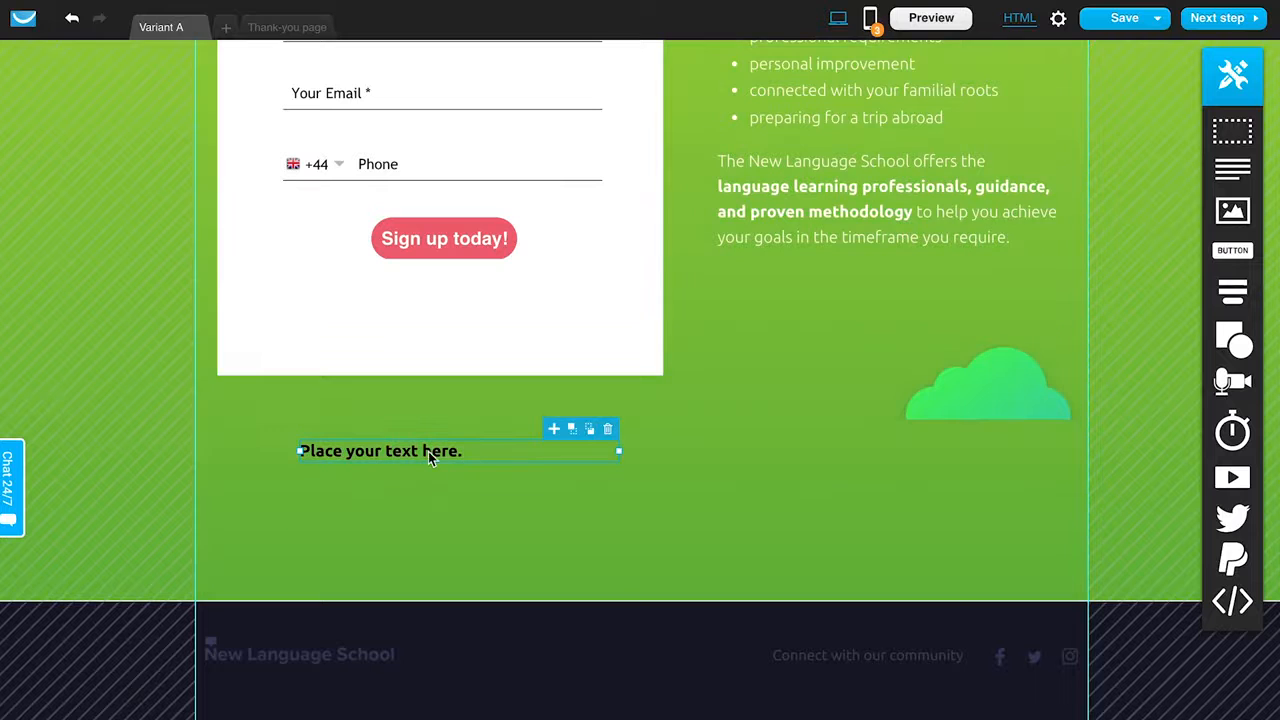
pyautogui.doubleClick(428, 451)
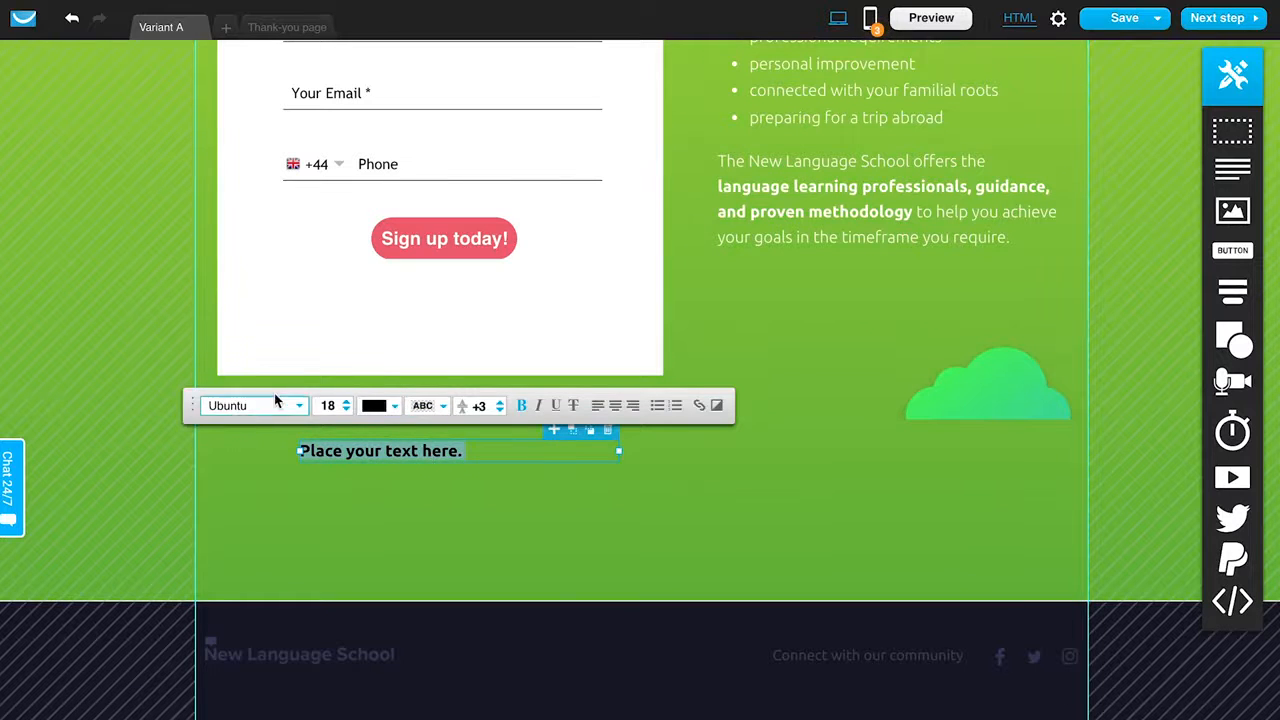
pyautogui.click(620, 498)
pyautogui.click(552, 446)
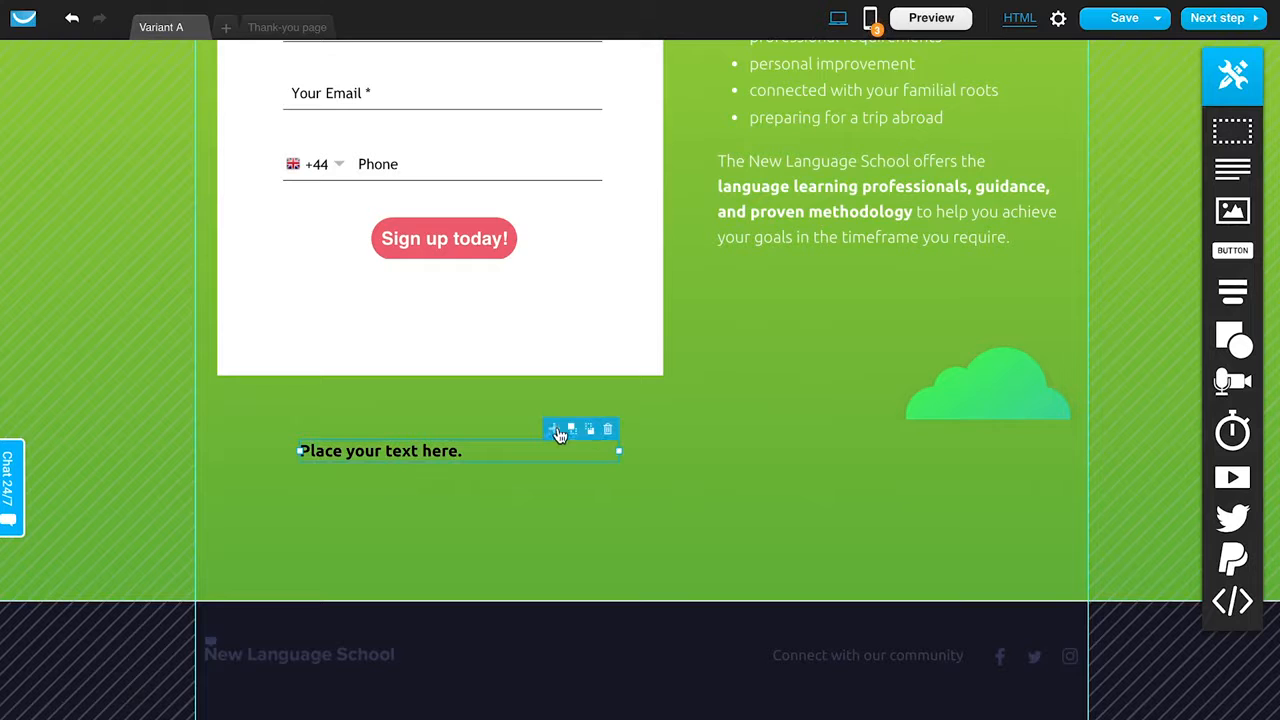
pyautogui.click(613, 431)
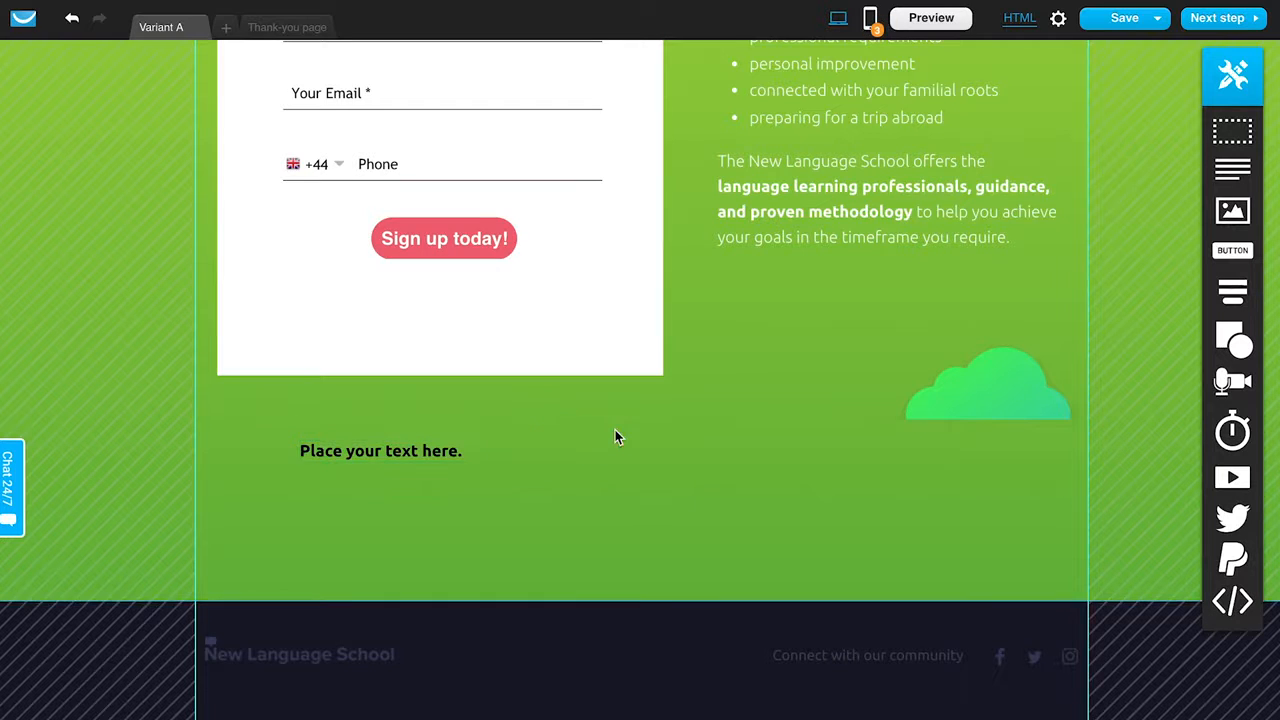
pyautogui.click(487, 458)
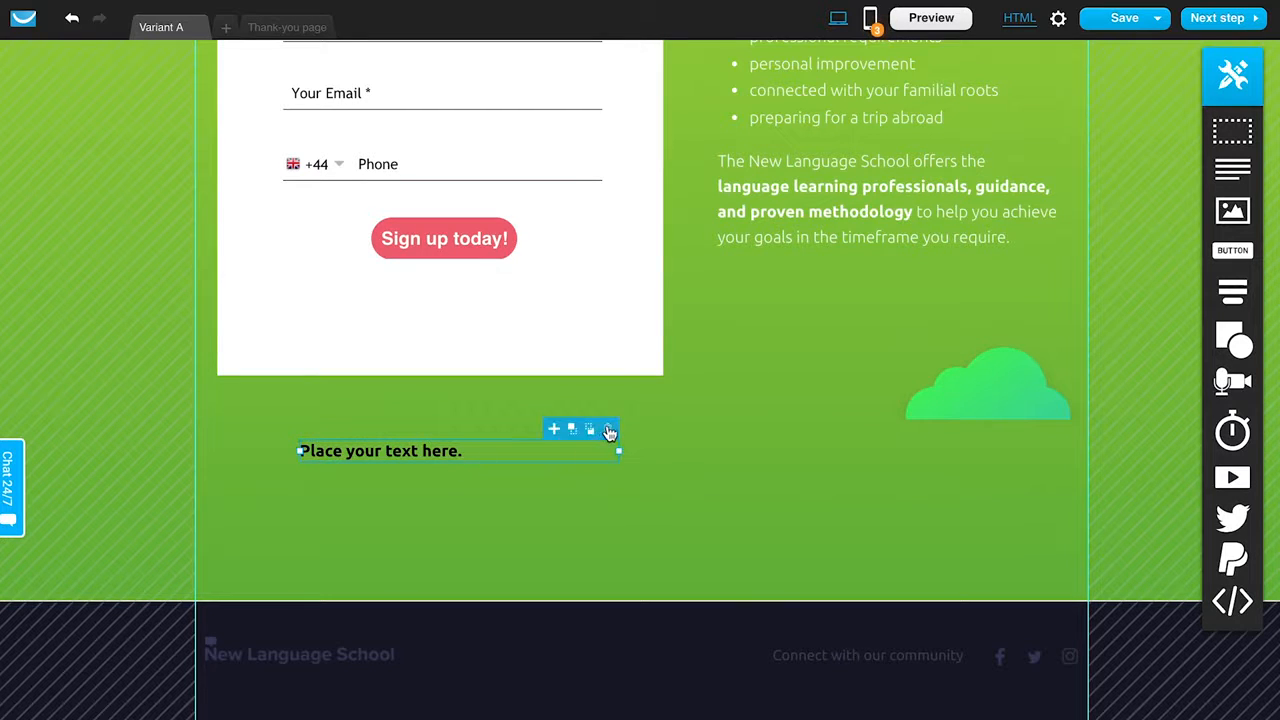
pyautogui.click(610, 431)
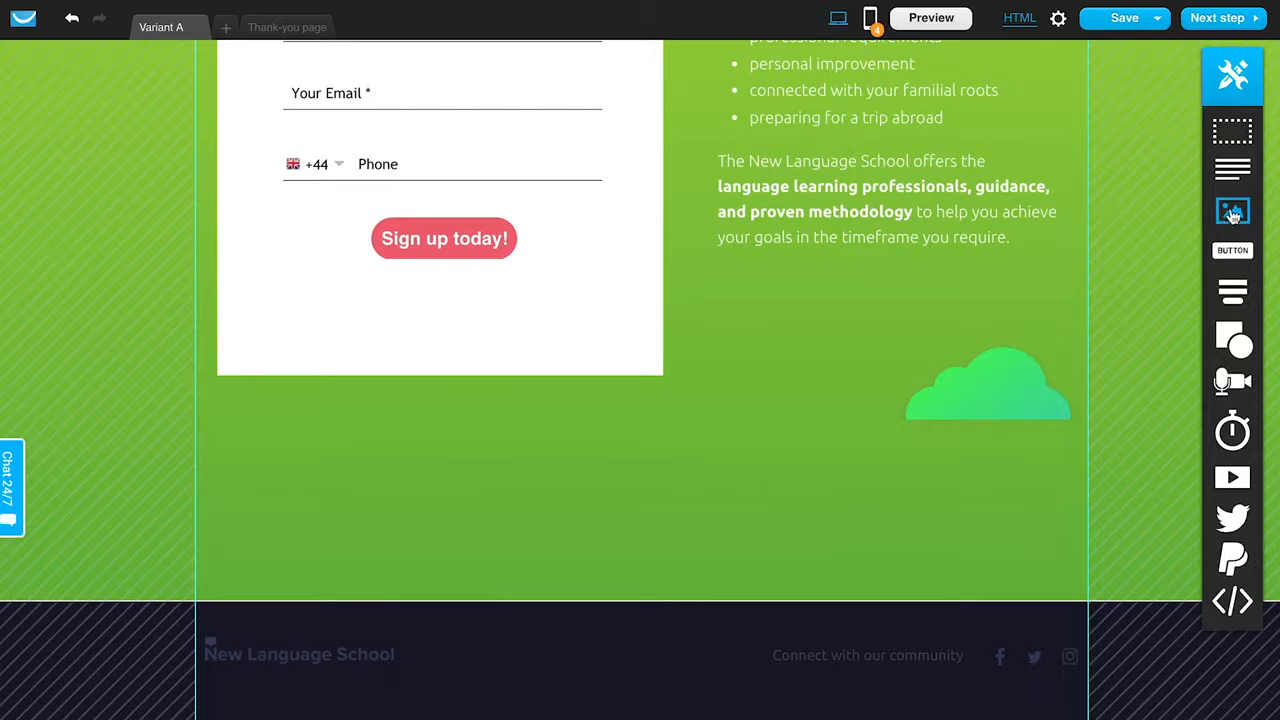
# Place a sample image beneath the sign-up form, lengthening the green section to fit it, and delete the image
pyautogui.moveTo(1232, 213); pyautogui.dragTo(630, 508)
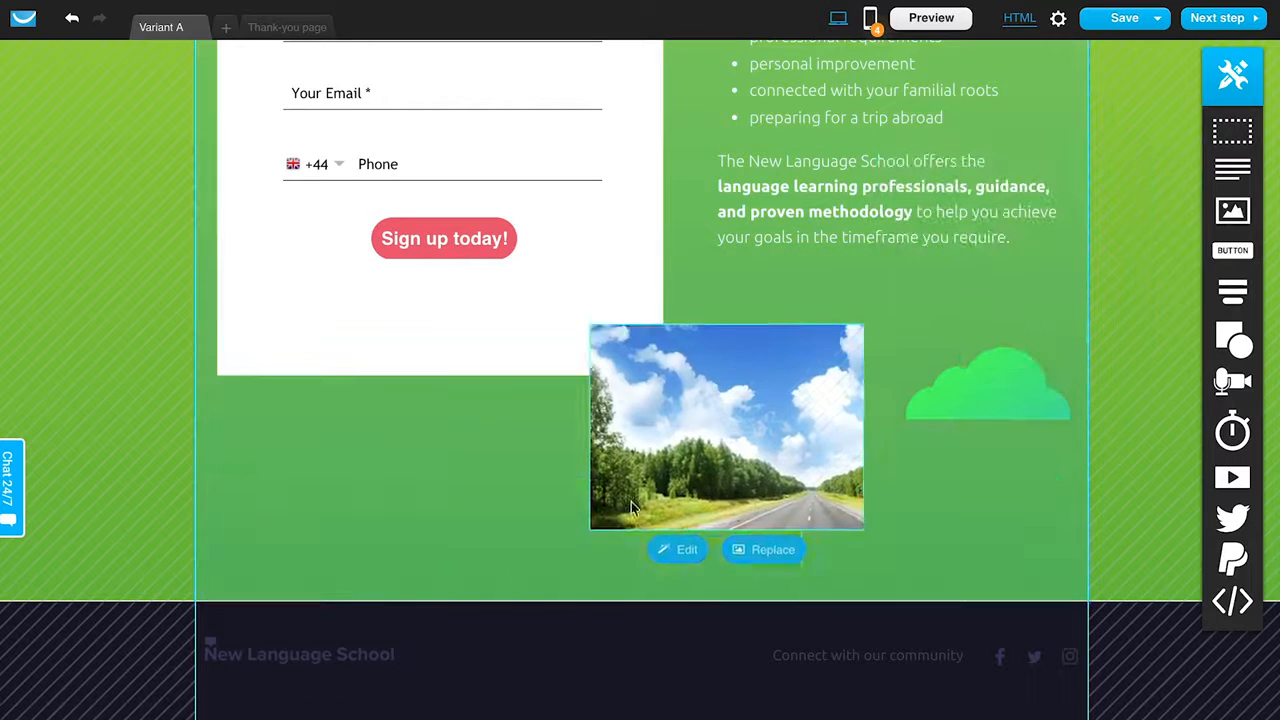
pyautogui.click(357, 556)
pyautogui.moveTo(638, 604); pyautogui.dragTo(640, 646)
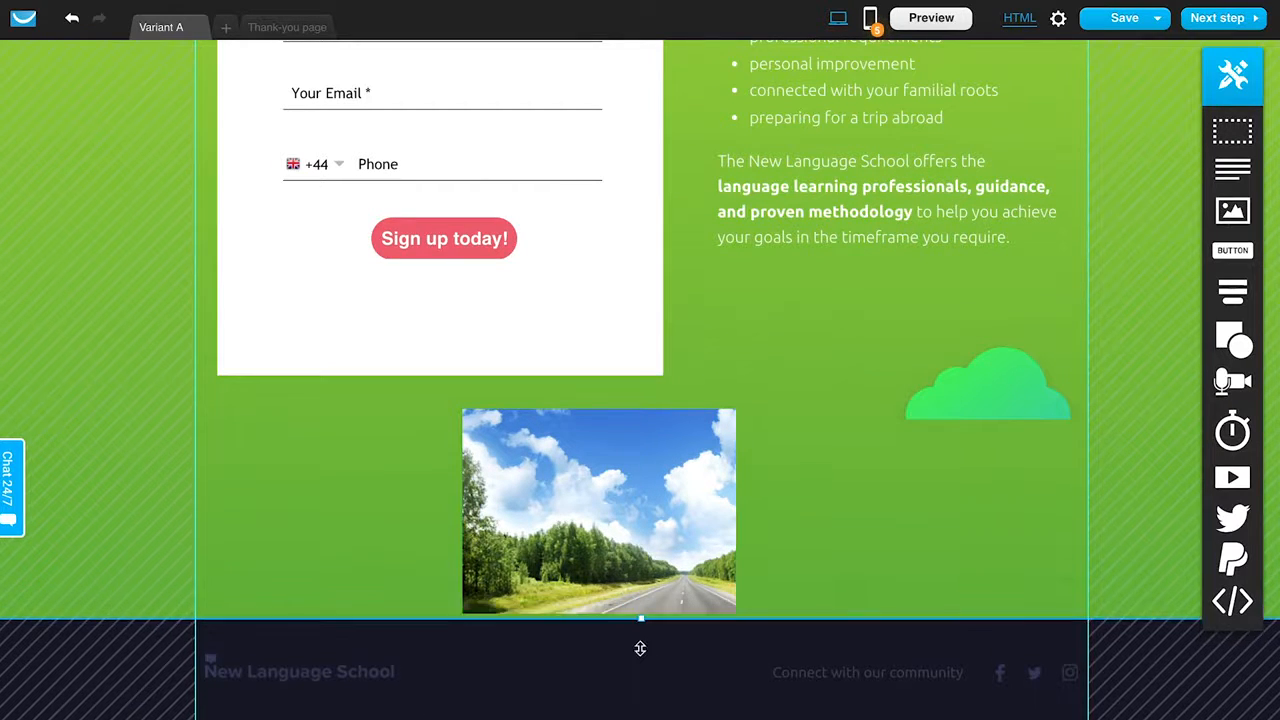
pyautogui.moveTo(629, 512); pyautogui.dragTo(668, 512)
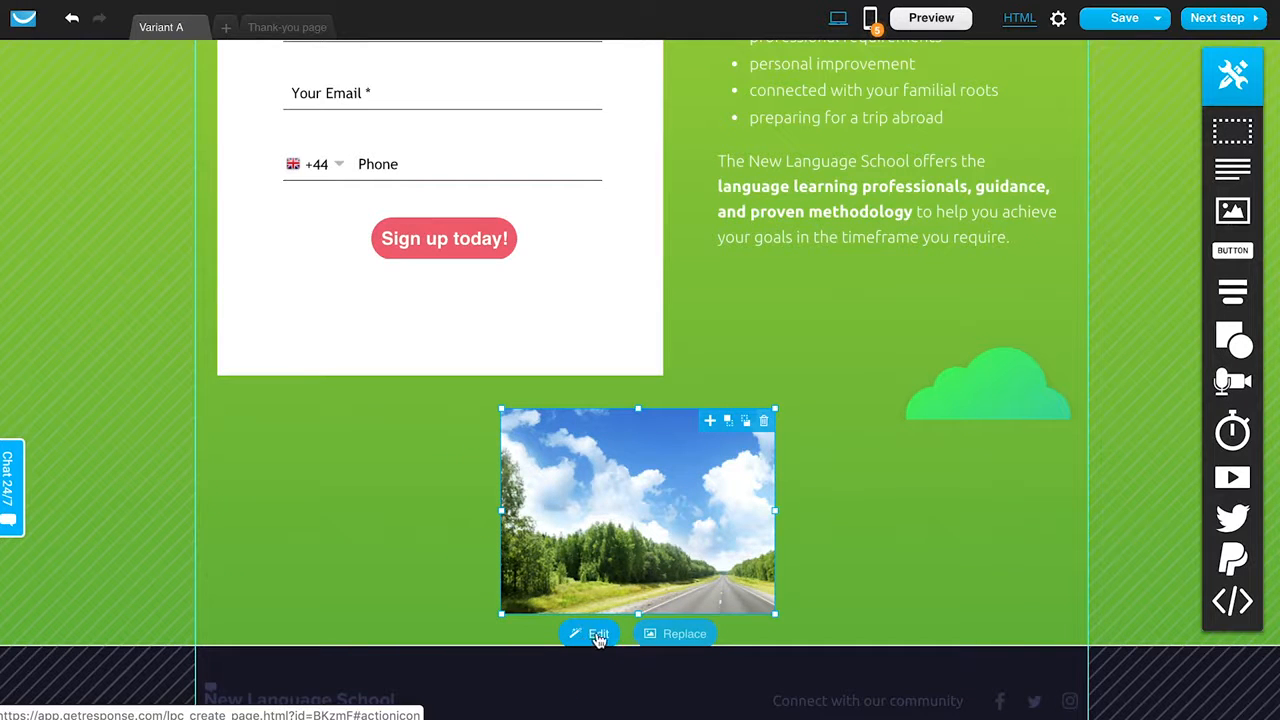
pyautogui.click(765, 421)
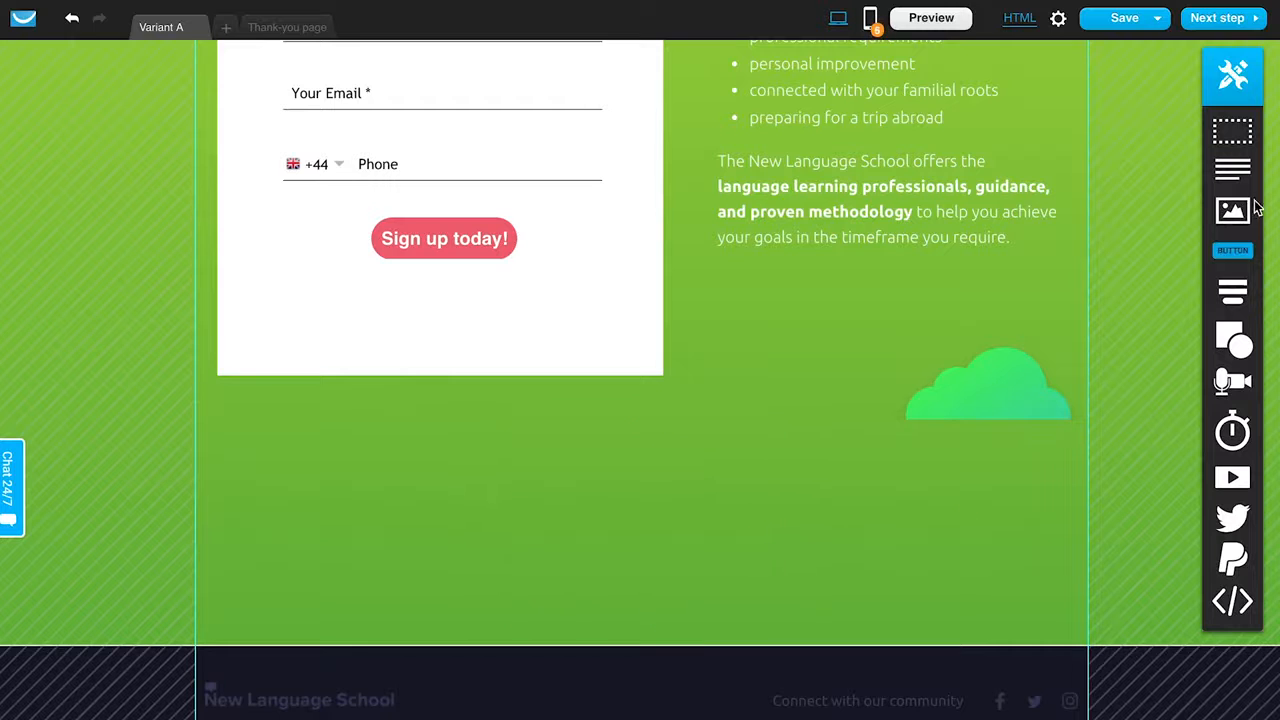
# Place a button below the sign-up form and set its link type to Section
pyautogui.moveTo(1243, 254); pyautogui.dragTo(623, 514)
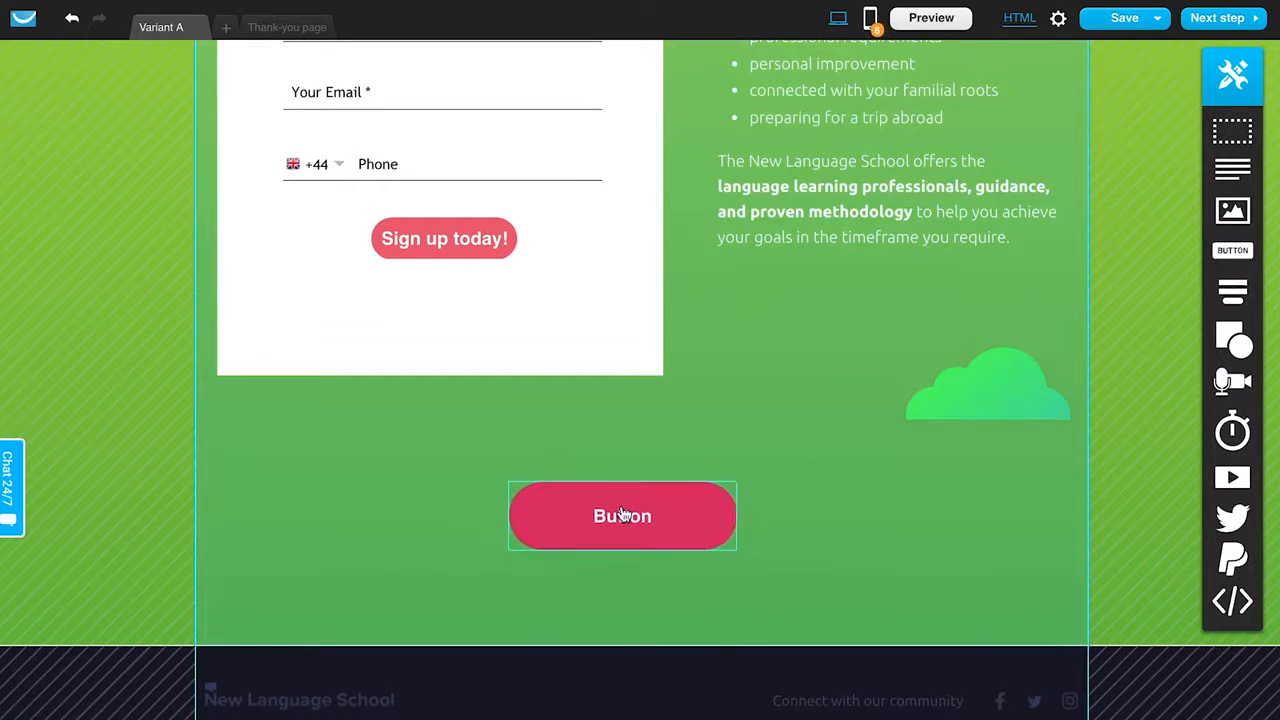
pyautogui.doubleClick(657, 517)
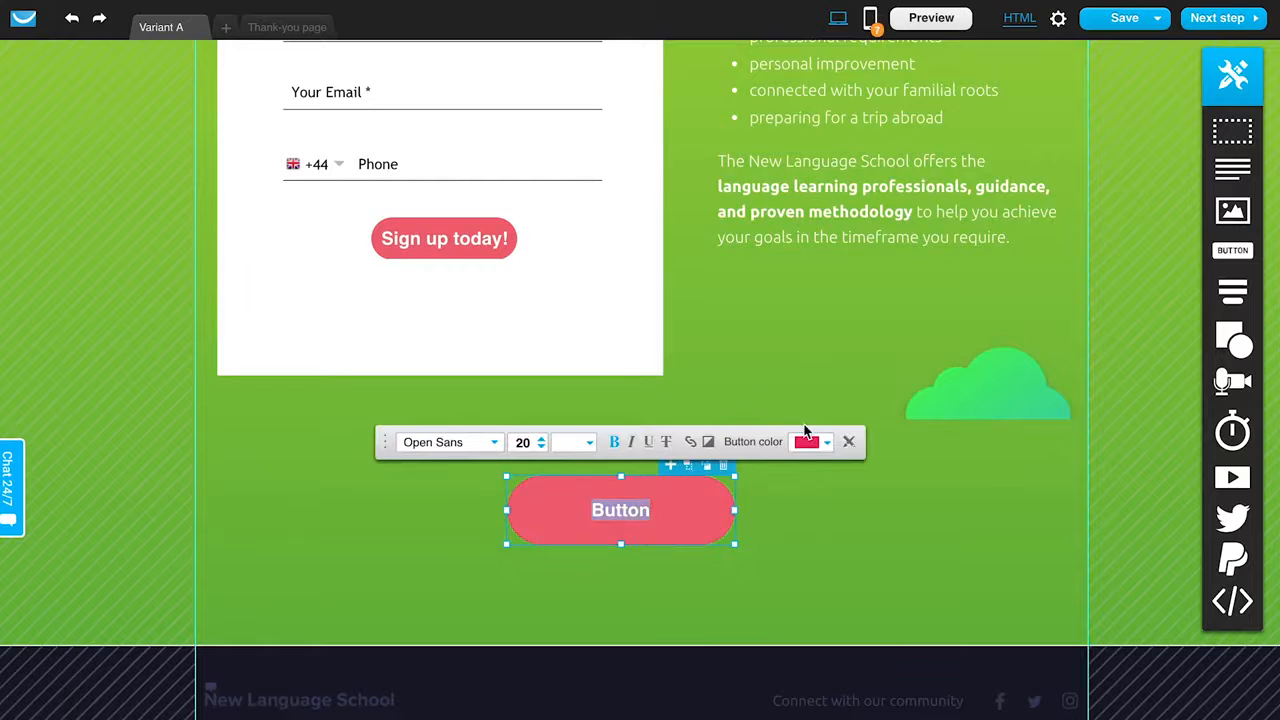
pyautogui.click(691, 443)
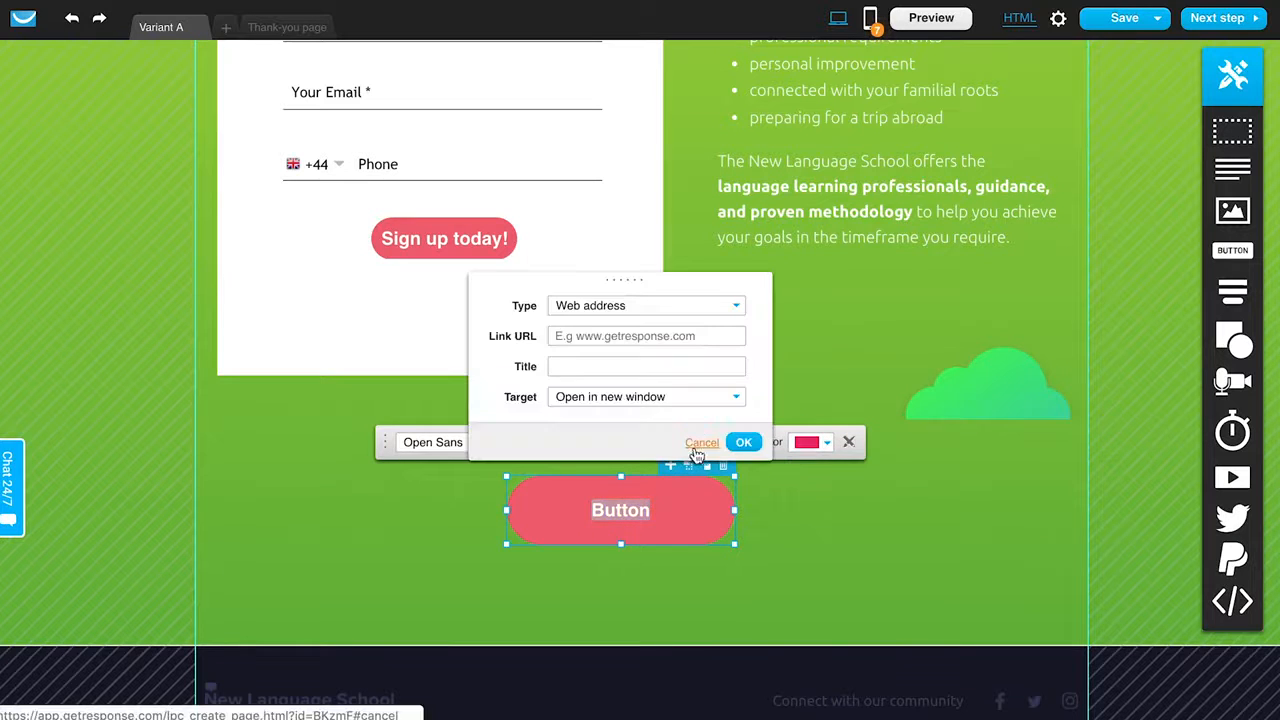
pyautogui.click(626, 308)
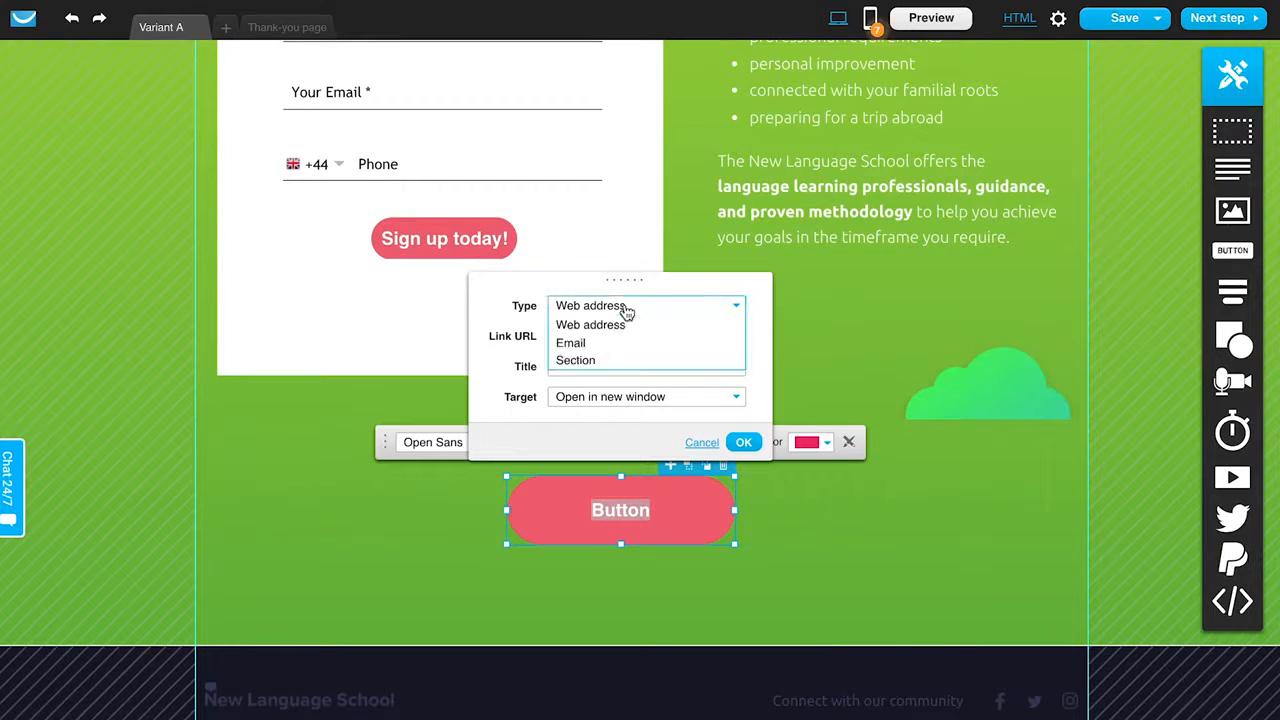
pyautogui.click(578, 362)
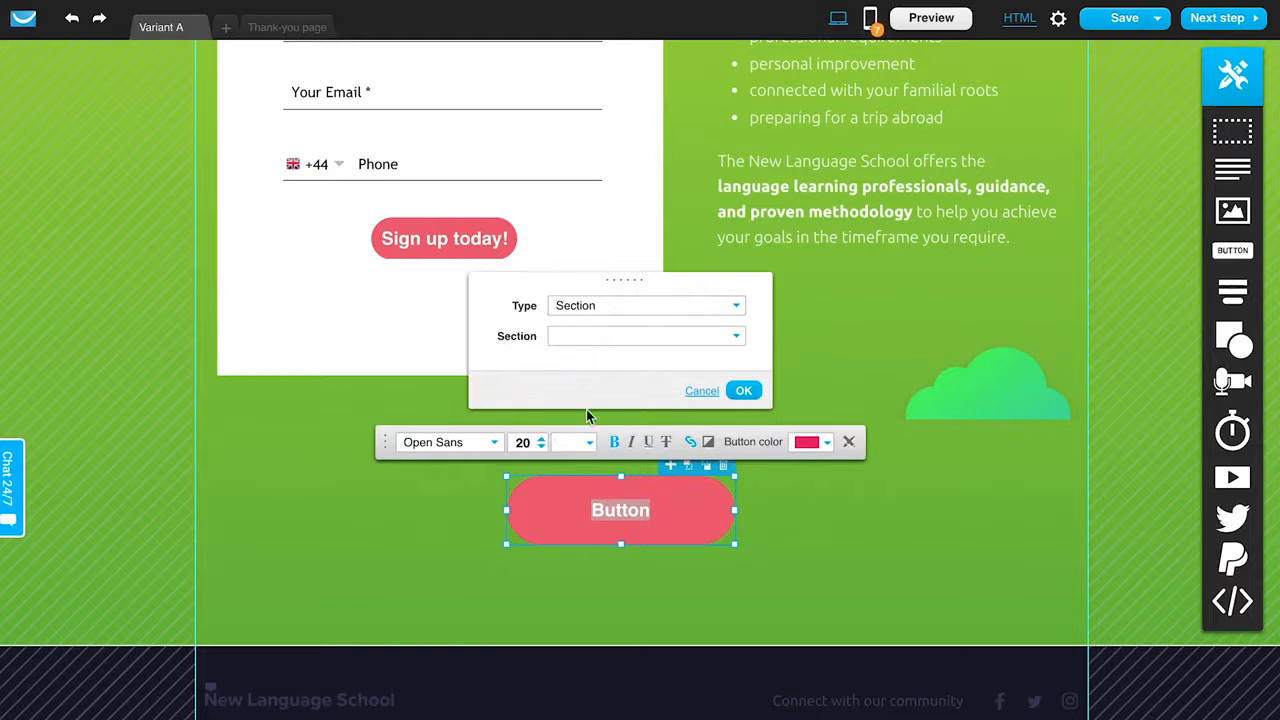
# Select Section 1 as the new button's link destination and check where that section lies on the page
pyautogui.scroll(5, 428, 366)
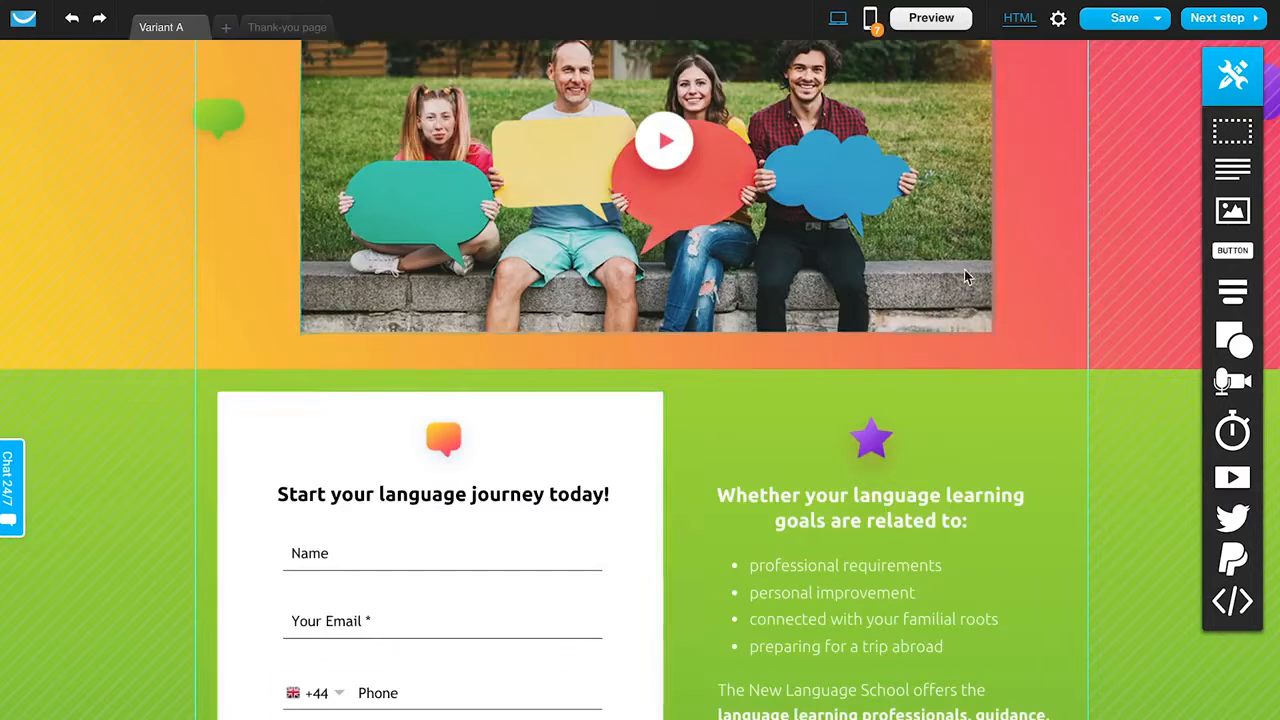
pyautogui.scroll(-4, 665, 440)
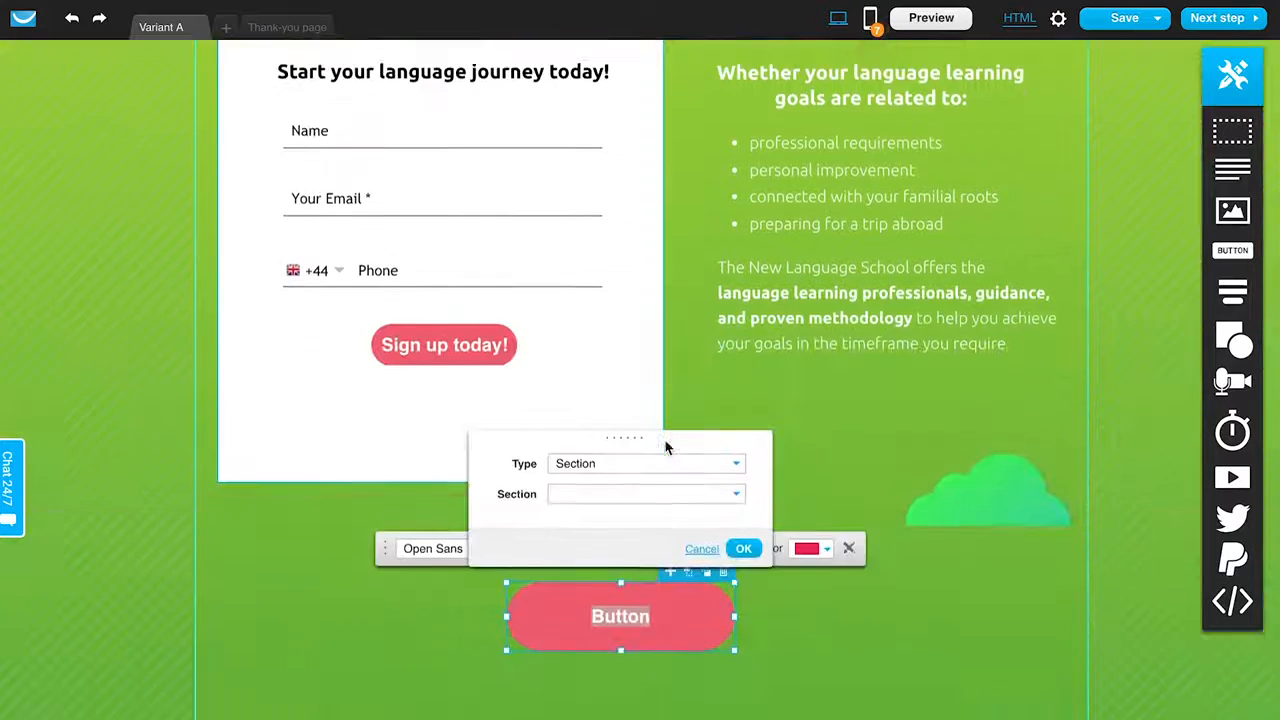
pyautogui.scroll(-2, 665, 440)
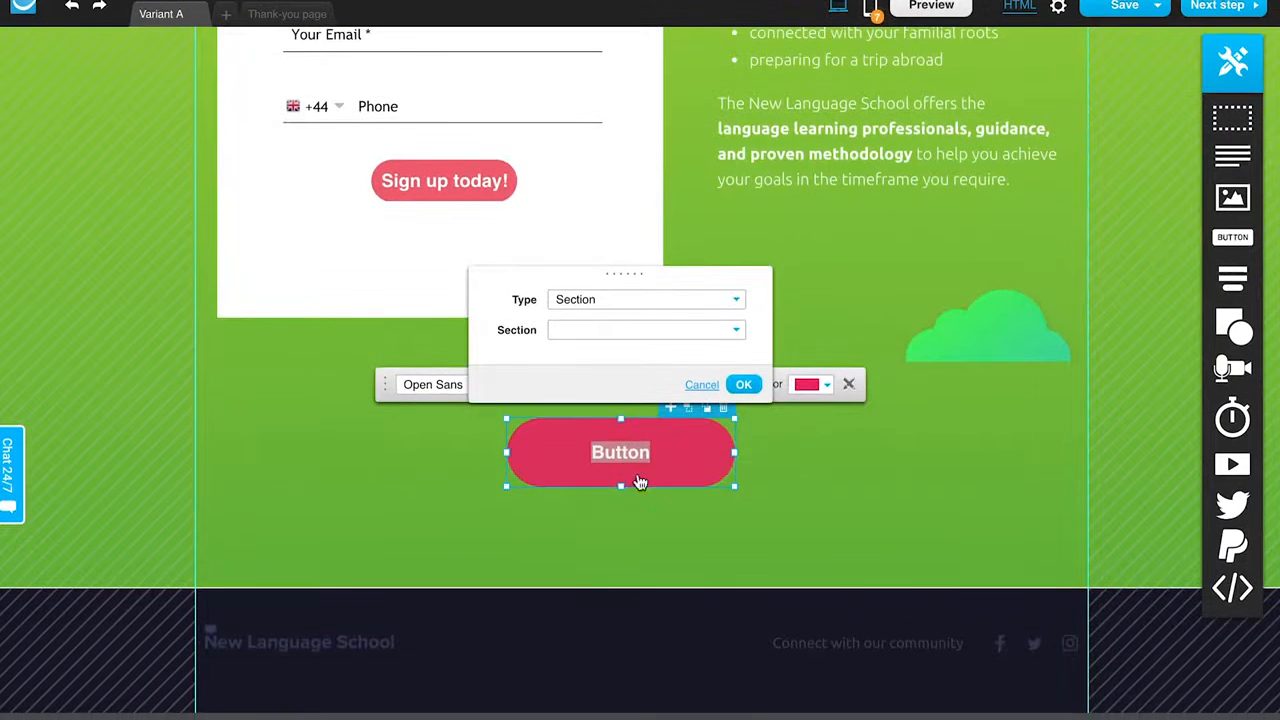
pyautogui.click(595, 315)
pyautogui.click(620, 317)
pyautogui.click(597, 344)
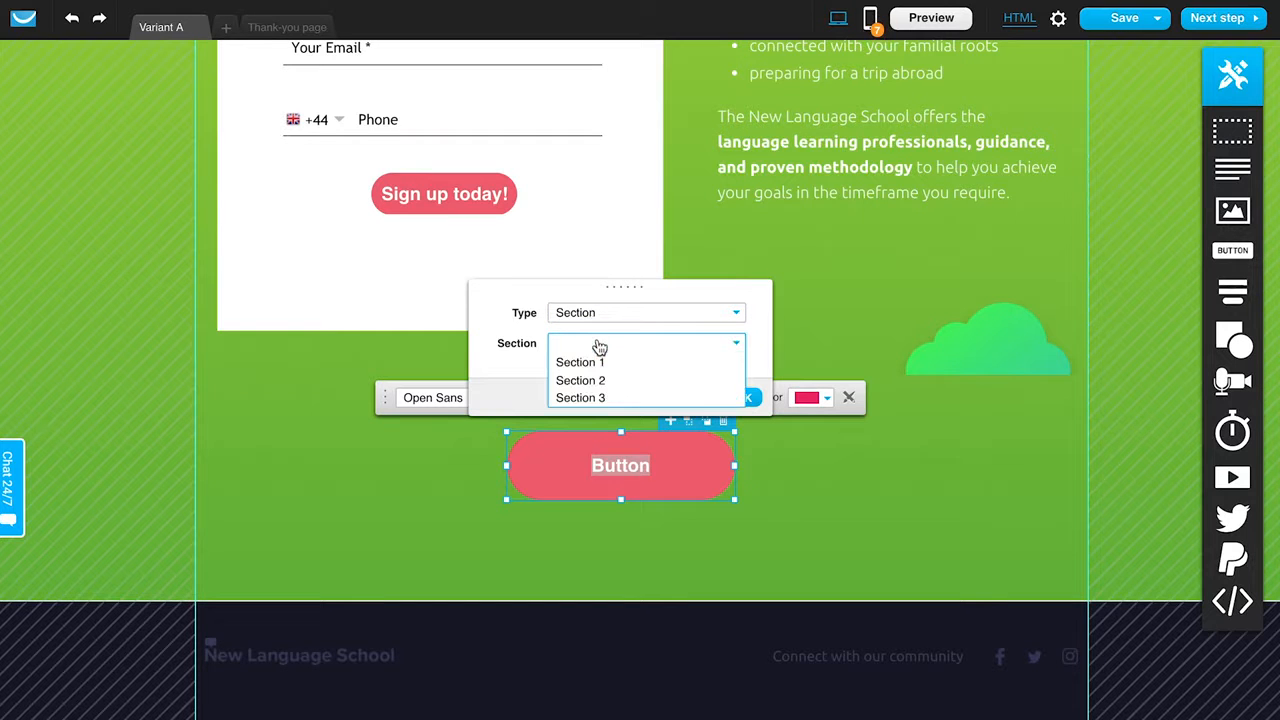
pyautogui.click(585, 366)
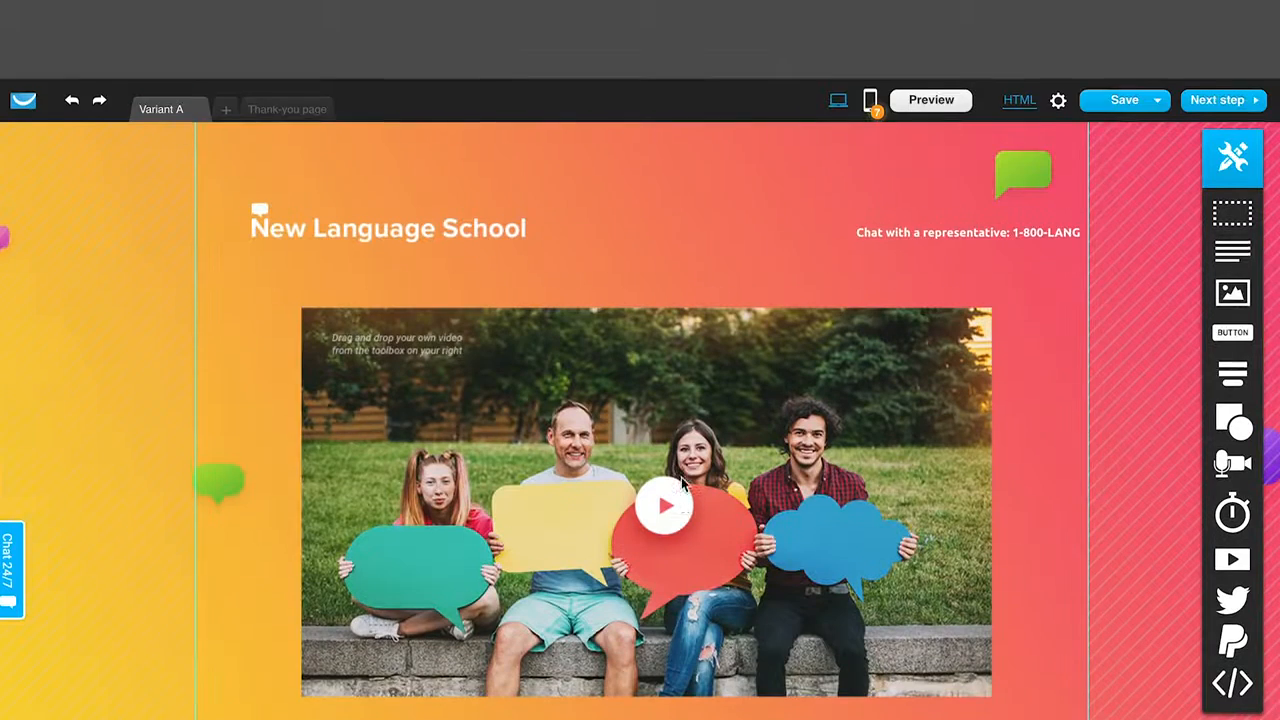
pyautogui.scroll(-1, 463, 215)
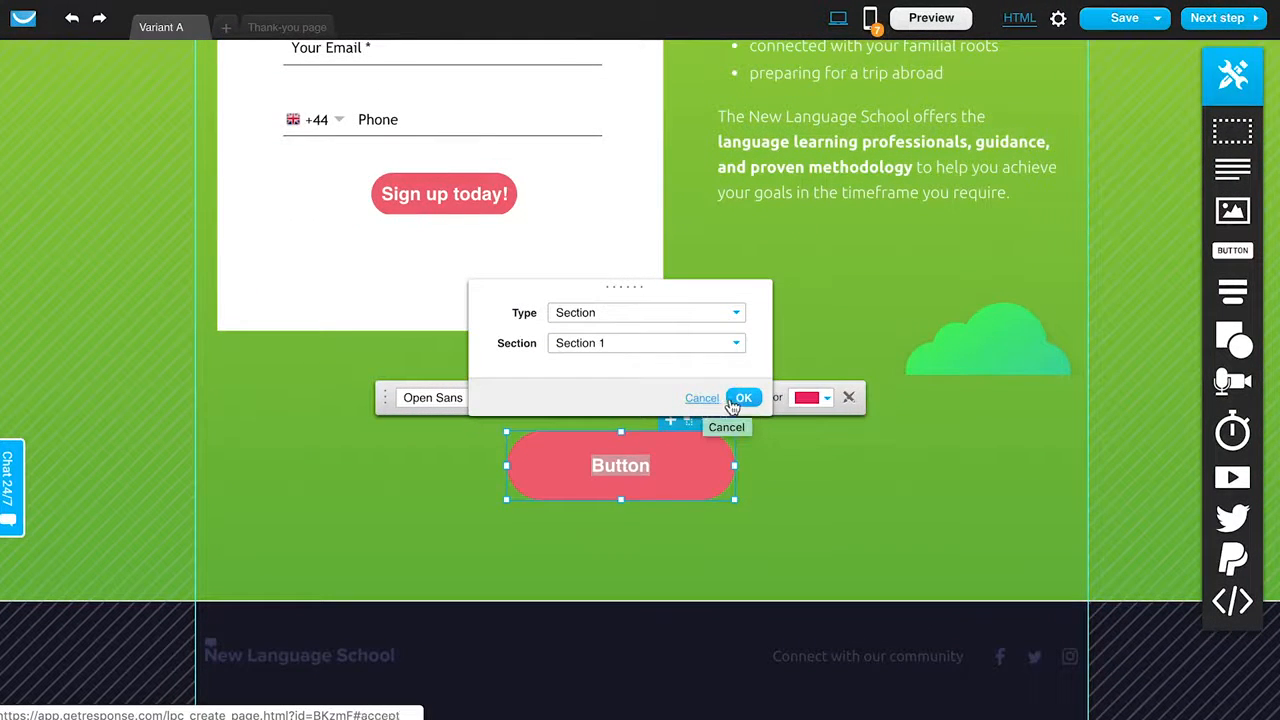
# Try the Web address link type for the button, discard the link settings, and delete the button
pyautogui.click(688, 314)
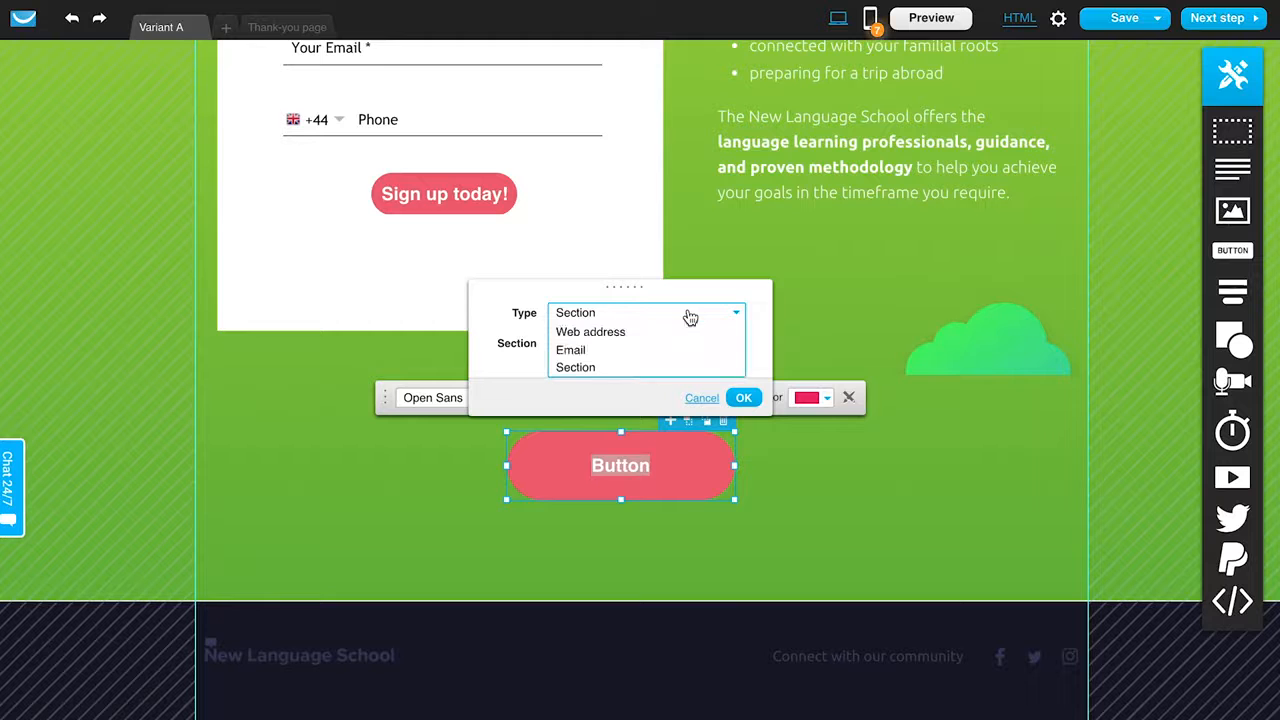
pyautogui.click(618, 333)
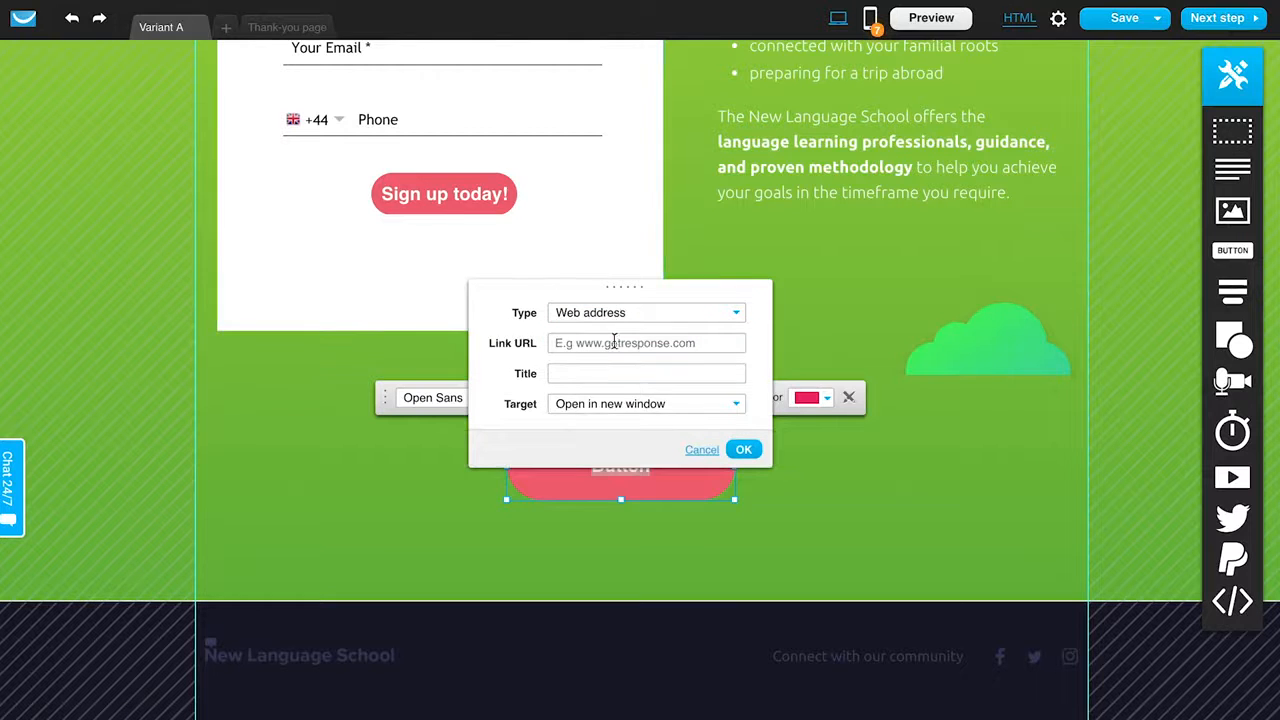
pyautogui.click(704, 451)
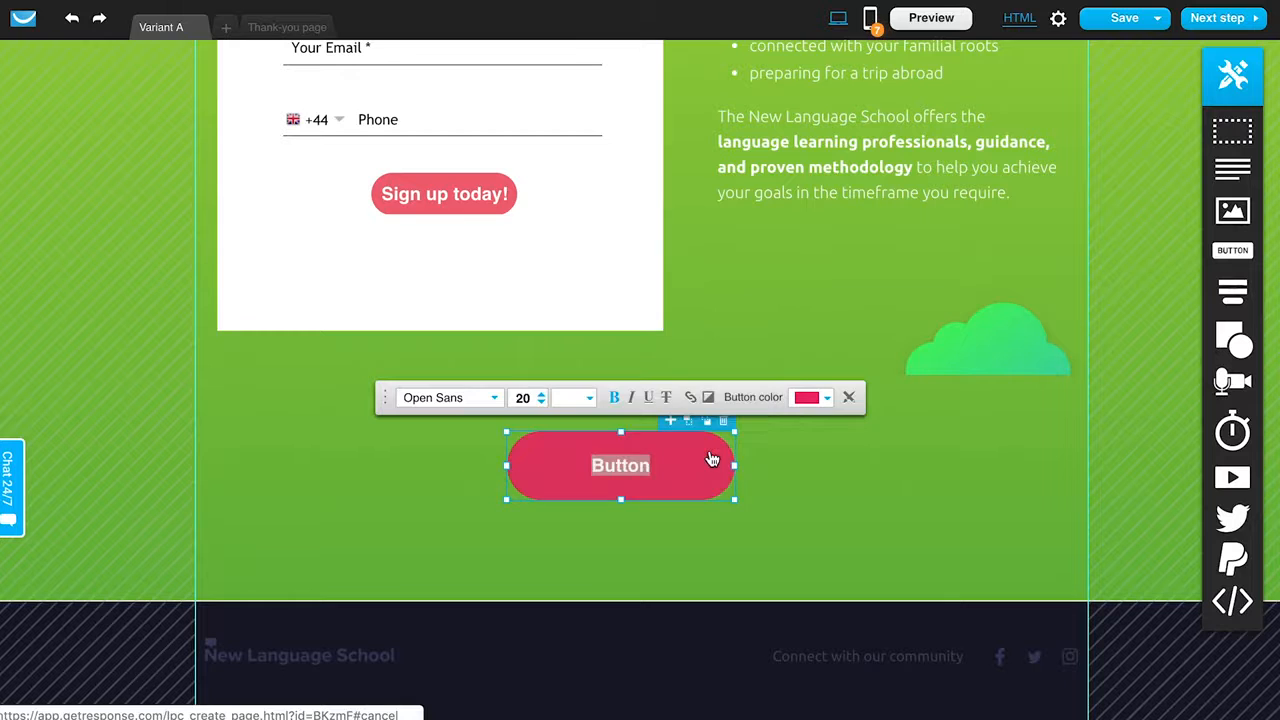
pyautogui.click(799, 462)
pyautogui.click(709, 455)
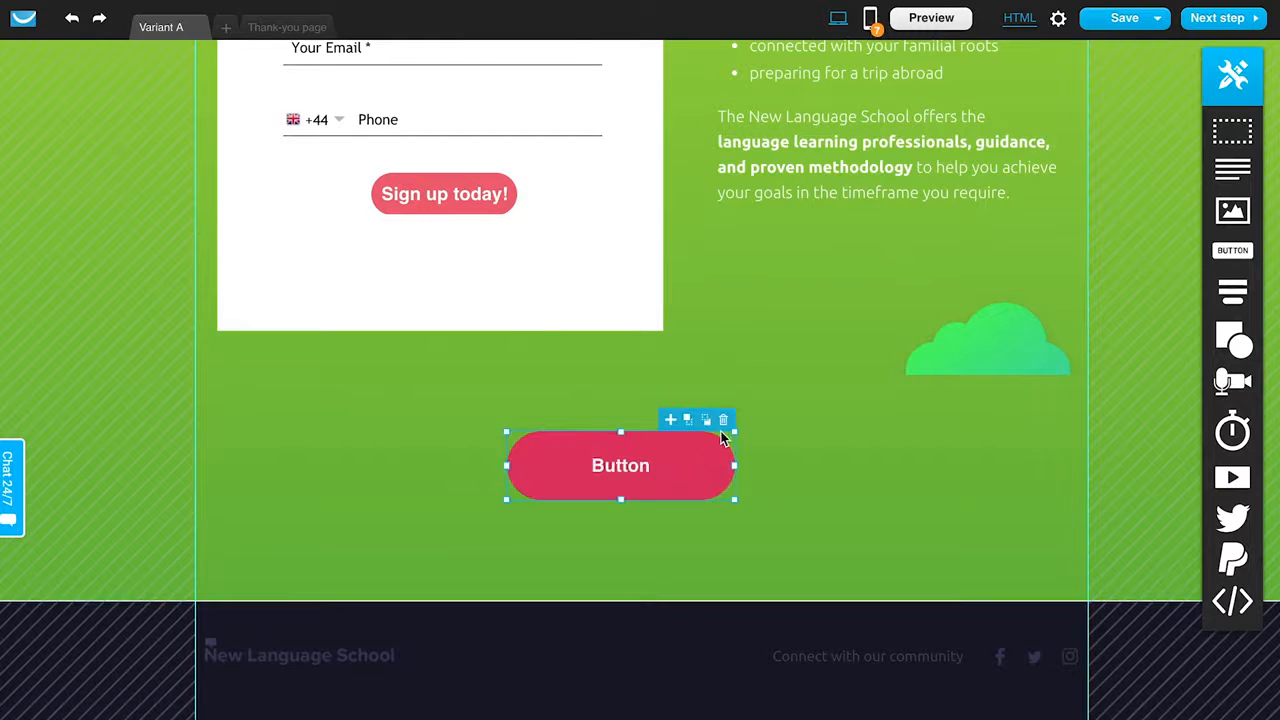
pyautogui.click(729, 424)
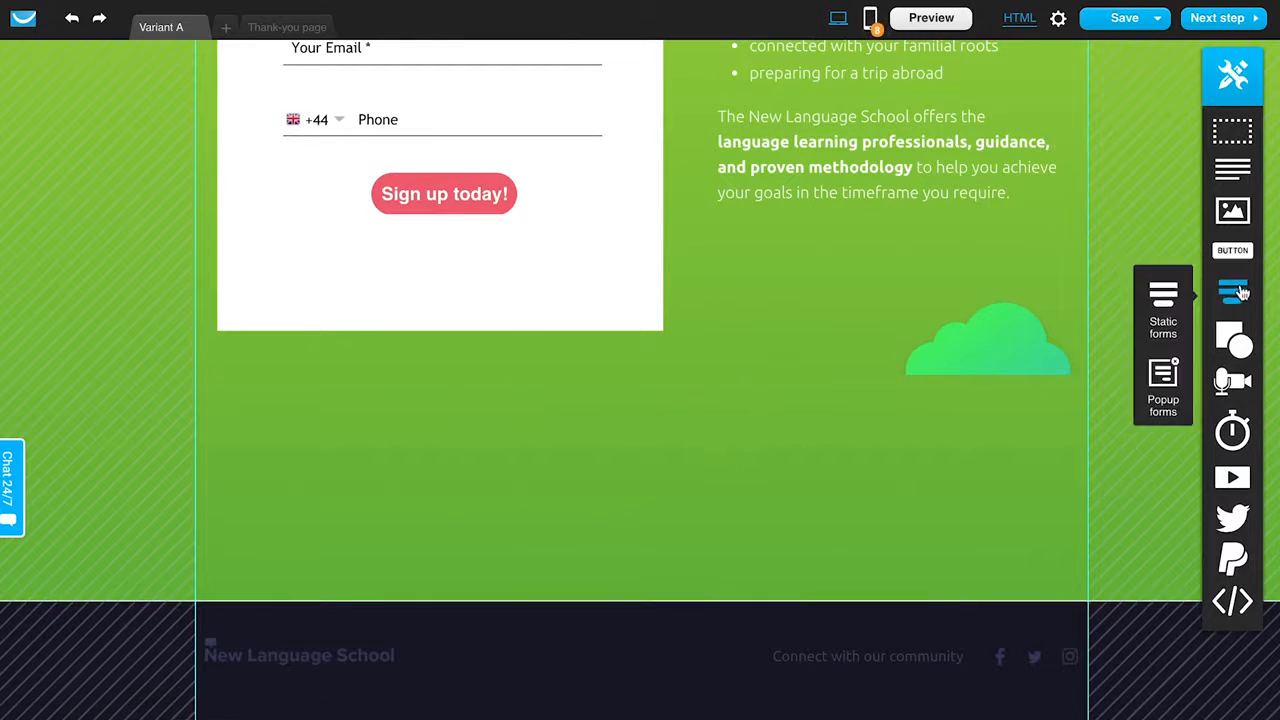
# Inspect the form element types, the existing sign-up form's field block and its white background panel
pyautogui.moveTo(1238, 296)
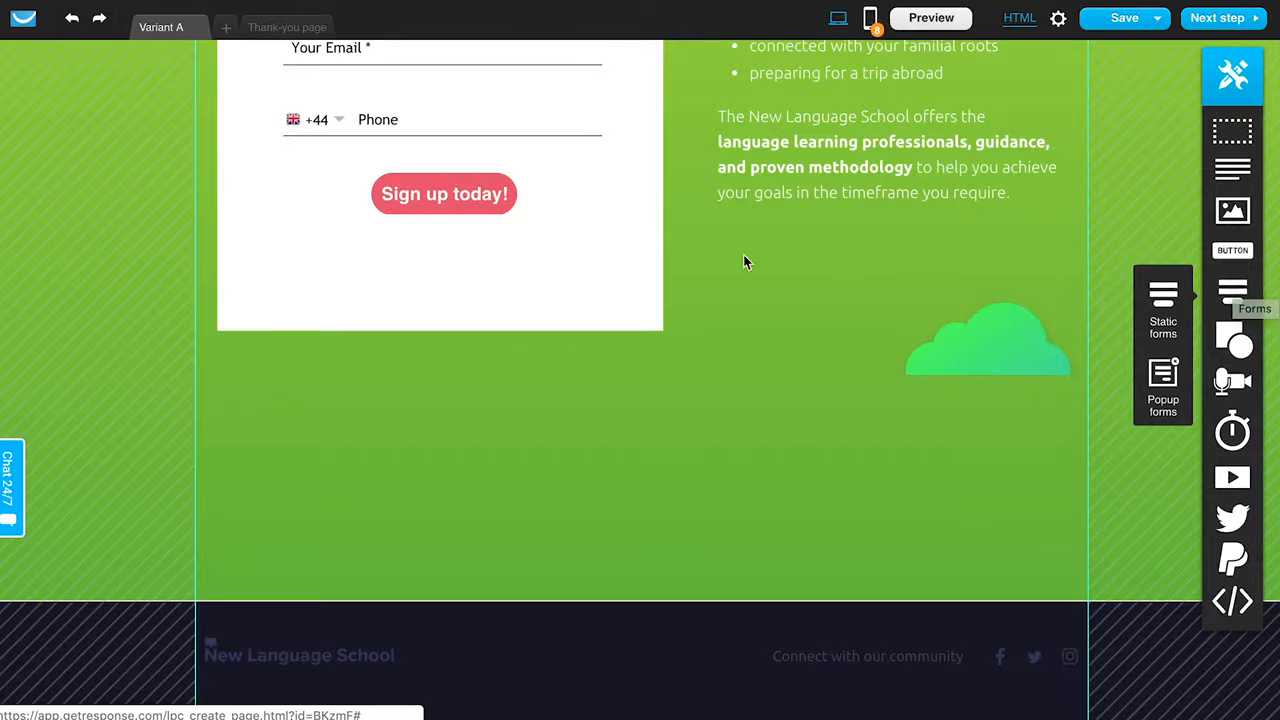
pyautogui.scroll(3, 394, 263)
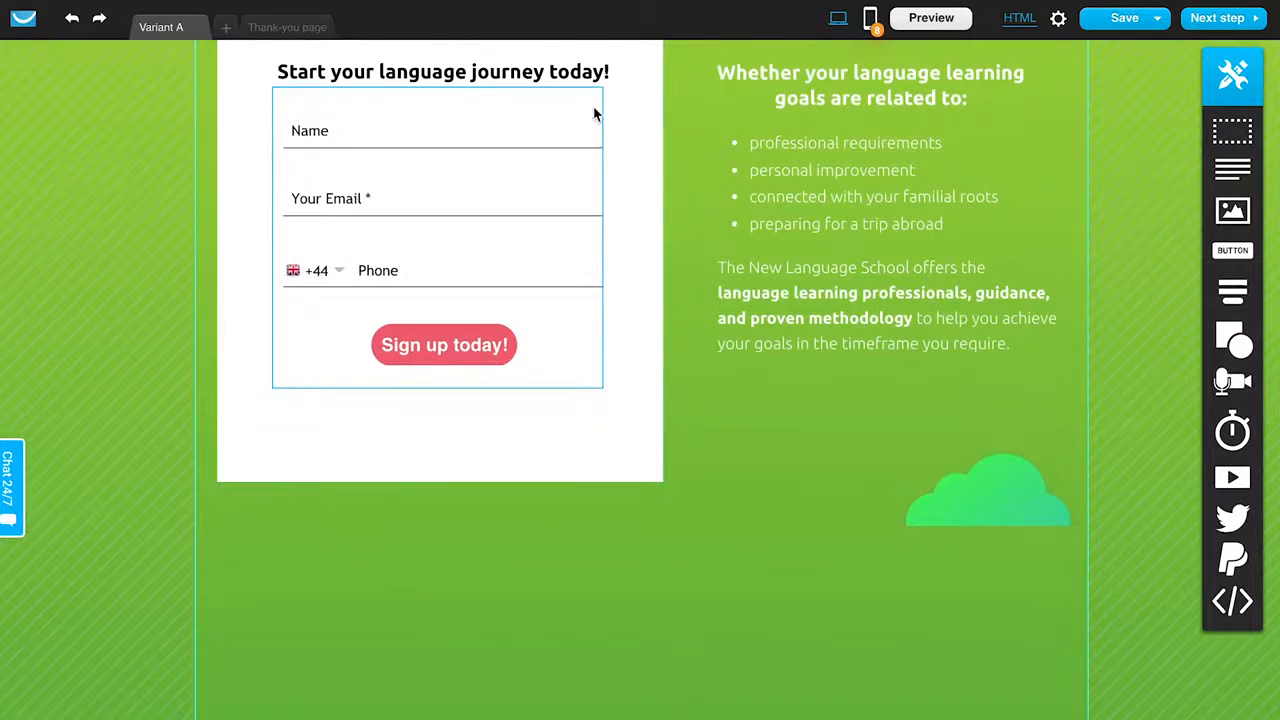
pyautogui.click(586, 105)
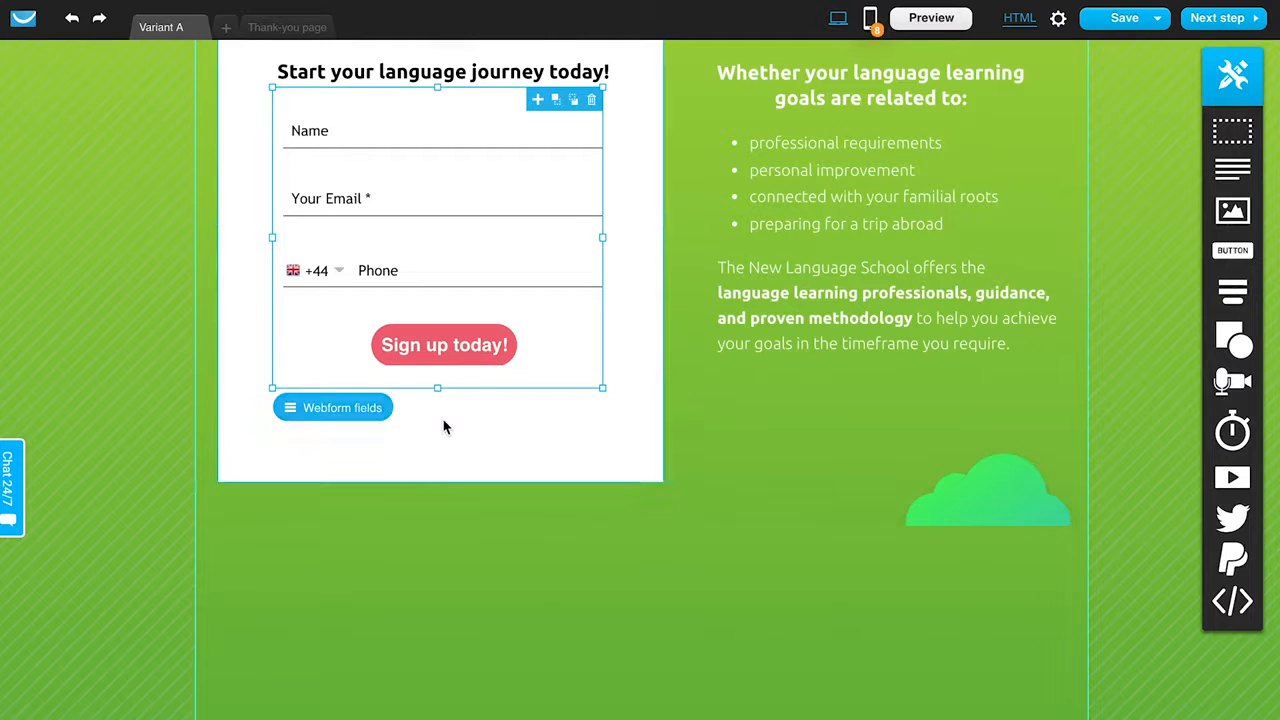
pyautogui.click(616, 437)
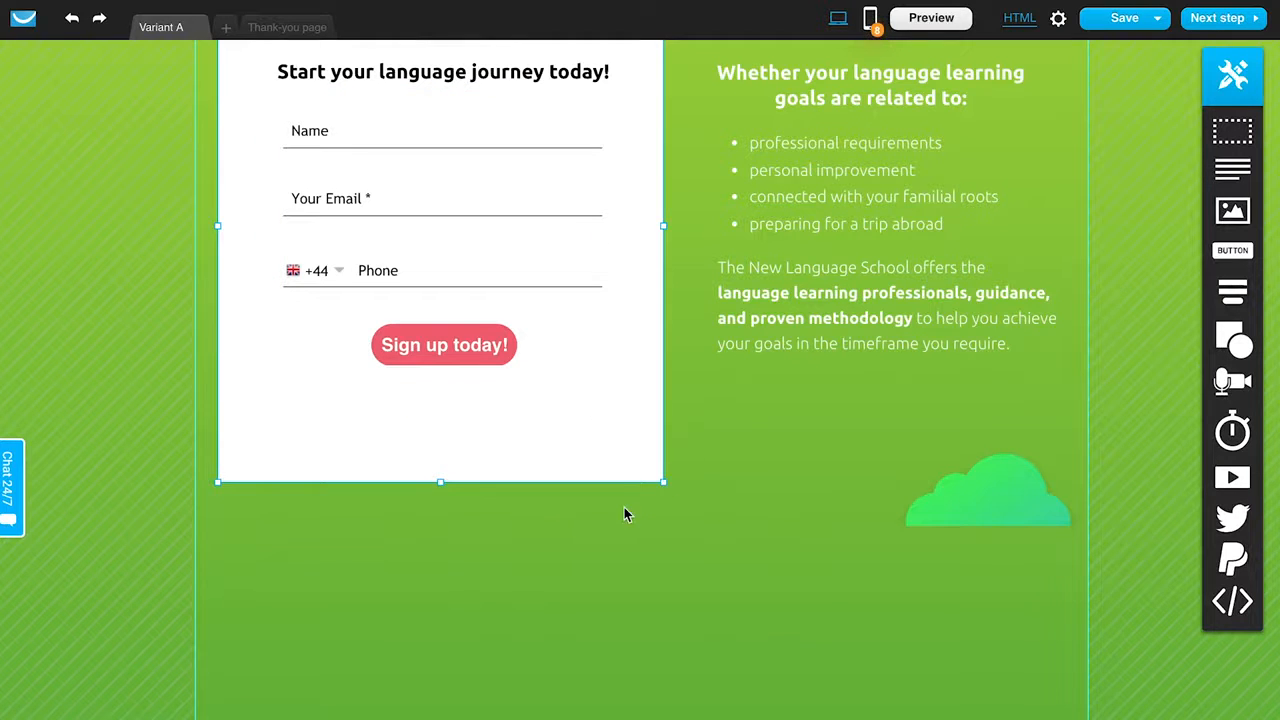
pyautogui.scroll(1, 624, 514)
pyautogui.scroll(-3, 700, 530)
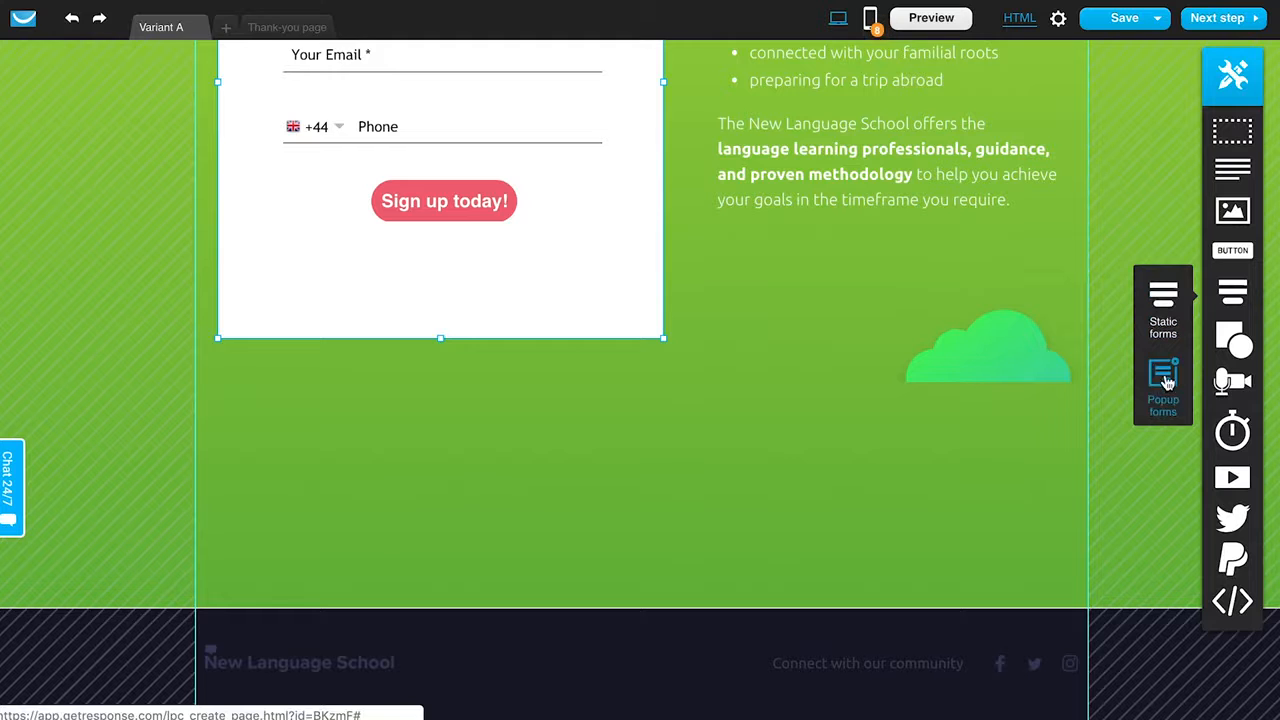
# Place a popup form below the sign-up form and choose the Exit popup type for it
pyautogui.moveTo(1166, 383); pyautogui.dragTo(628, 465)
pyautogui.doubleClick(628, 465)
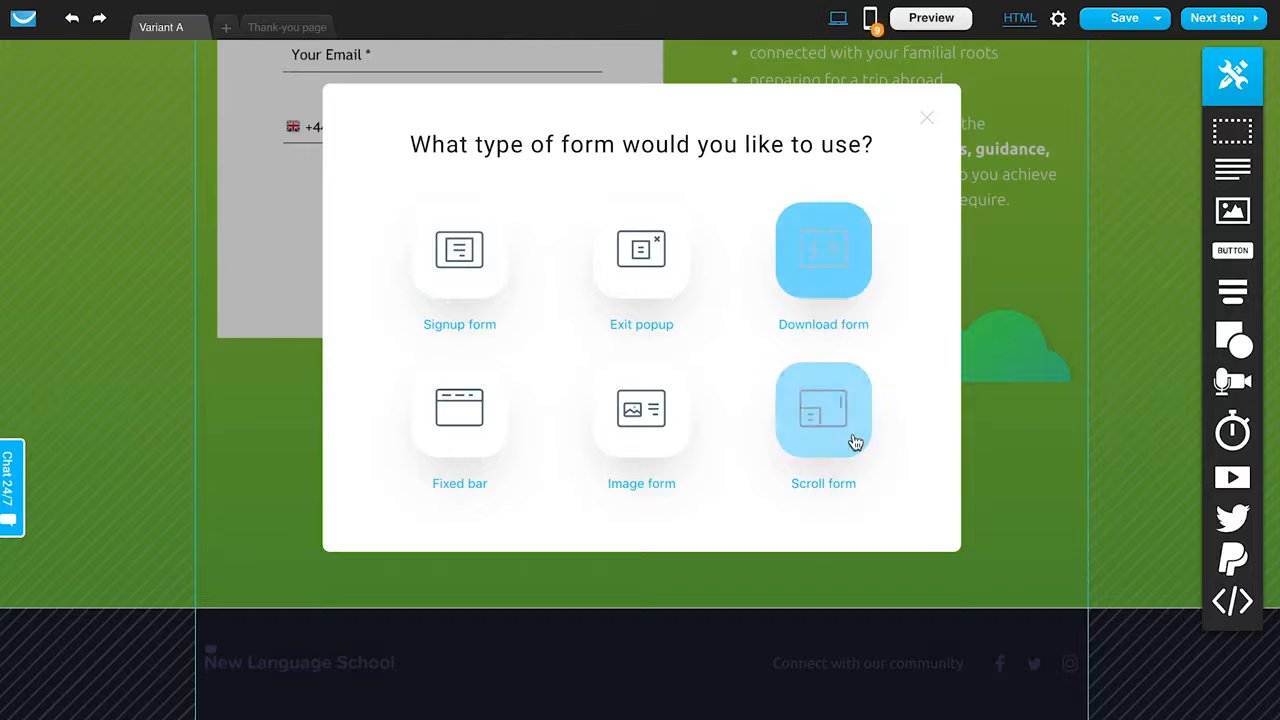
pyautogui.click(647, 284)
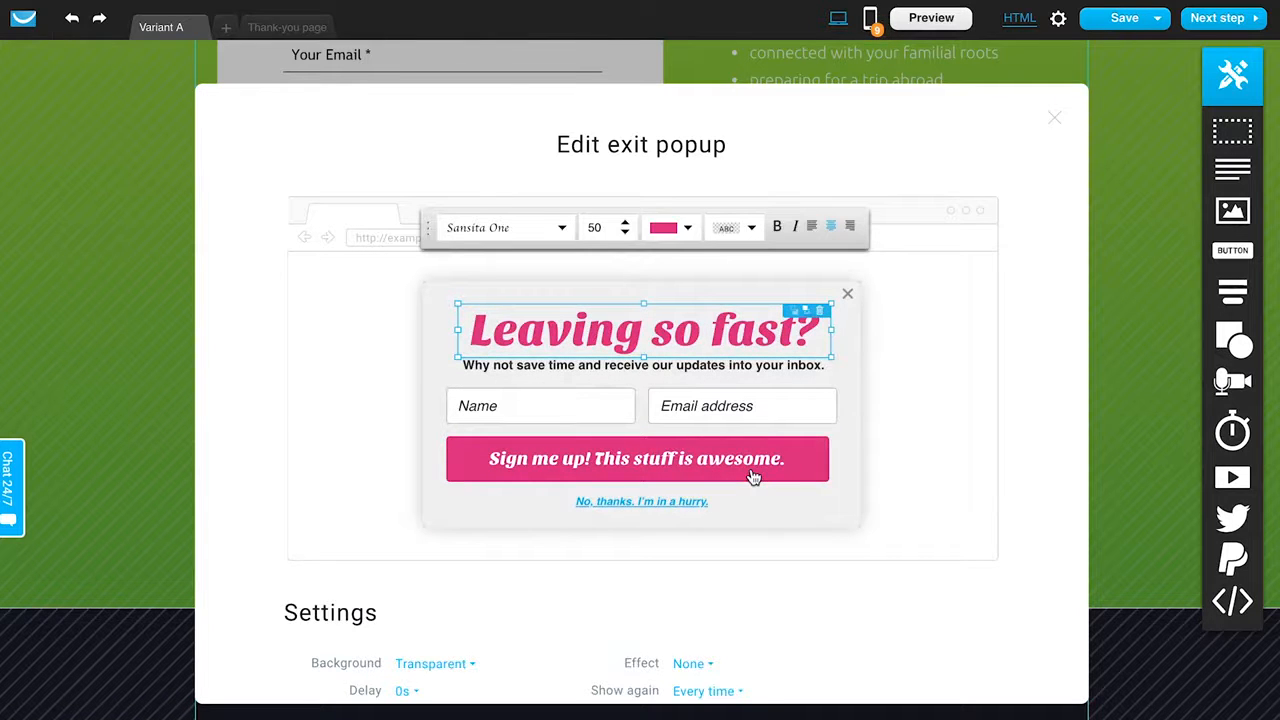
# Examine the exit popup's heading, fields and button formatting, along with its background, delay, effect and GDPR settings
pyautogui.scroll(-3, 754, 477)
pyautogui.scroll(3, 754, 477)
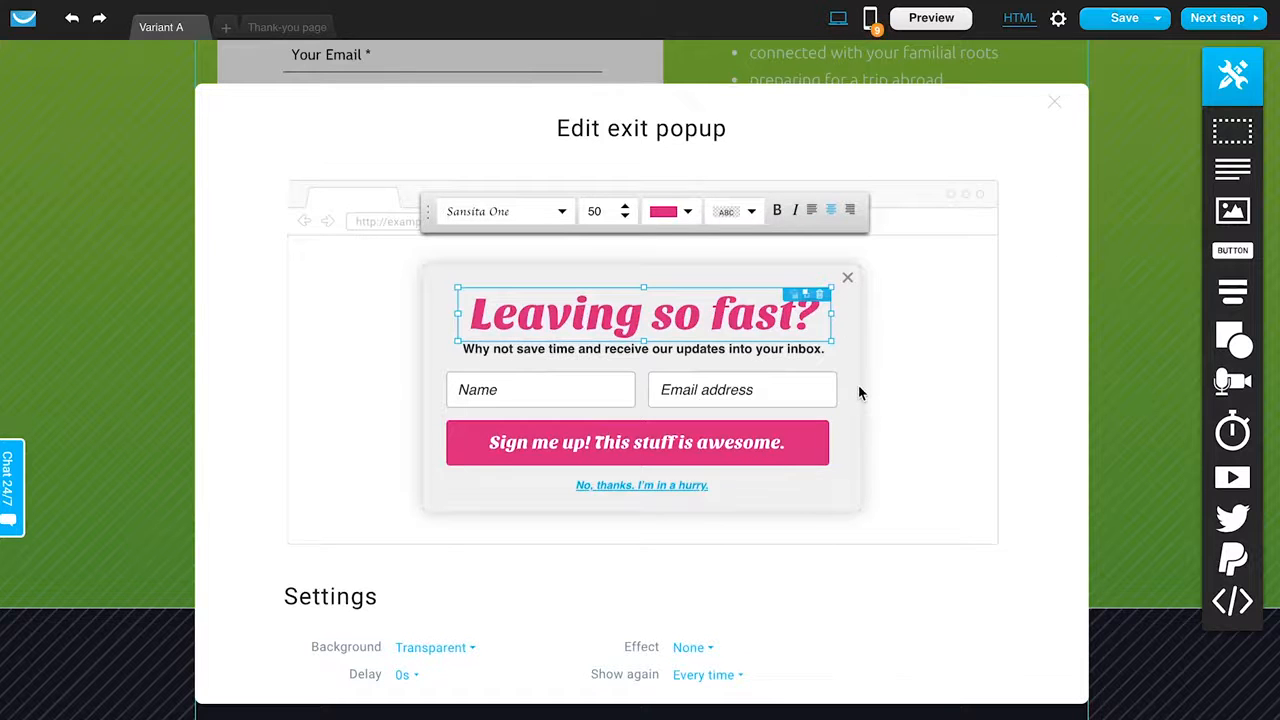
pyautogui.tripleClick(606, 313)
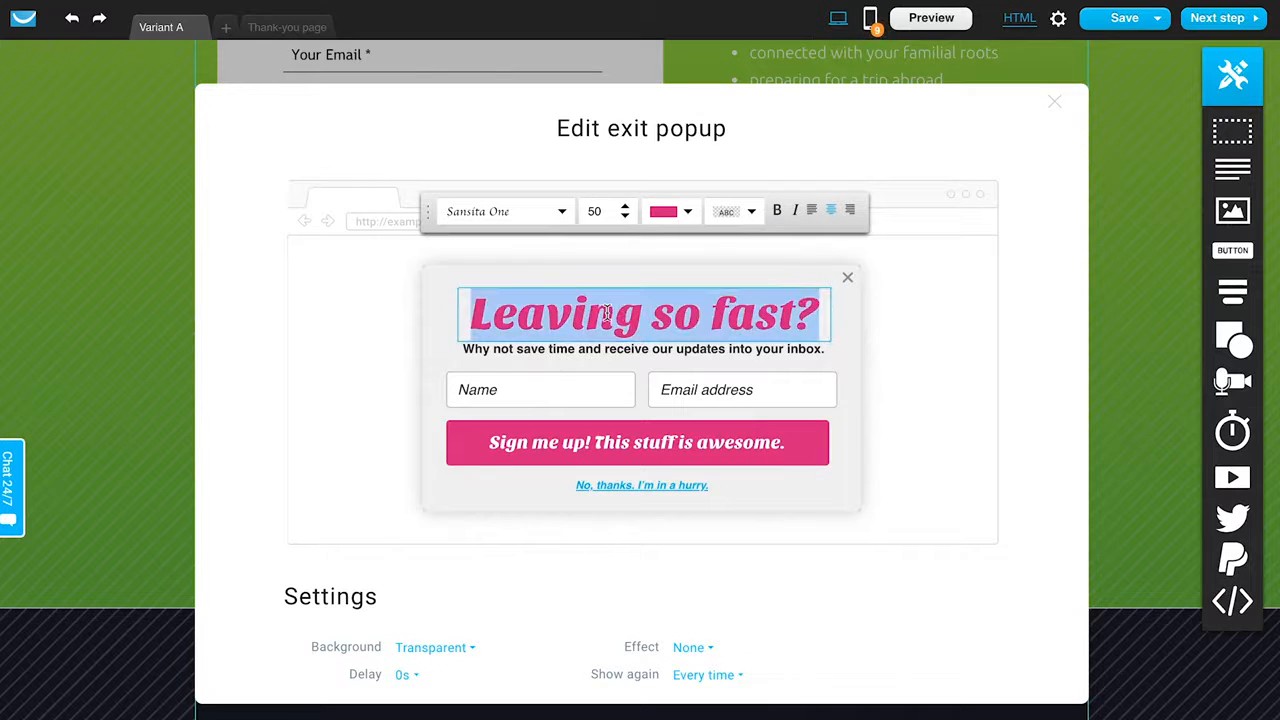
pyautogui.click(569, 395)
pyautogui.click(568, 446)
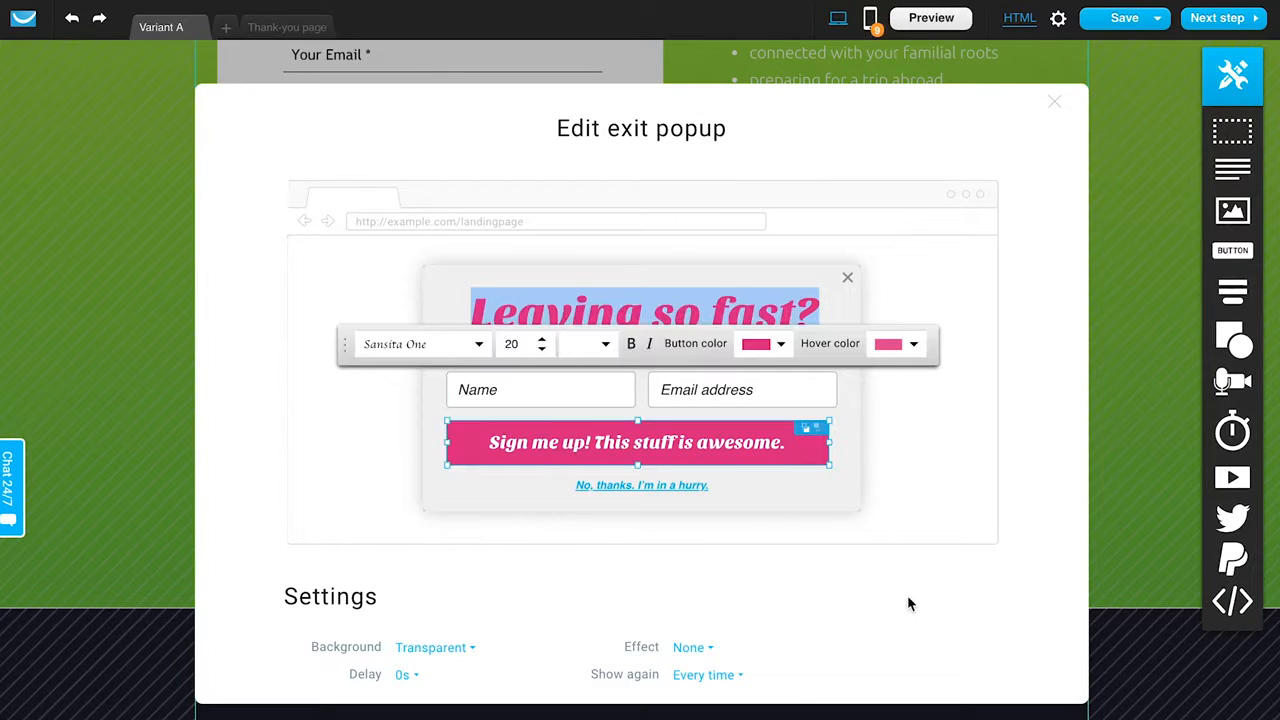
pyautogui.scroll(-2, 908, 600)
pyautogui.scroll(-2, 909, 605)
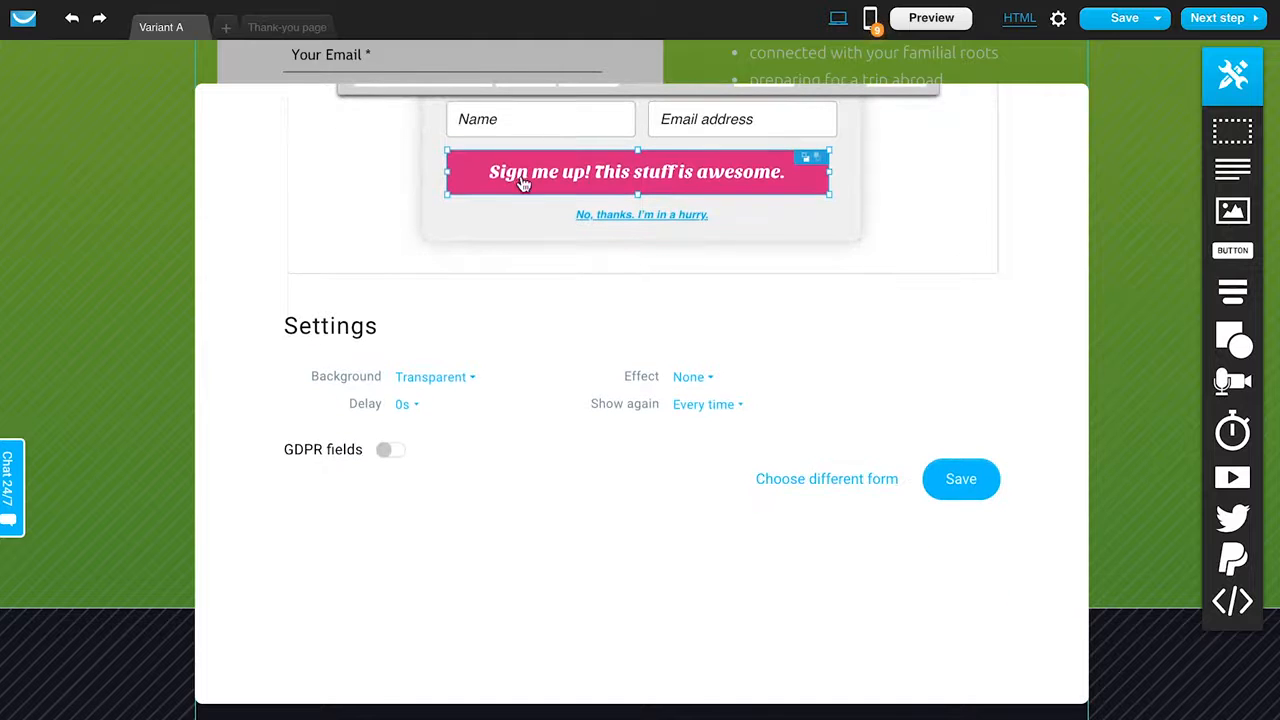
pyautogui.scroll(4, 963, 260)
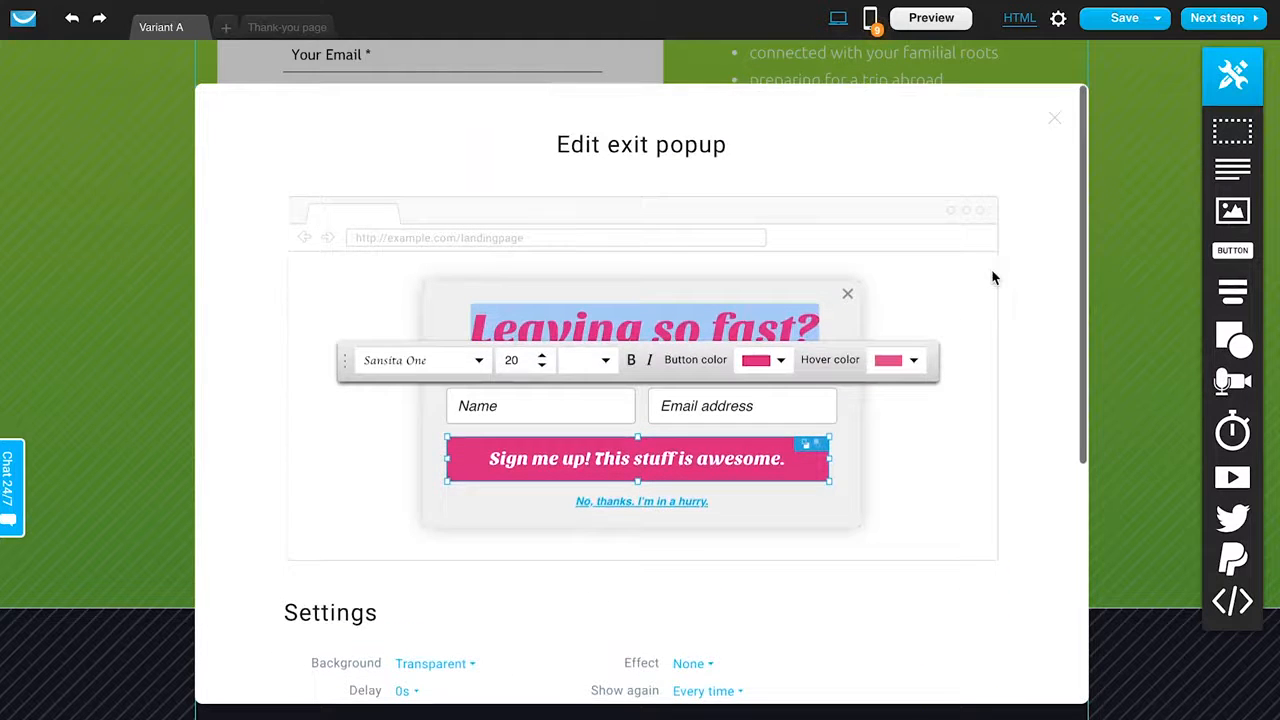
# Close the exit popup editor without saving and delete the popup form placeholder
pyautogui.click(1056, 120)
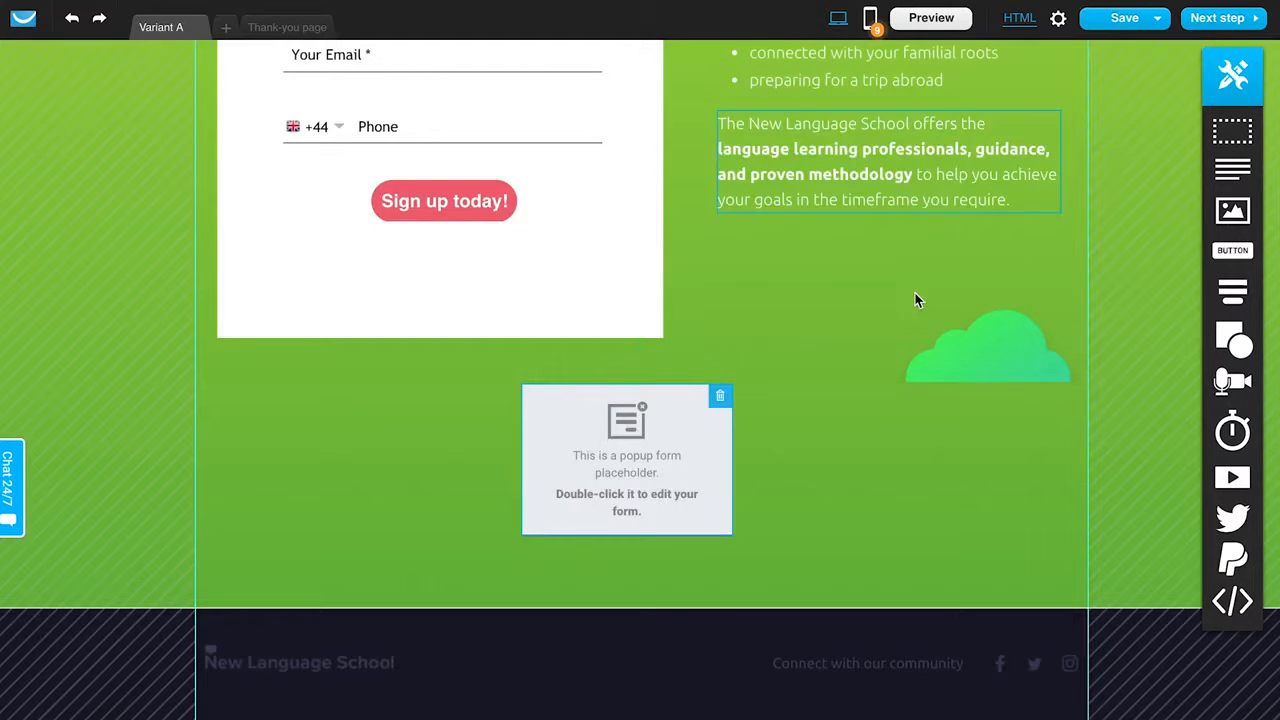
pyautogui.click(723, 398)
# Place a countdown timer below the sign-up form with end time Feb 8, 2019 3:29 PM, and delete the timer
pyautogui.moveTo(1240, 344)
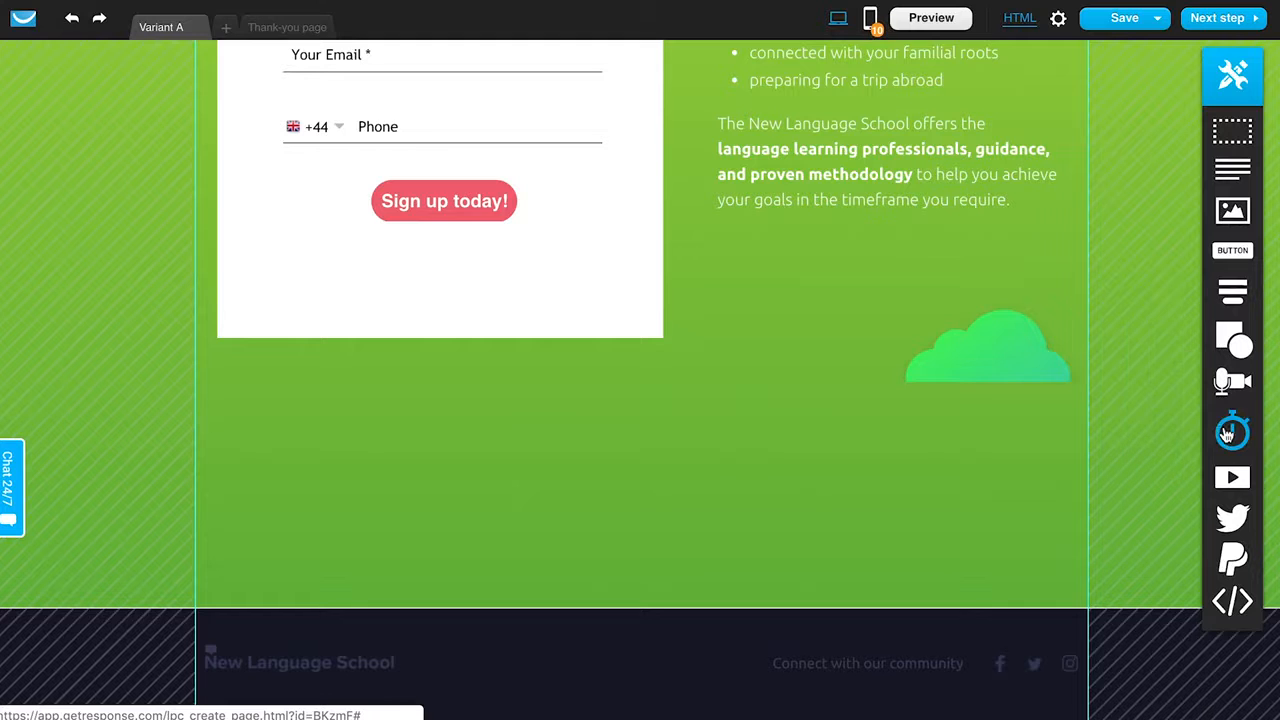
pyautogui.moveTo(1236, 440); pyautogui.dragTo(652, 484)
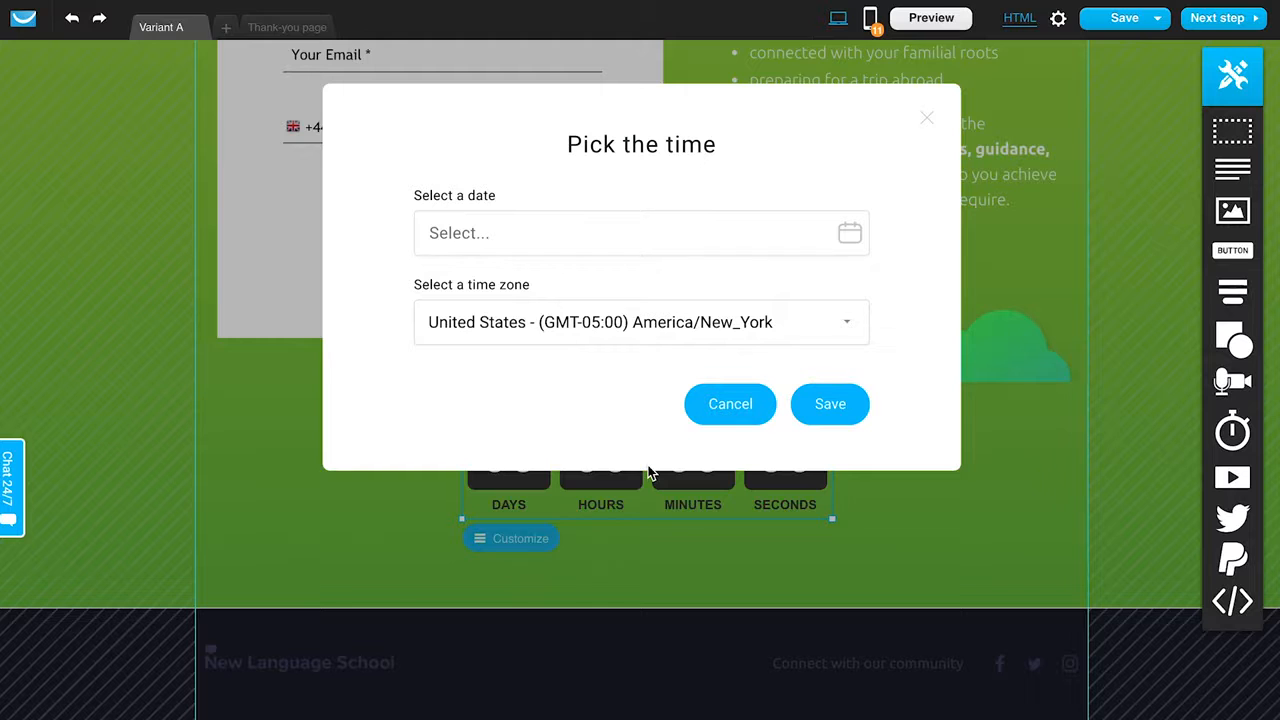
pyautogui.click(703, 224)
pyautogui.click(619, 405)
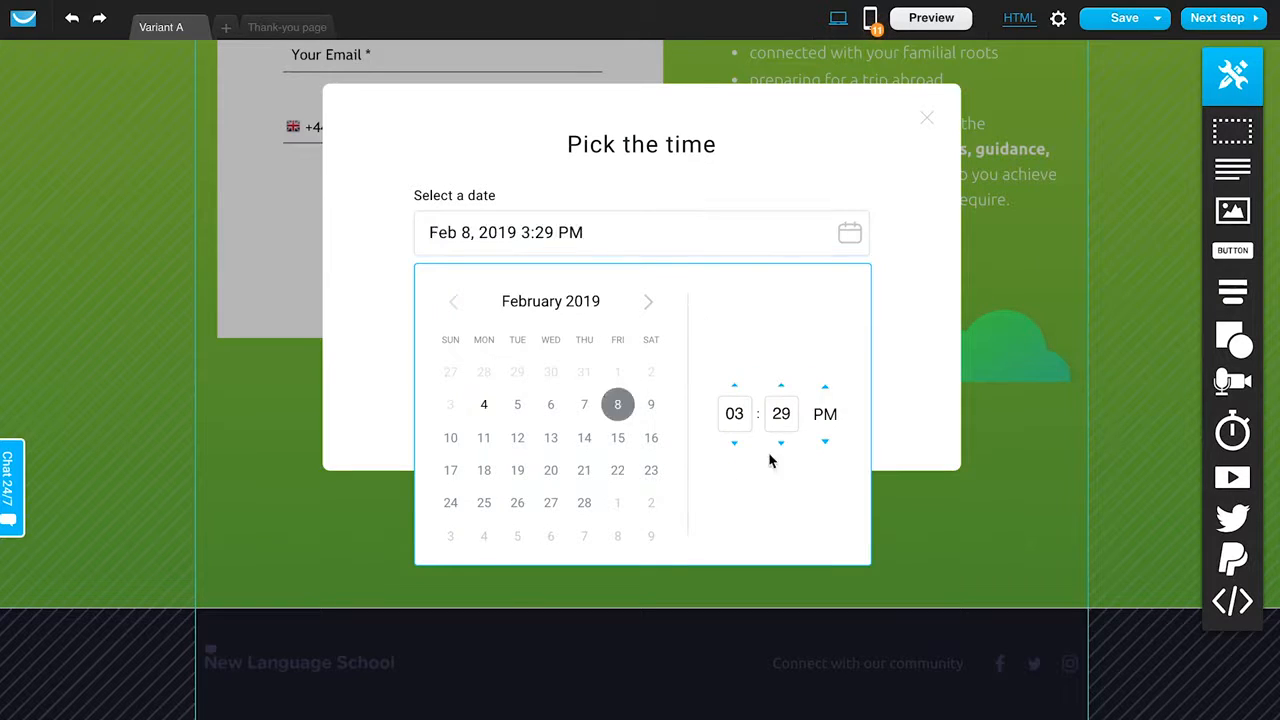
pyautogui.click(780, 188)
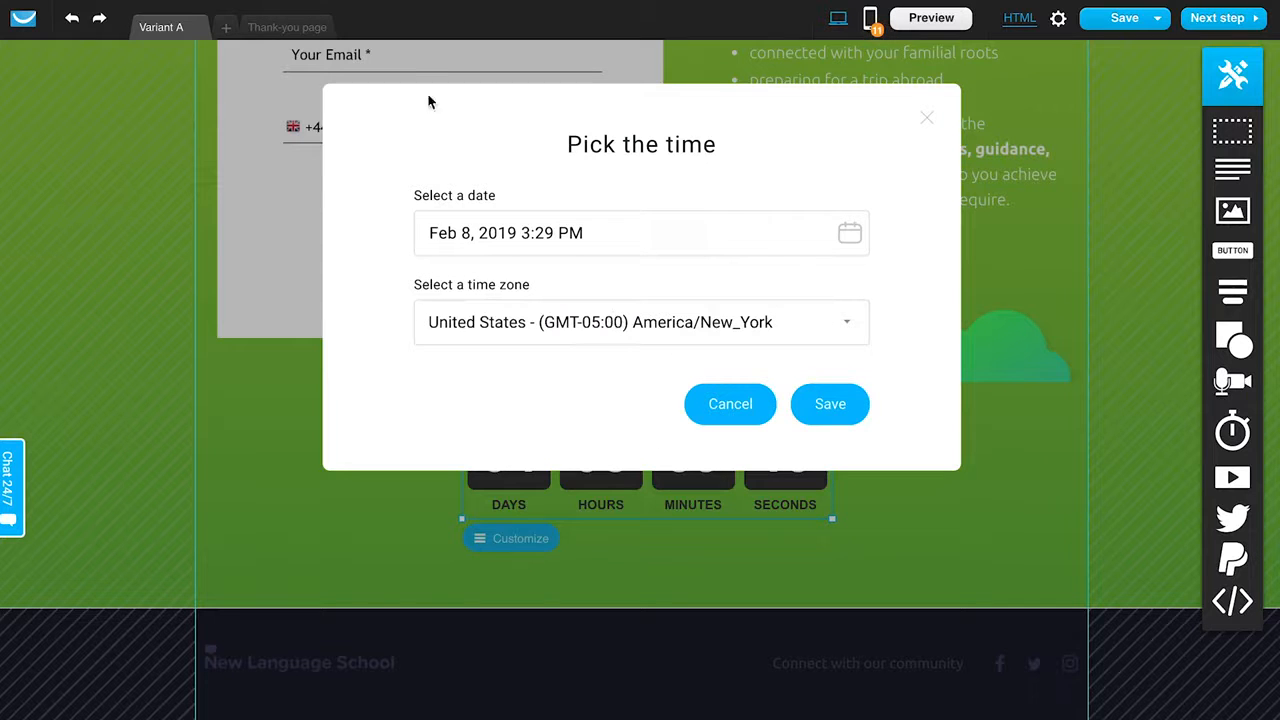
pyautogui.click(820, 403)
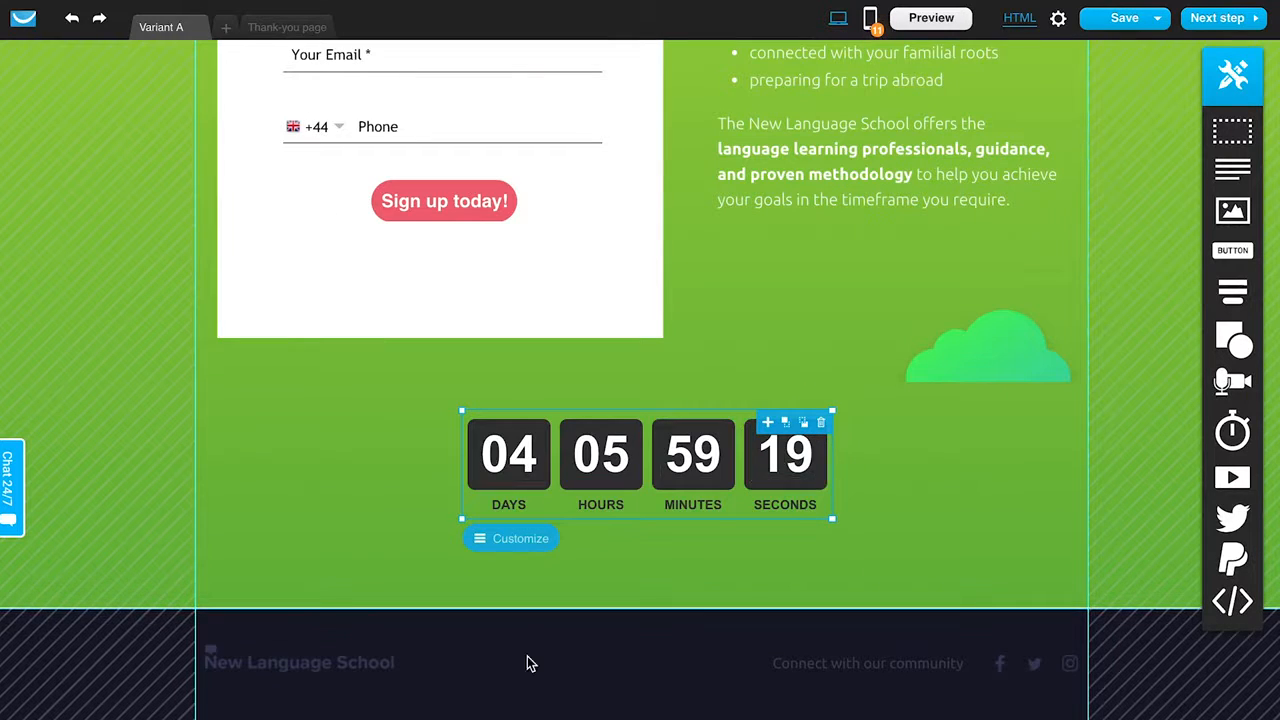
pyautogui.click(824, 425)
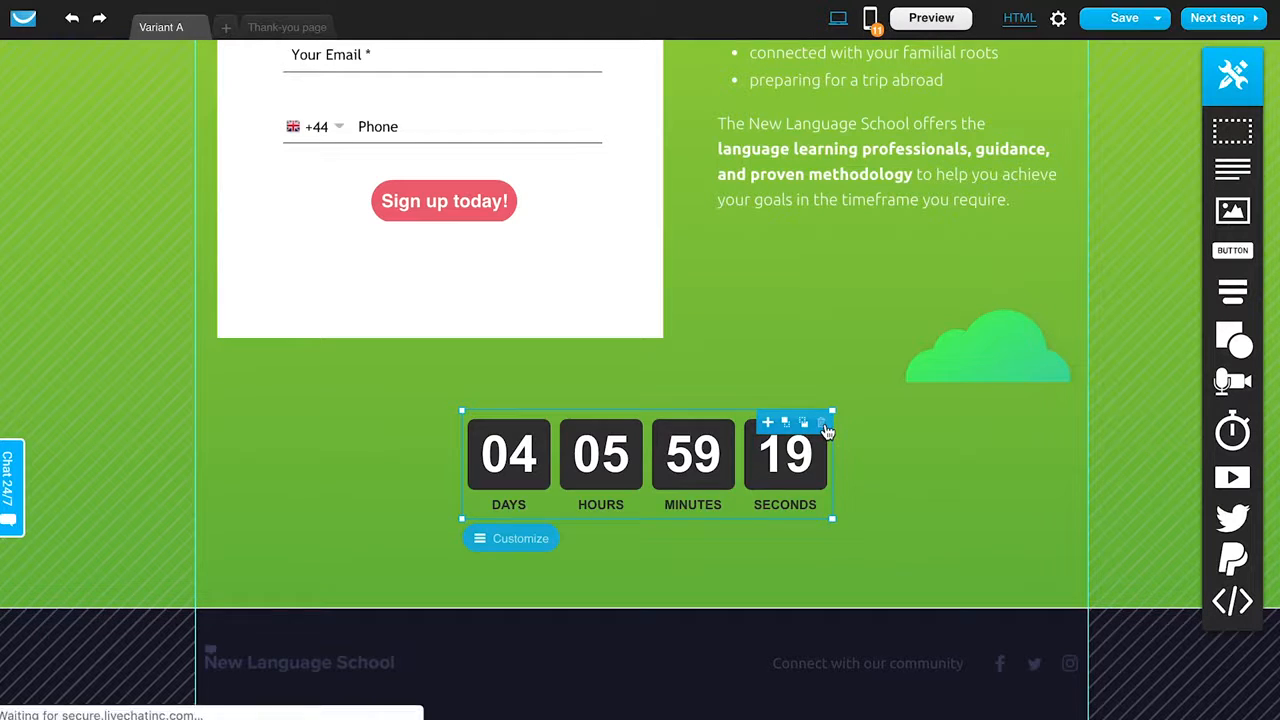
# Place a video below the sign-up form, display its YouTube link settings, and delete the video
pyautogui.moveTo(1232, 480); pyautogui.dragTo(725, 487)
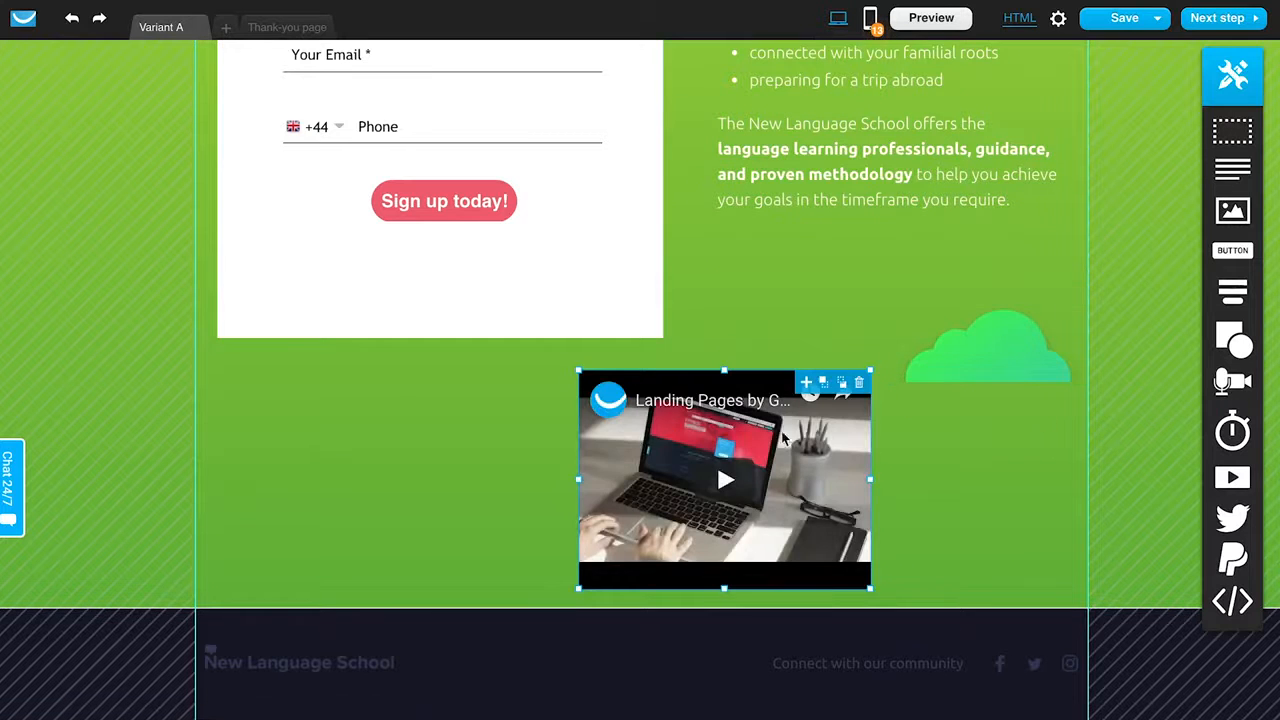
pyautogui.click(834, 452)
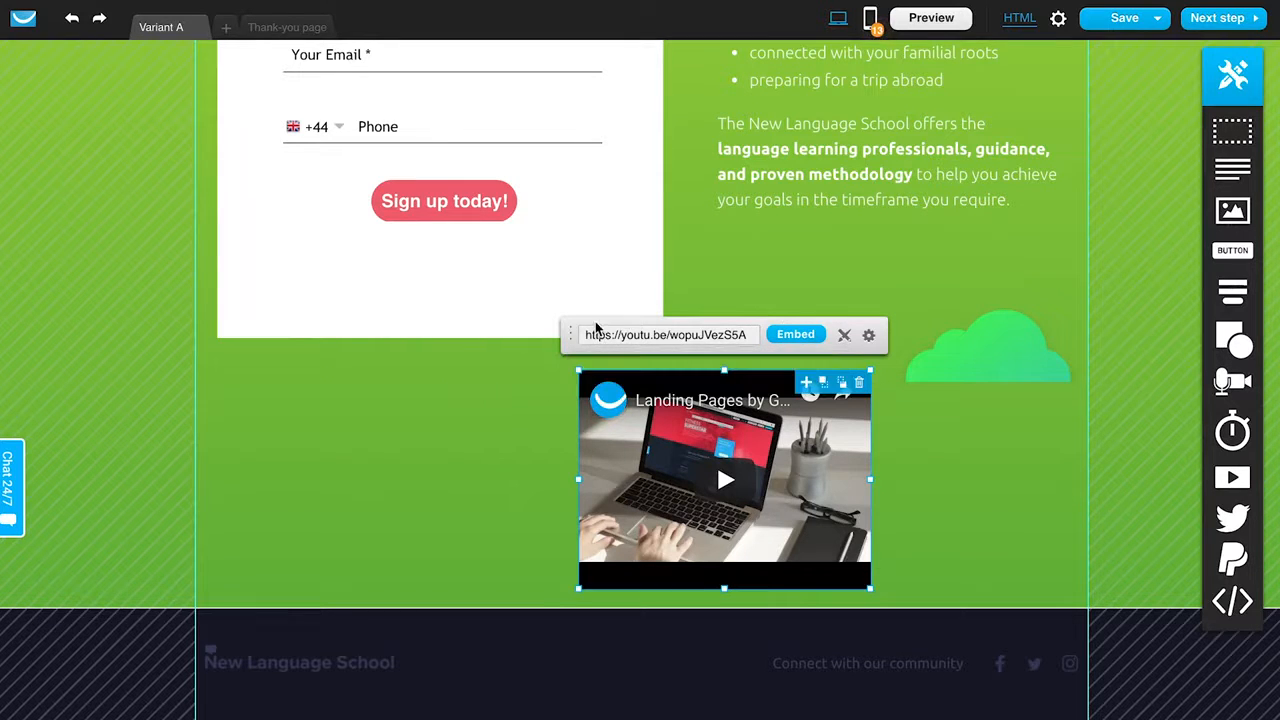
pyautogui.click(859, 384)
# Place a custom code block below the sign-up form, cancel entering any code, and delete the placeholder
pyautogui.moveTo(1248, 522)
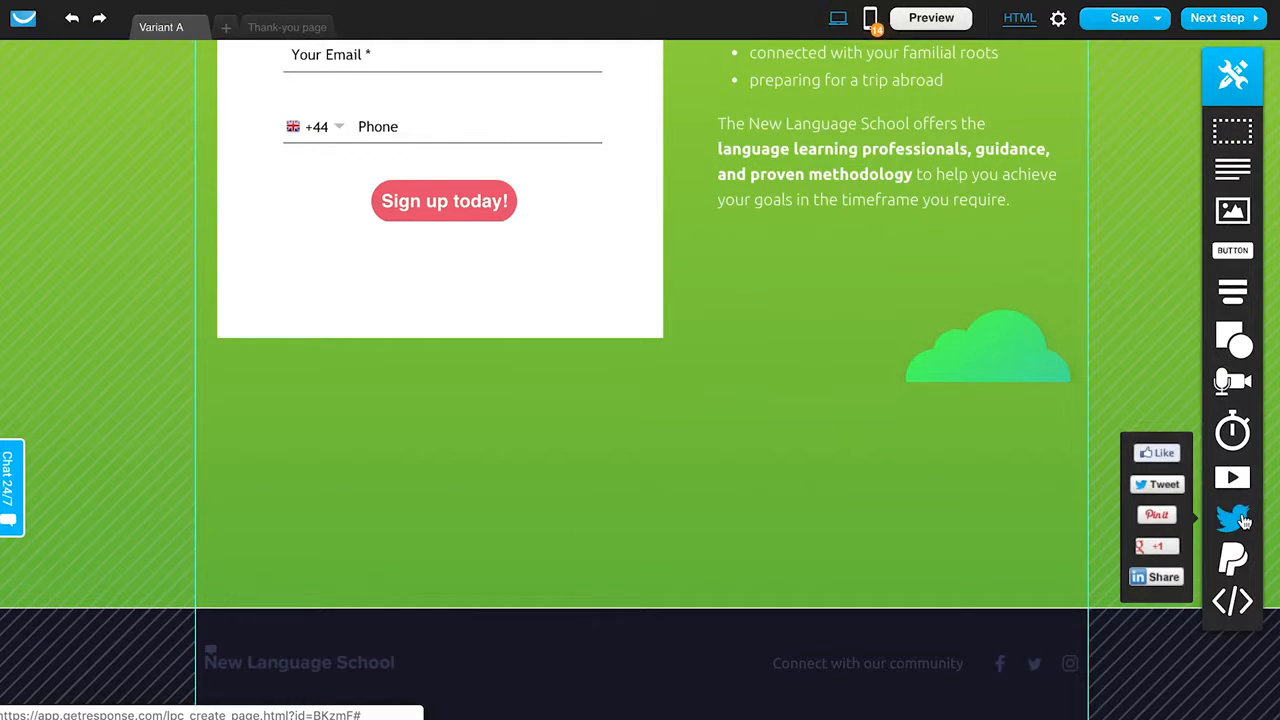
pyautogui.moveTo(1241, 560)
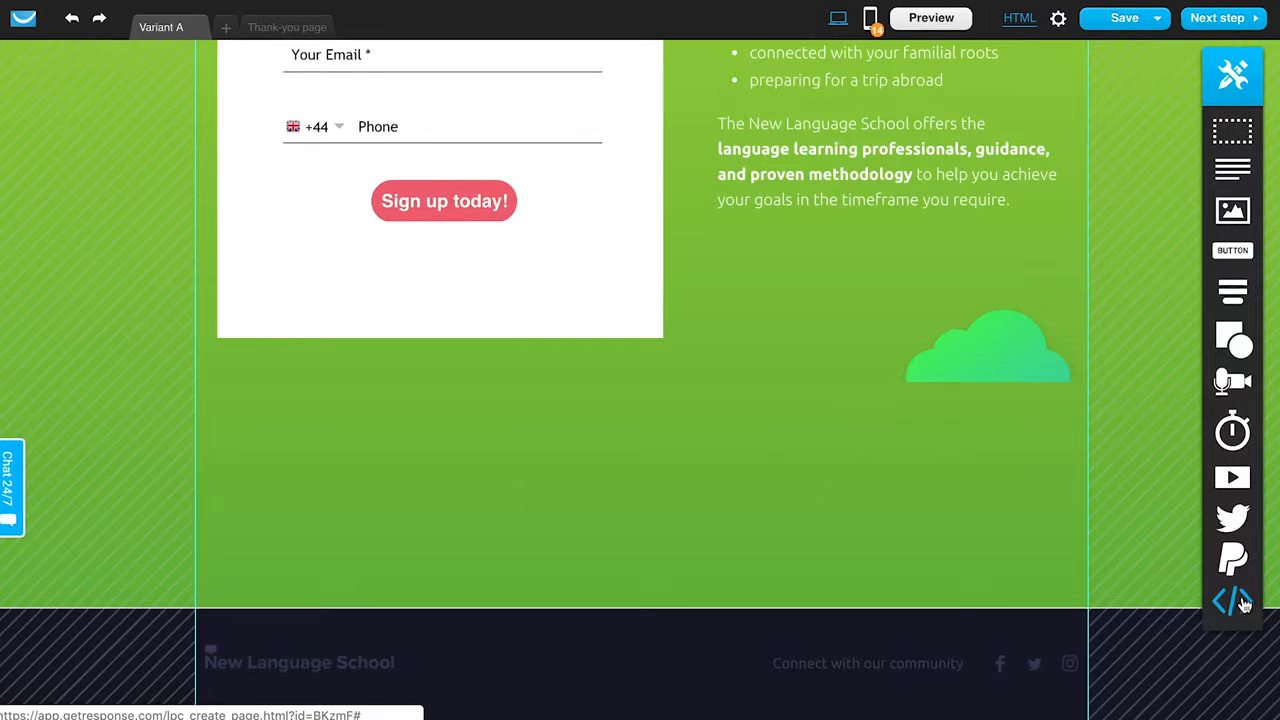
pyautogui.moveTo(1241, 603); pyautogui.dragTo(681, 458)
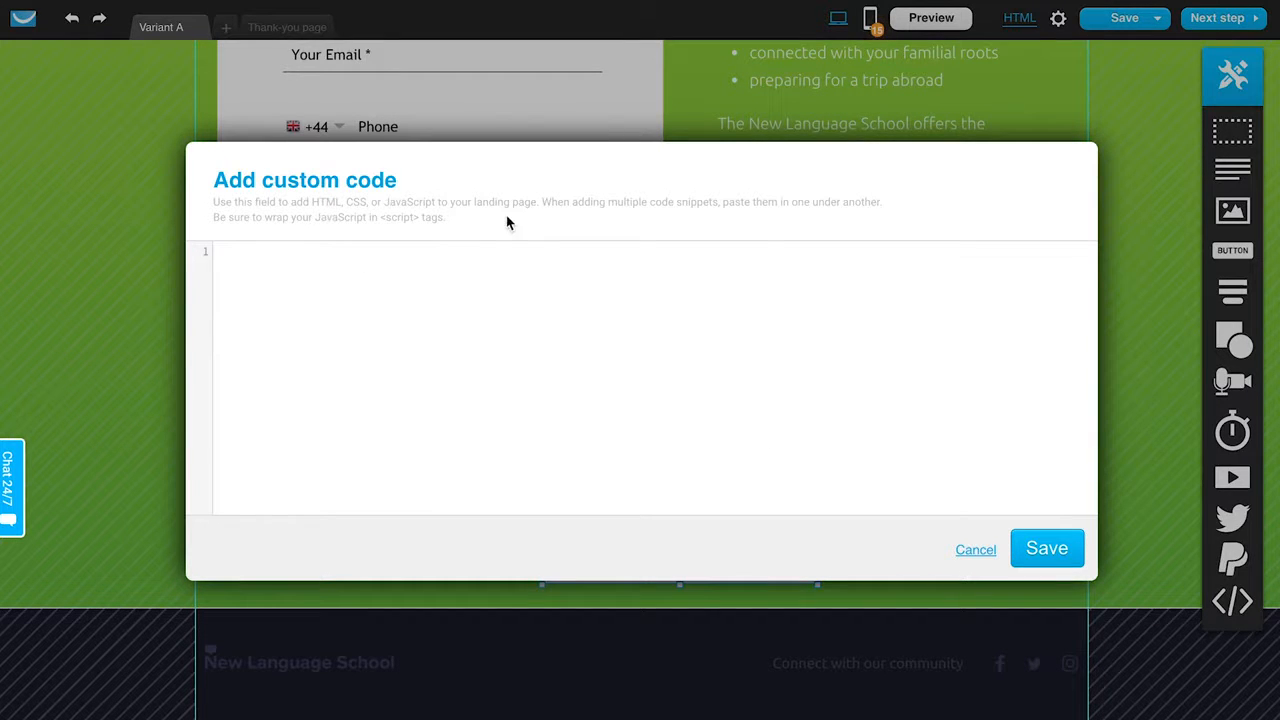
pyautogui.click(976, 550)
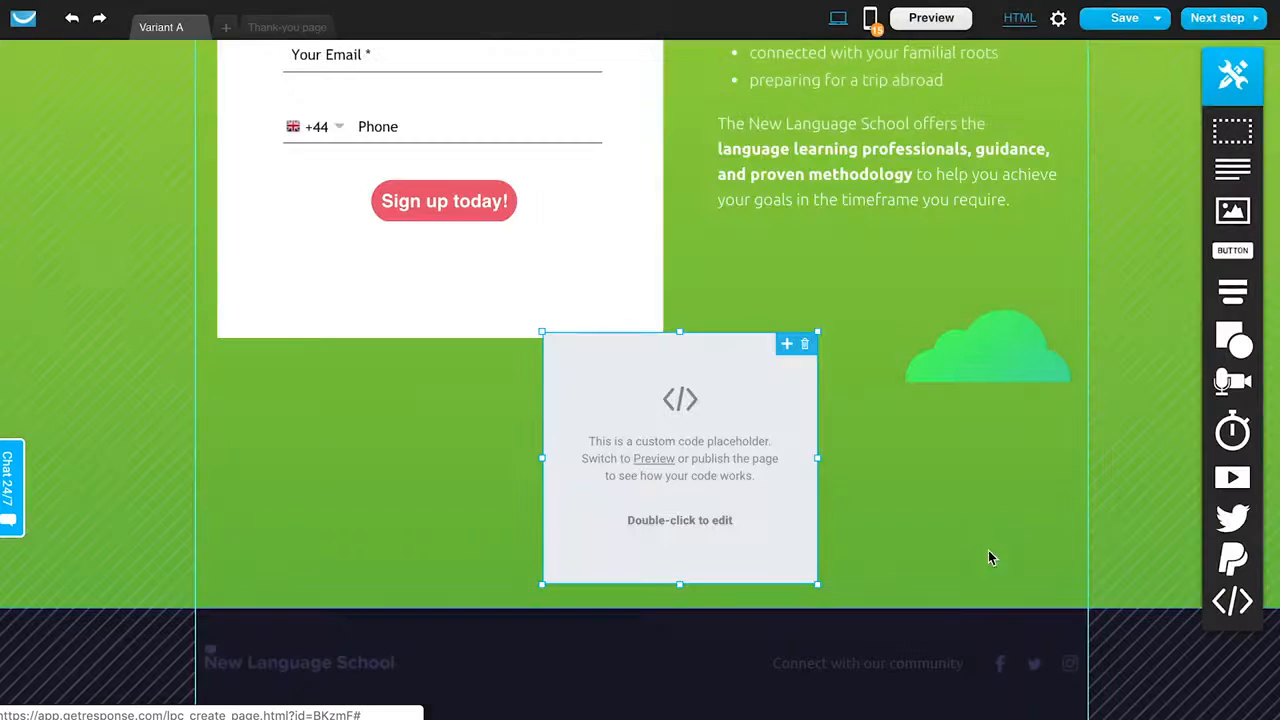
pyautogui.click(804, 346)
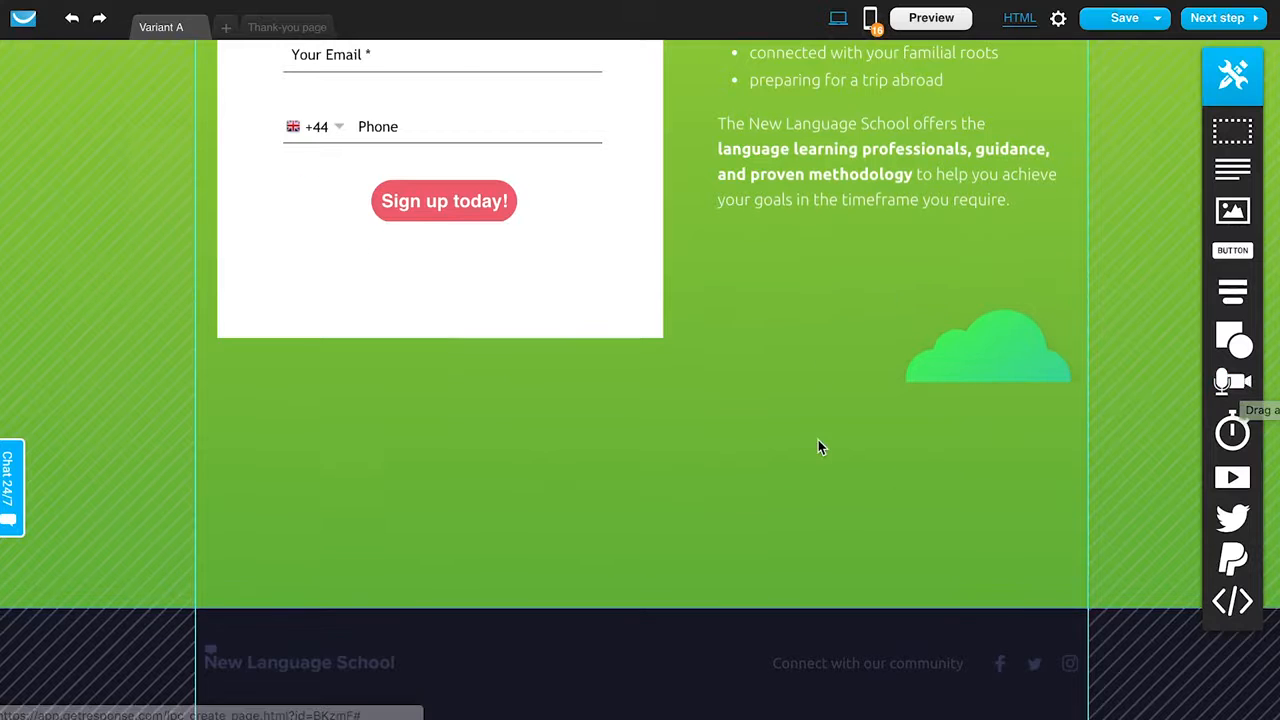
# Delete the "Start your language journey today!" sign-up form from the green section
pyautogui.scroll(5, 818, 440)
pyautogui.click(647, 90)
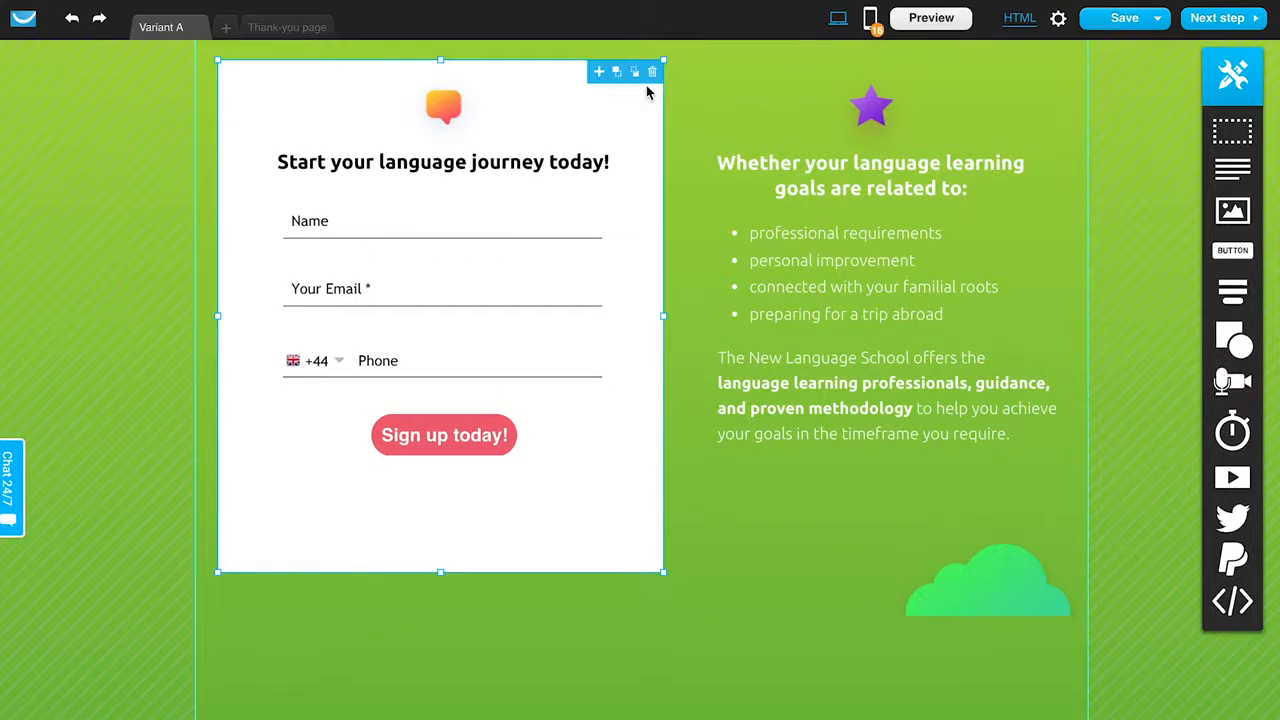
pyautogui.click(655, 76)
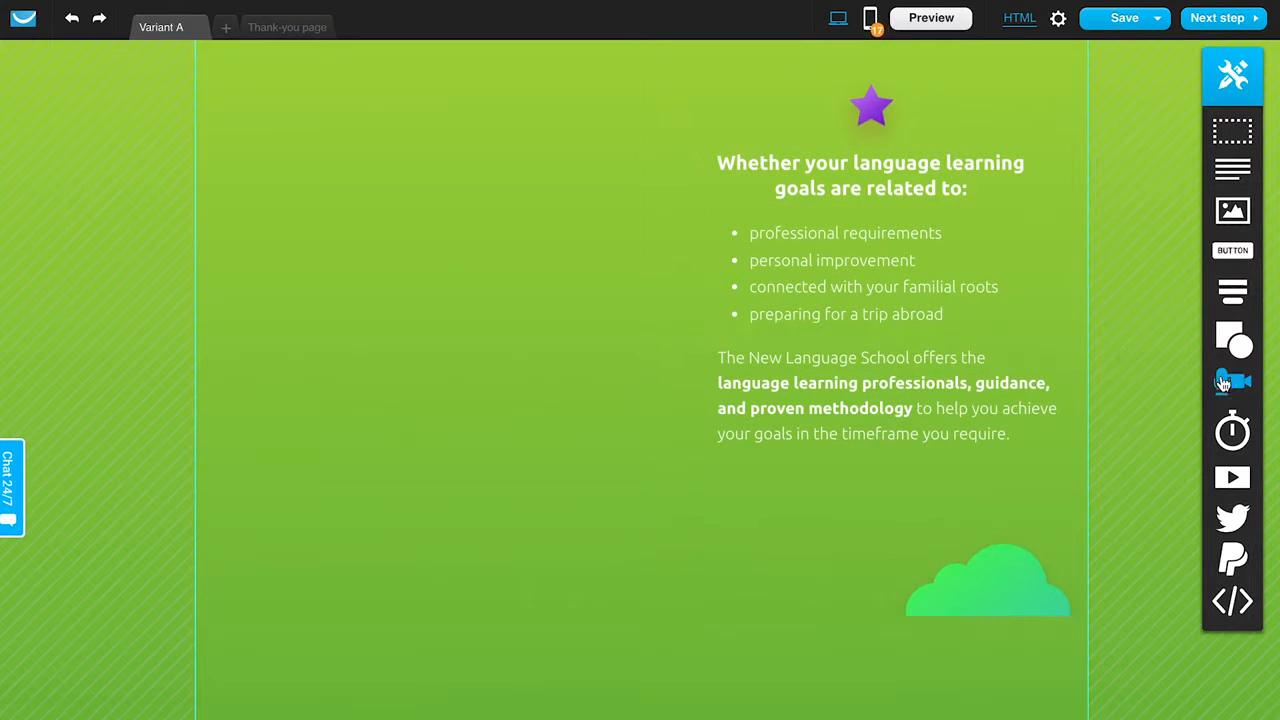
# Place a webinar registration form where the sign-up form was, dismiss the webinar promotion, and inspect the form's heading
pyautogui.moveTo(1232, 381); pyautogui.dragTo(502, 254)
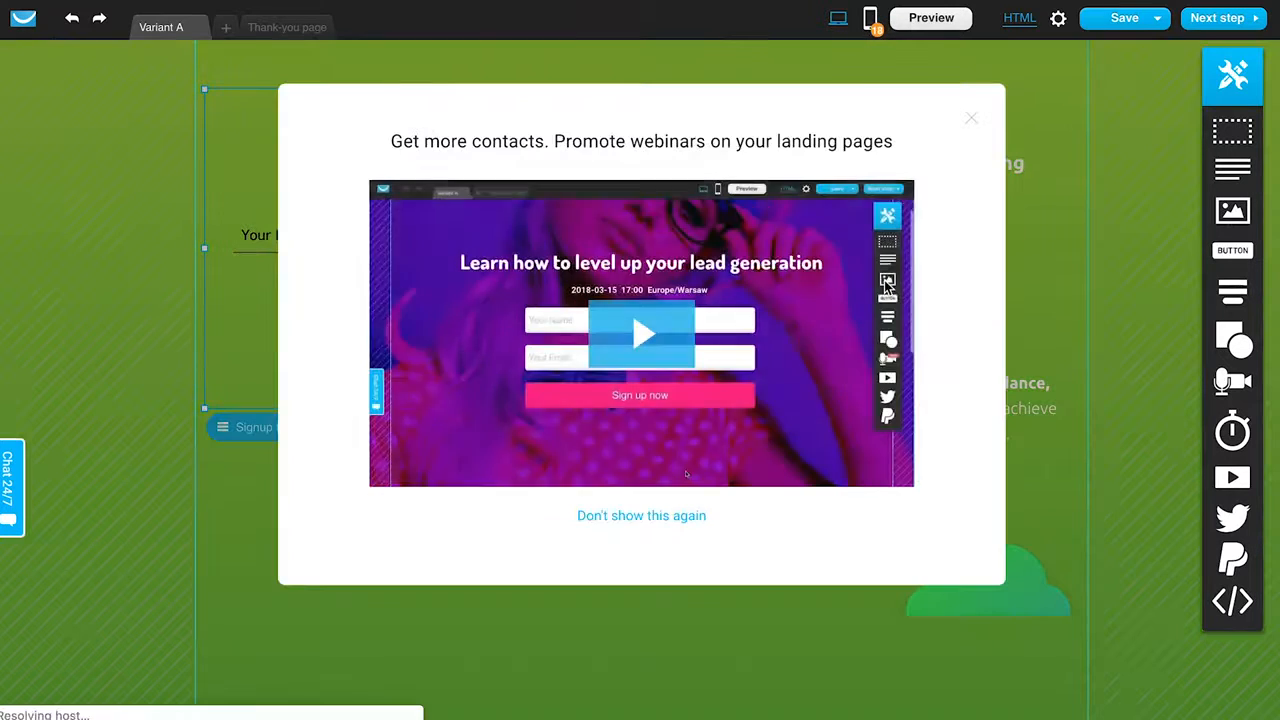
pyautogui.click(971, 120)
pyautogui.click(498, 140)
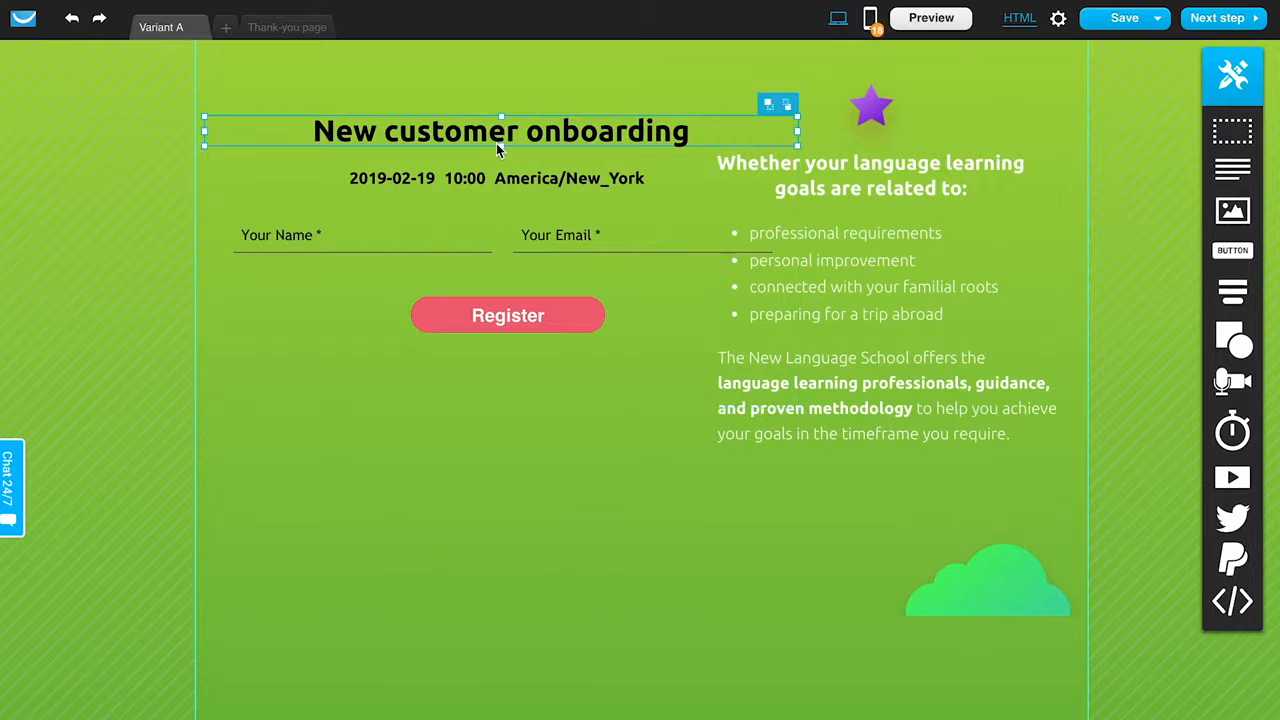
pyautogui.click(498, 148)
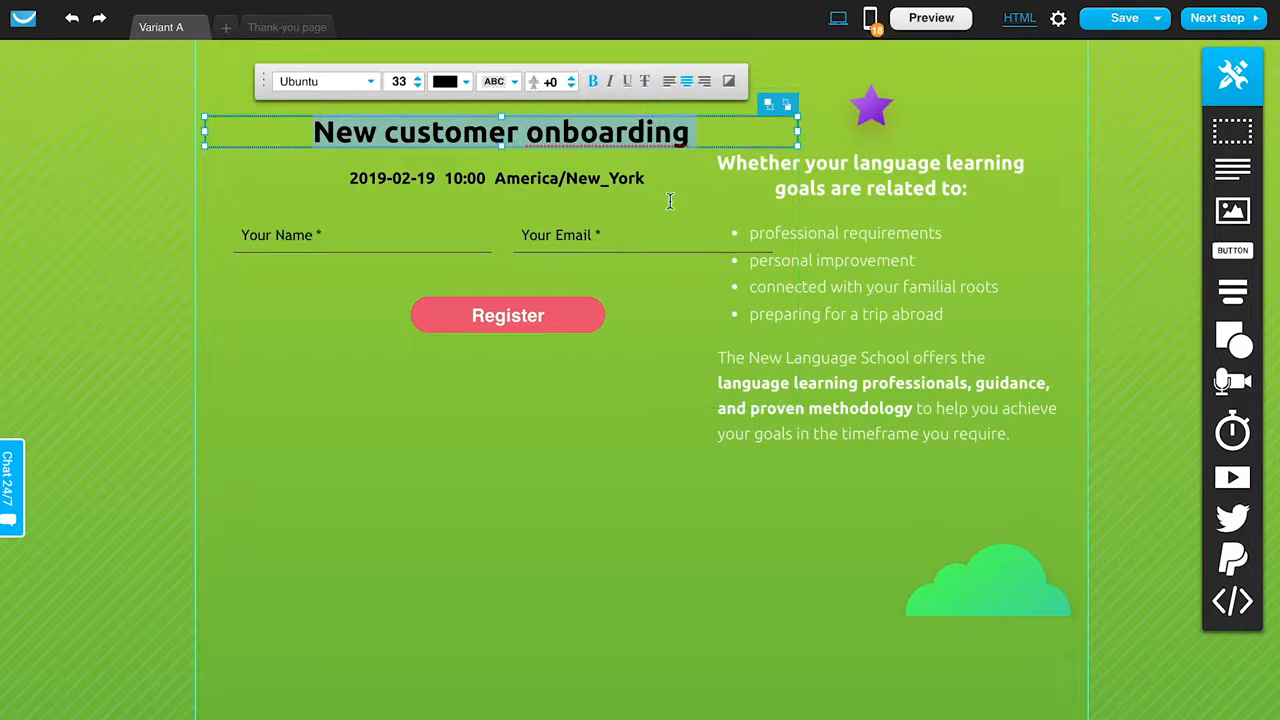
pyautogui.click(487, 557)
pyautogui.click(720, 188)
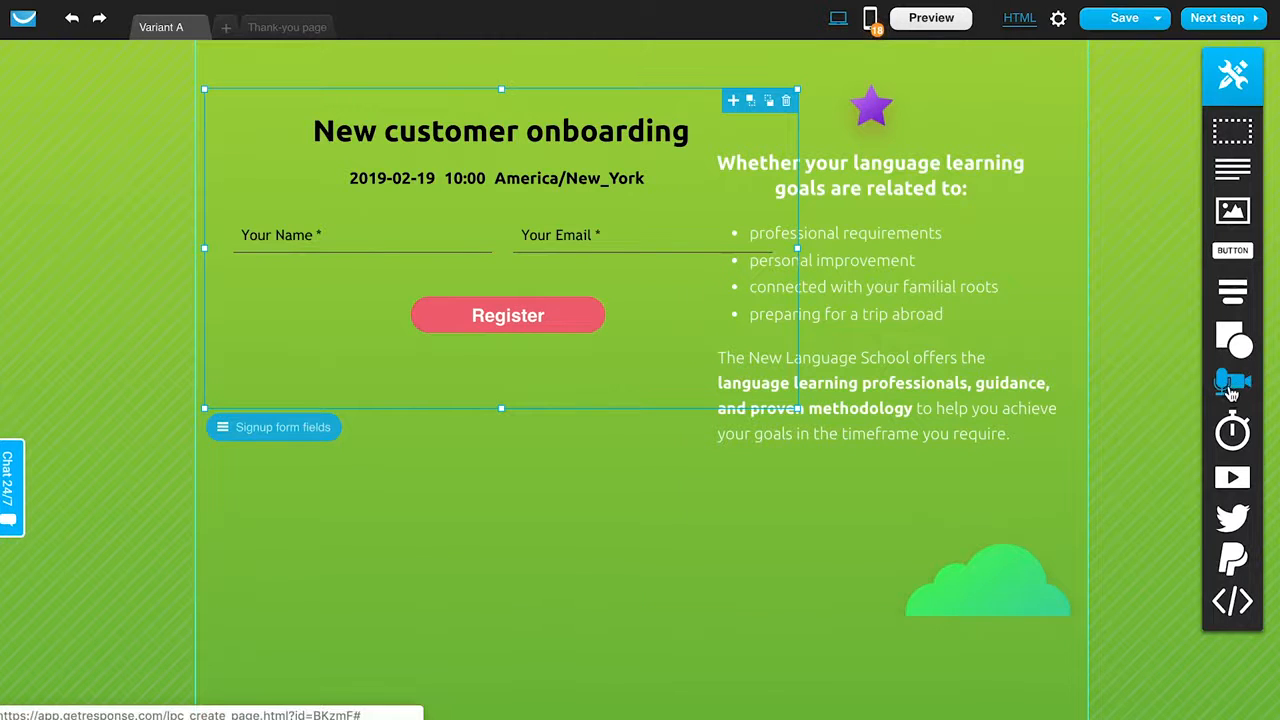
# Select the "New customer onboarding" heading text again and delete the whole webinar form
pyautogui.click(530, 144)
pyautogui.click(530, 144)
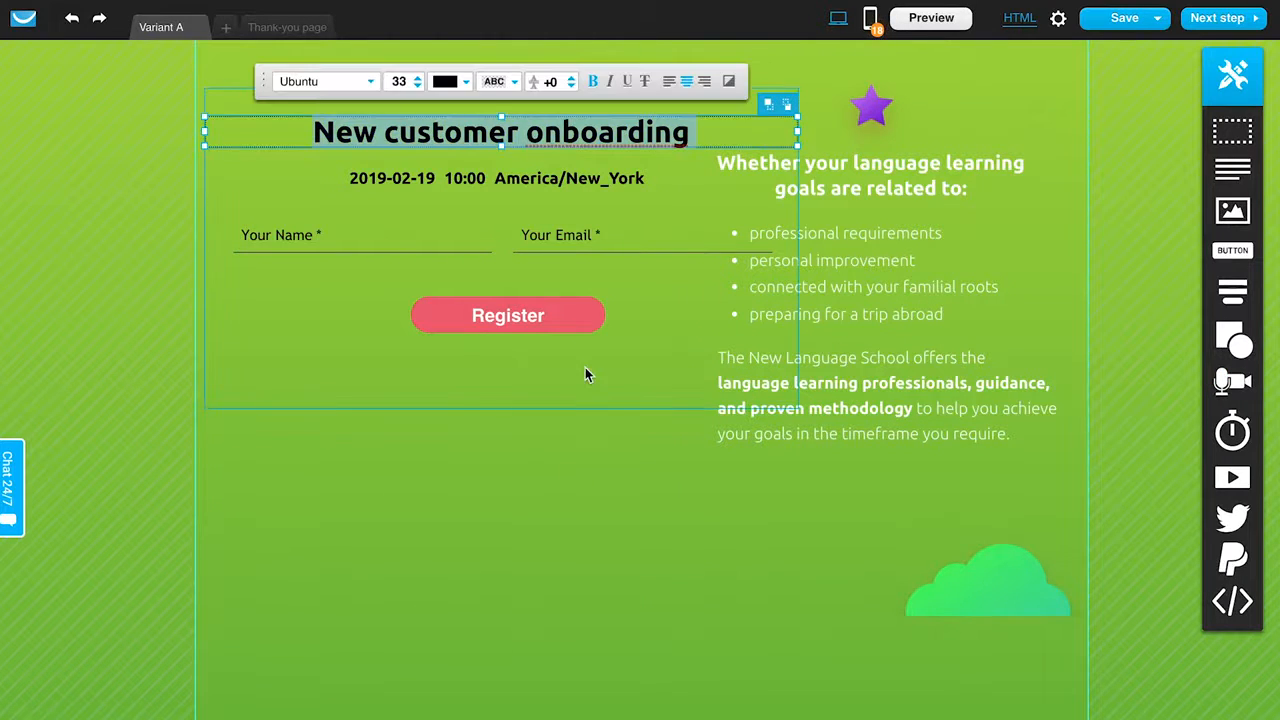
pyautogui.click(586, 370)
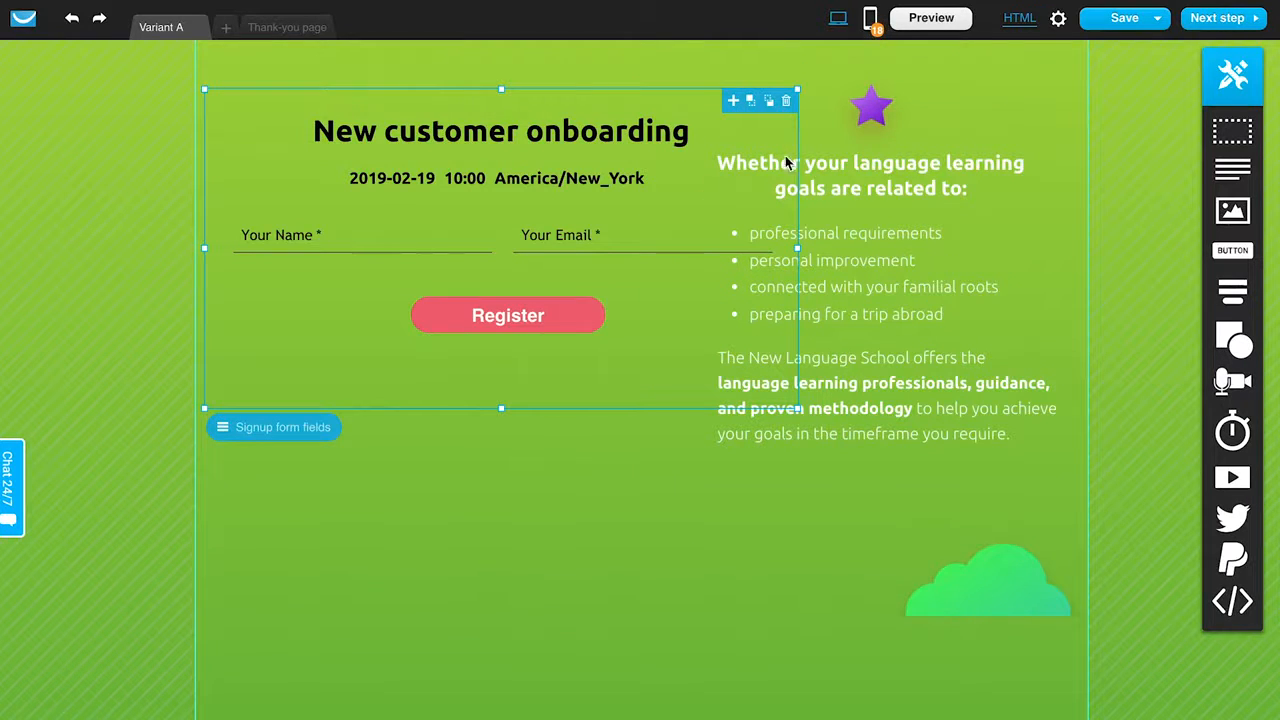
pyautogui.click(786, 101)
# Place a static form in the empty area beside the language learning goals
pyautogui.moveTo(1233, 290)
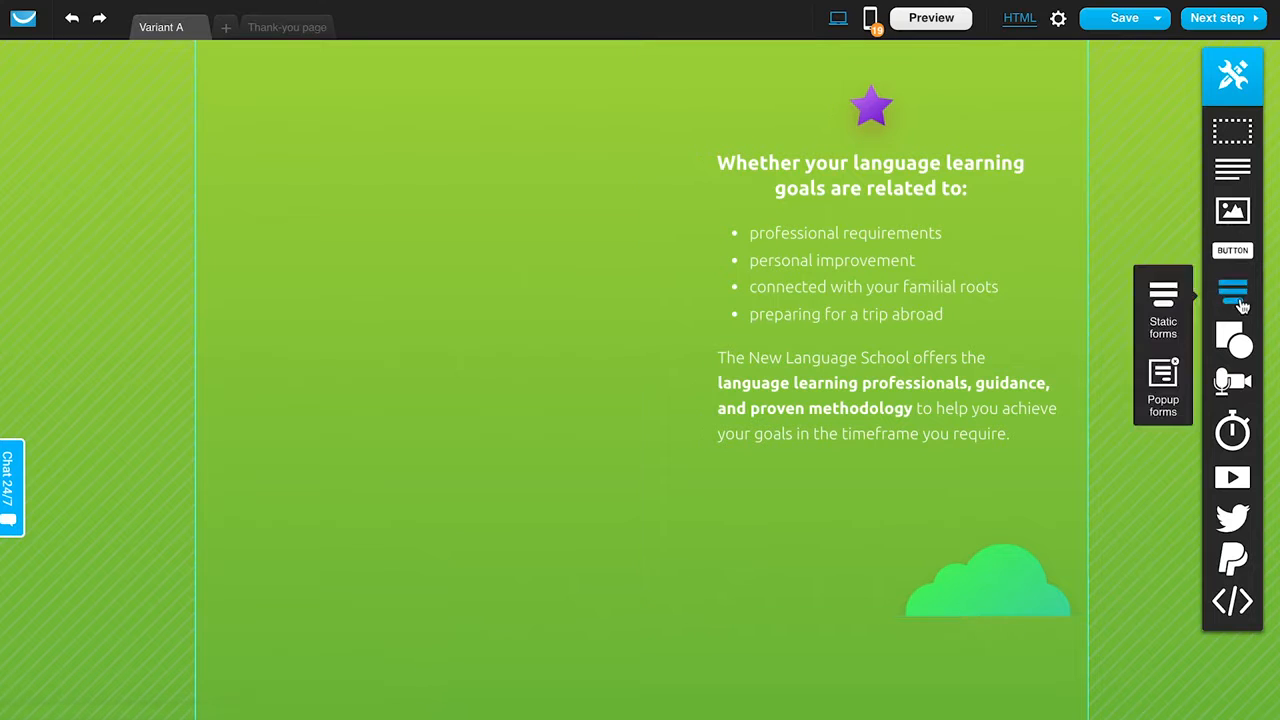
pyautogui.moveTo(1160, 288); pyautogui.dragTo(478, 220)
pyautogui.click(580, 465)
# Continue to the landing page settings without generating a mobile version of the thank-you page
pyautogui.scroll(6, 578, 465)
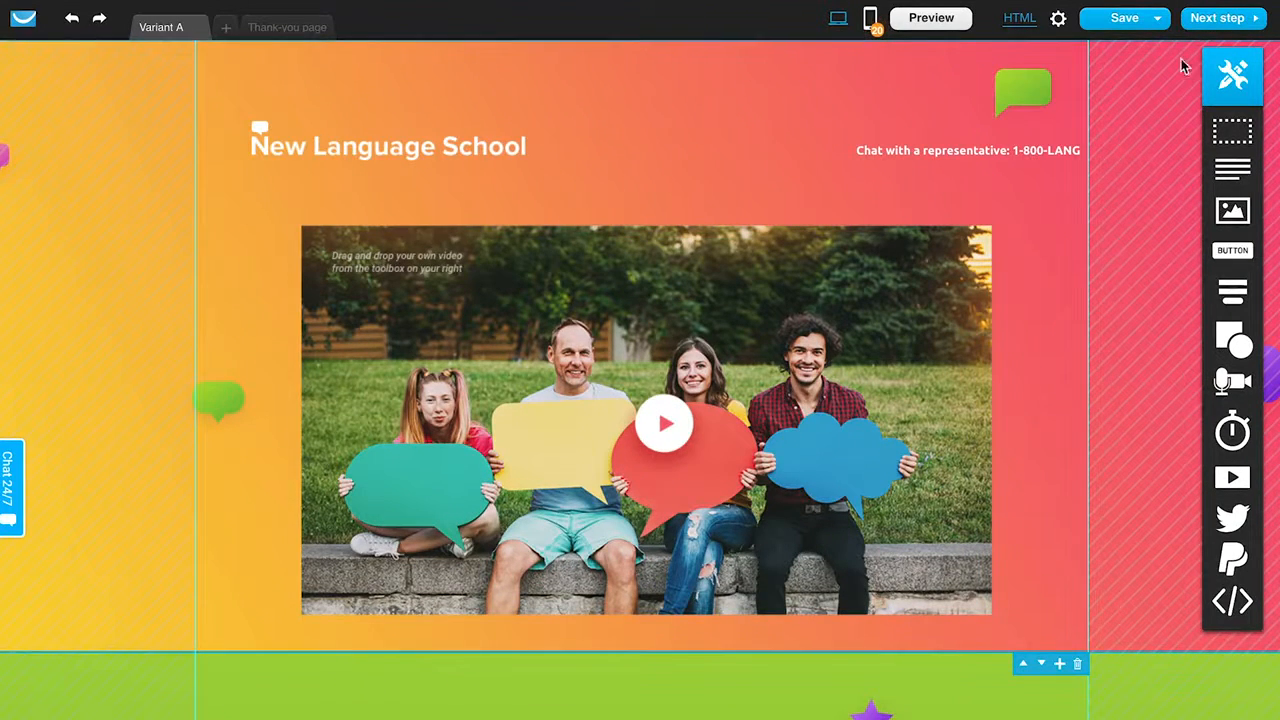
pyautogui.click(1222, 24)
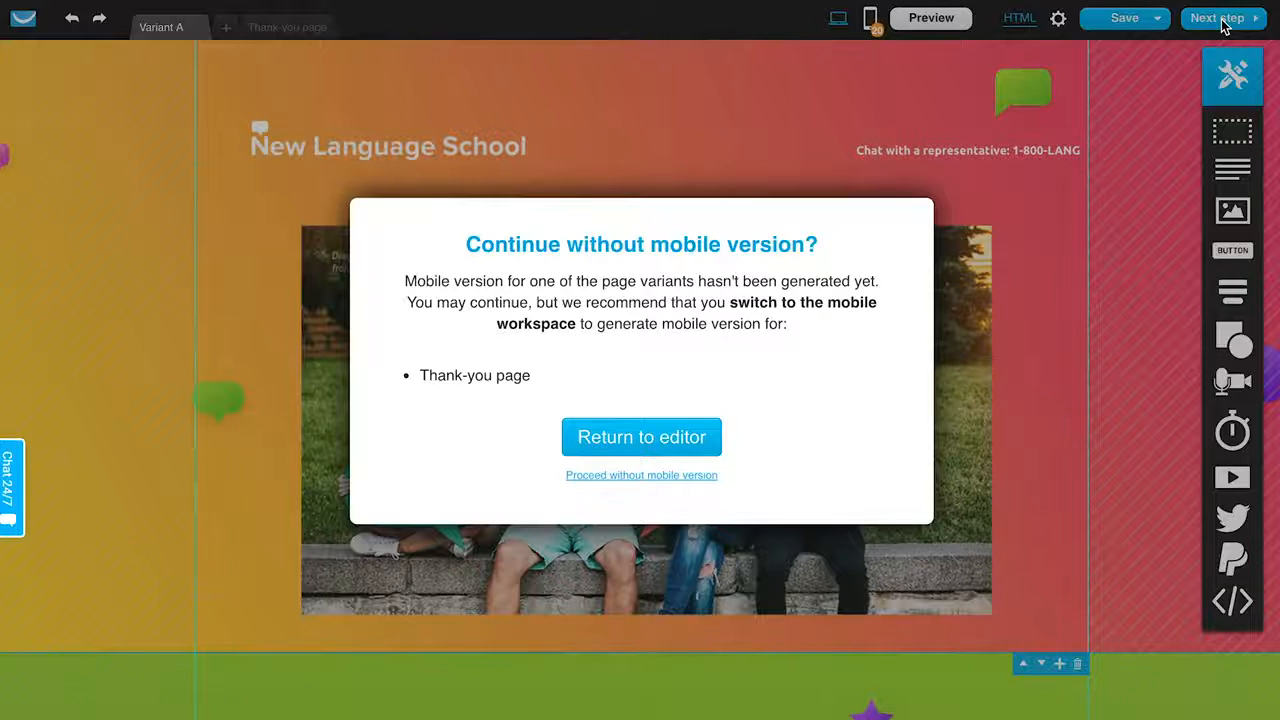
pyautogui.click(702, 481)
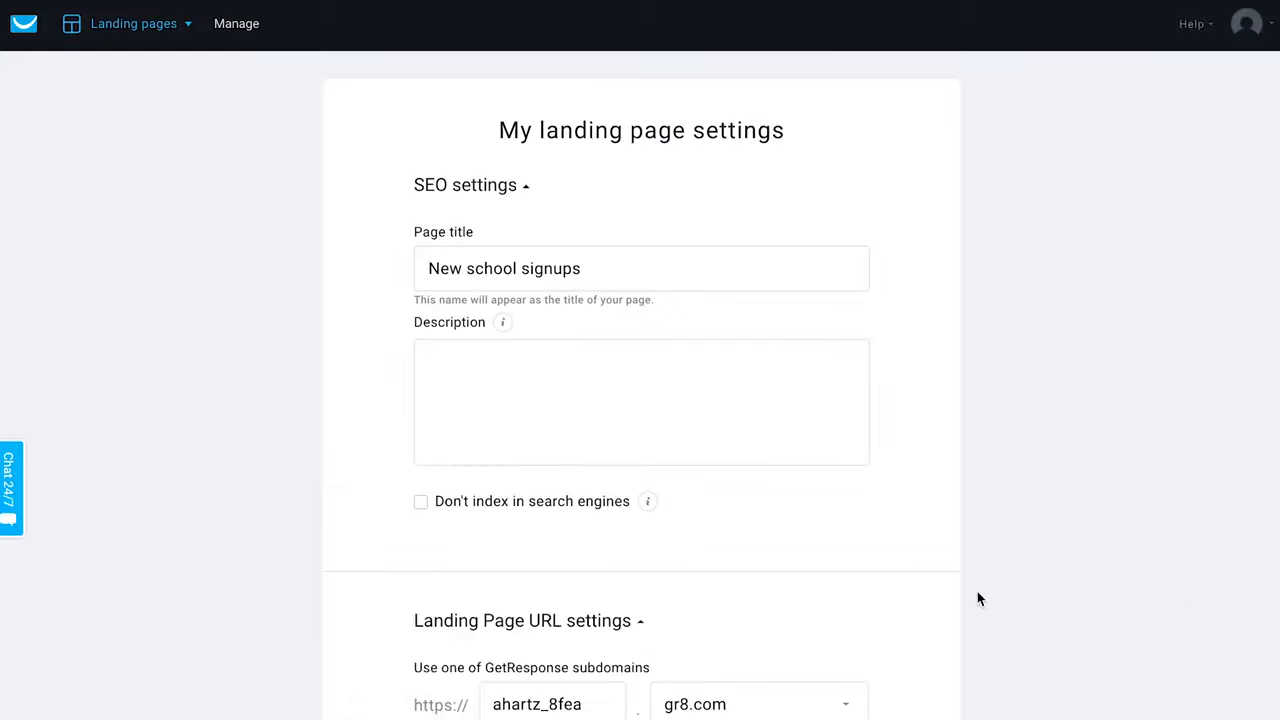
# Enter "Don't miss our summer session!" as the page's SEO description and check the description's help note
pyautogui.scroll(-2, 978, 536)
pyautogui.scroll(1, 963, 460)
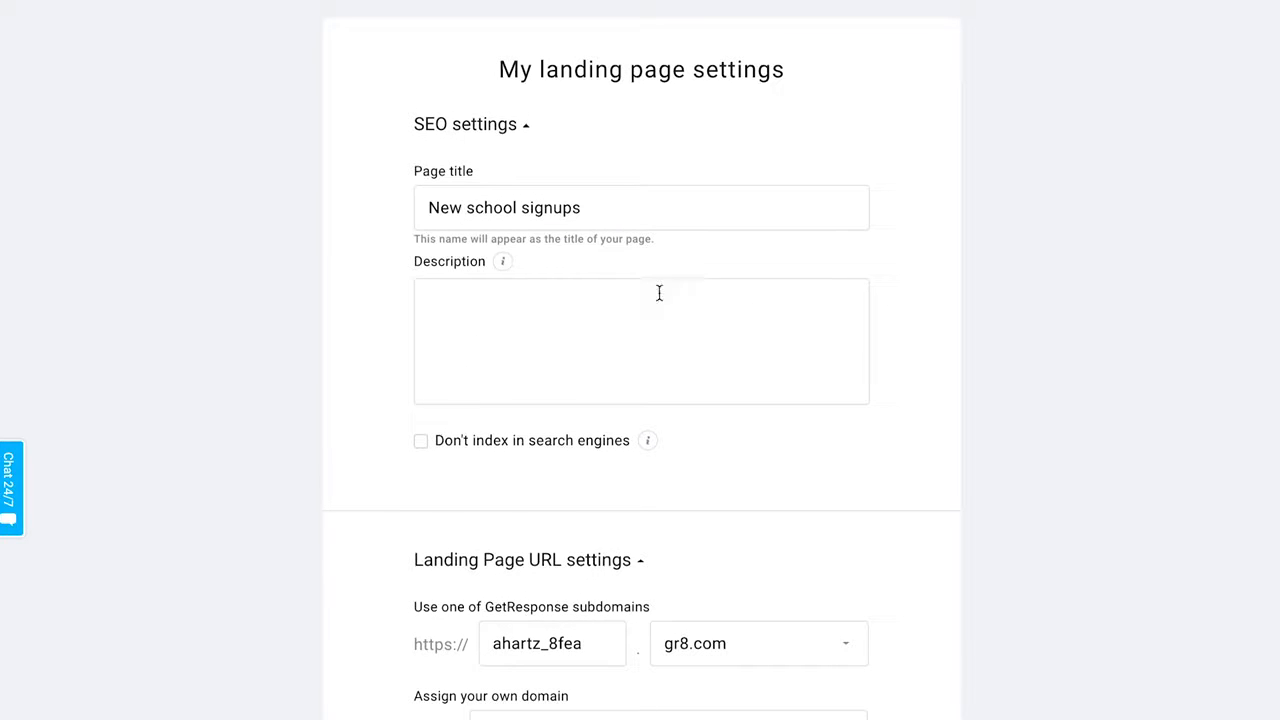
pyautogui.click(479, 351)
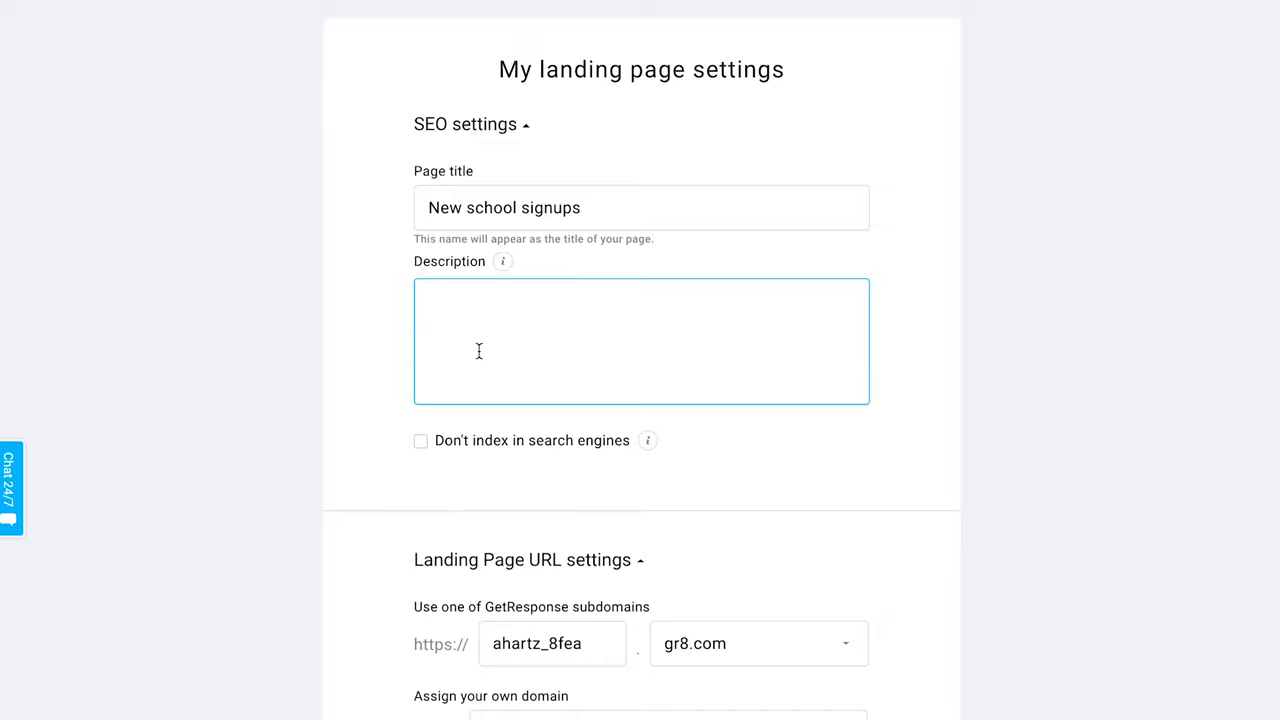
pyautogui.write("Don't miss our summer session!")
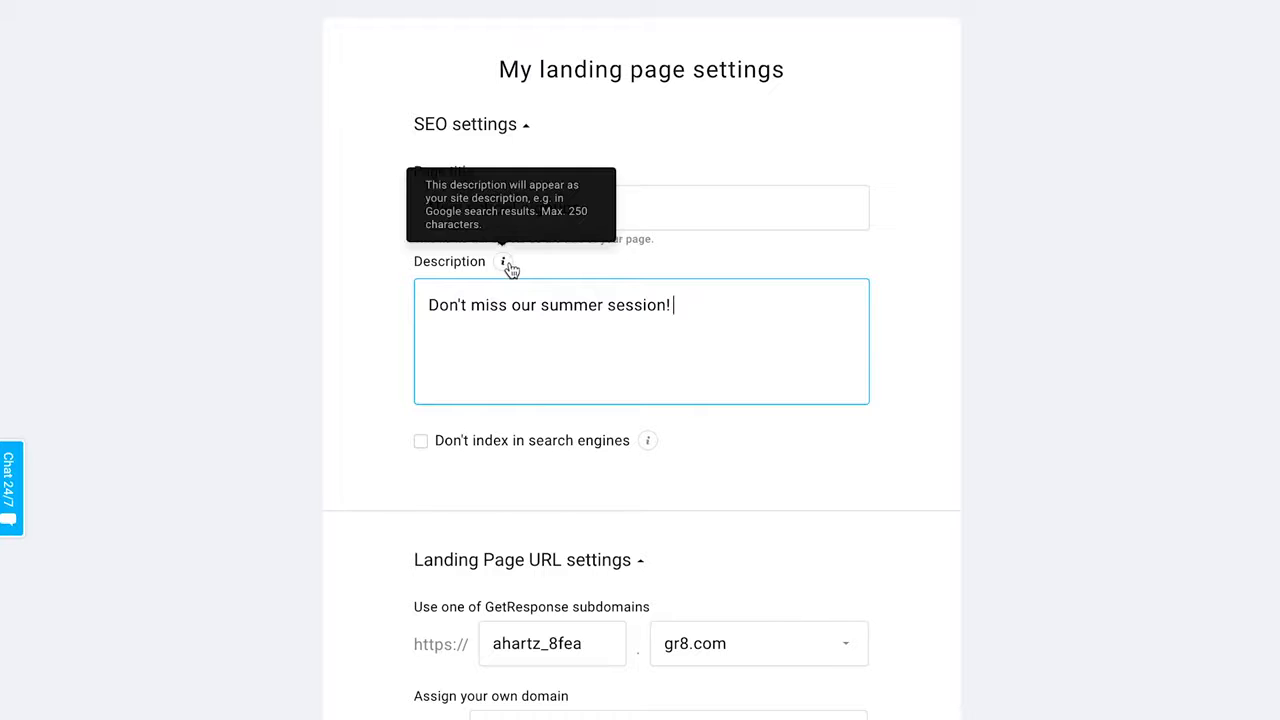
pyautogui.moveTo(505, 262)
# Check which GetResponse domains are available for the landing page URL, leaving gr8.com selected
pyautogui.scroll(-2, 740, 312)
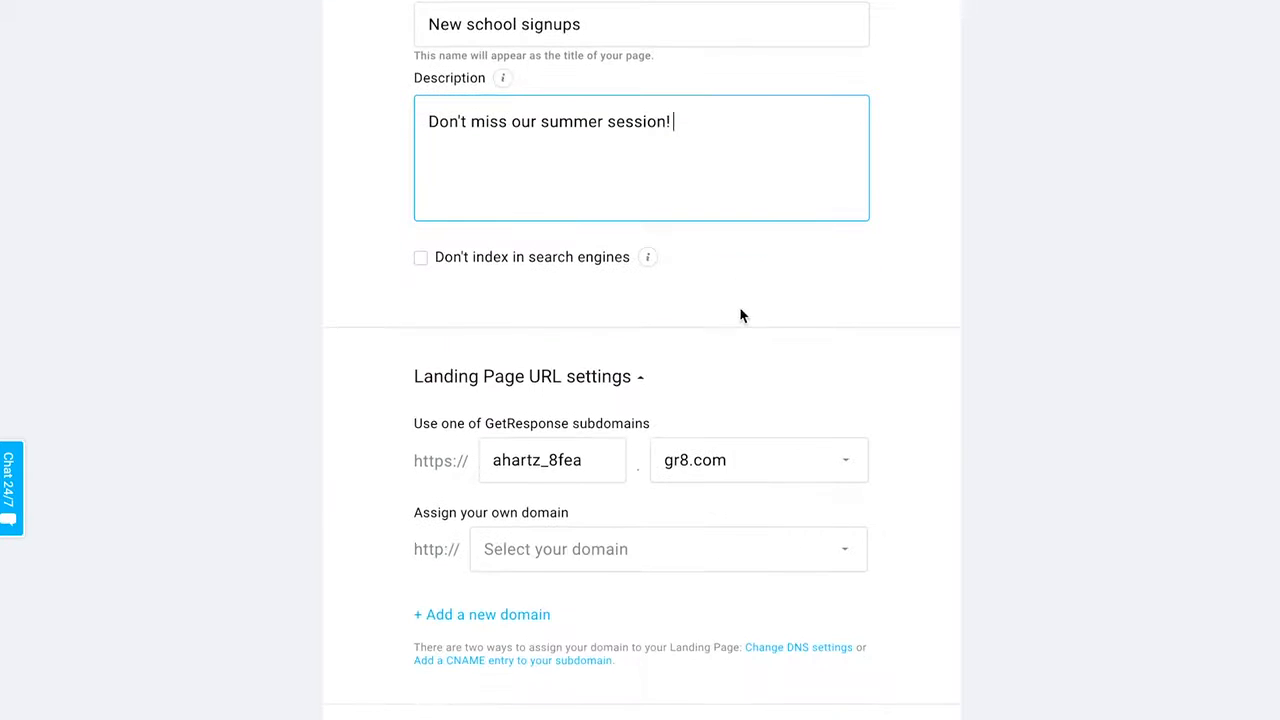
pyautogui.scroll(-2, 980, 451)
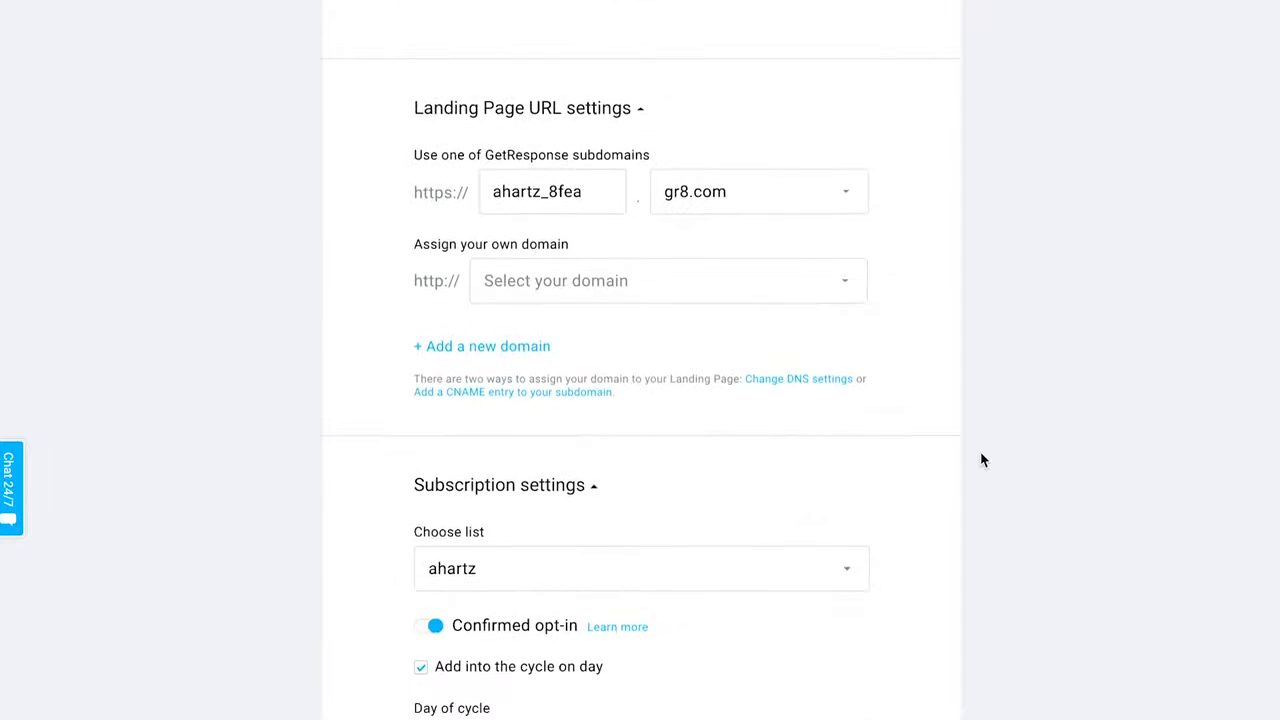
pyautogui.scroll(-1, 826, 400)
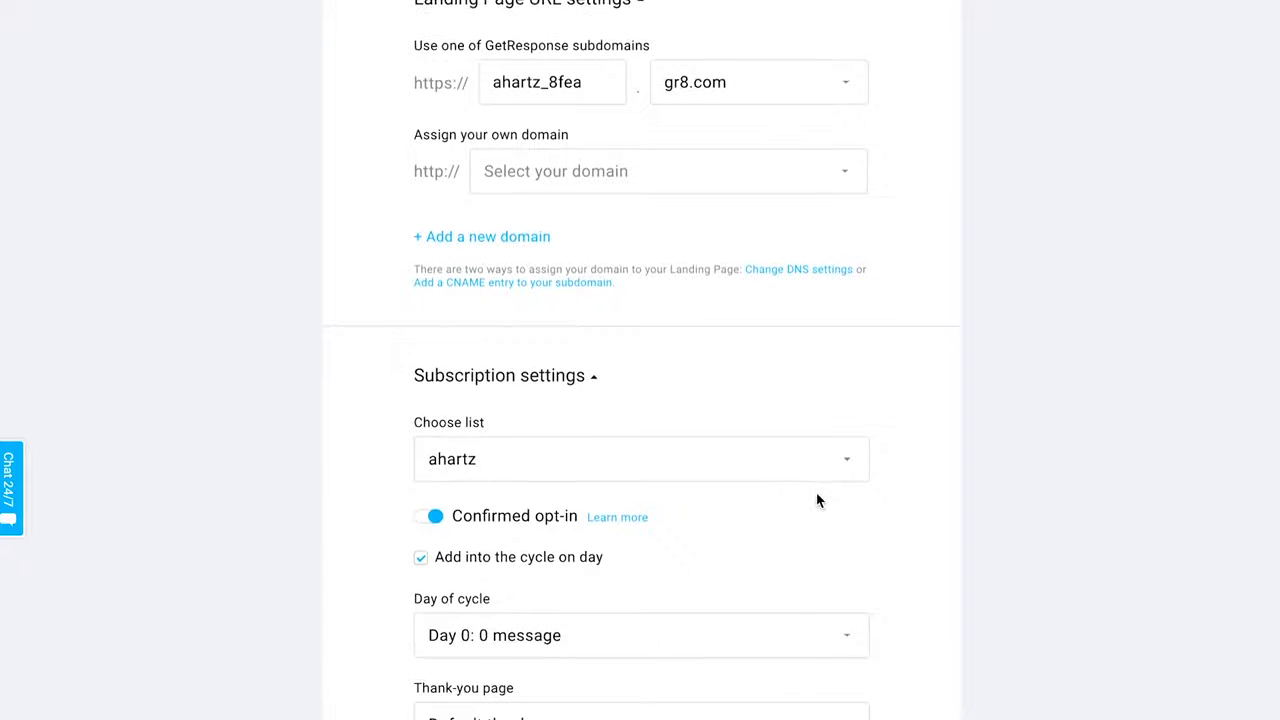
pyautogui.click(677, 74)
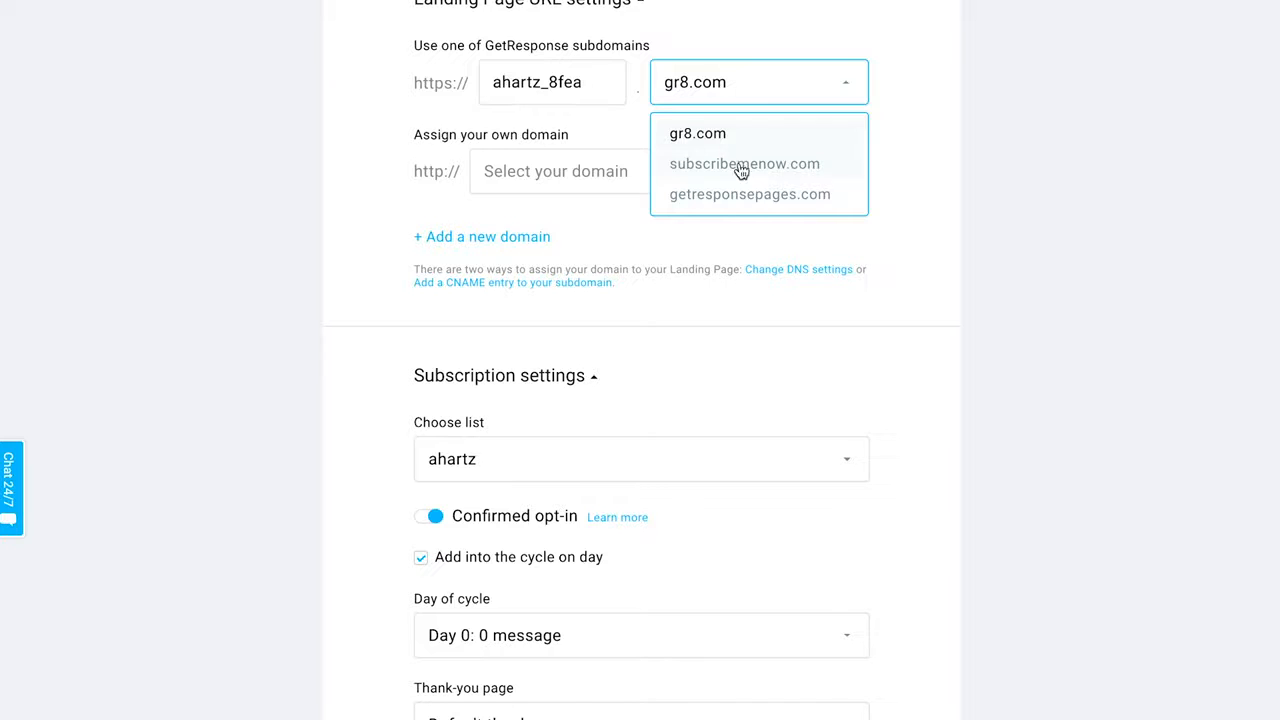
pyautogui.click(914, 163)
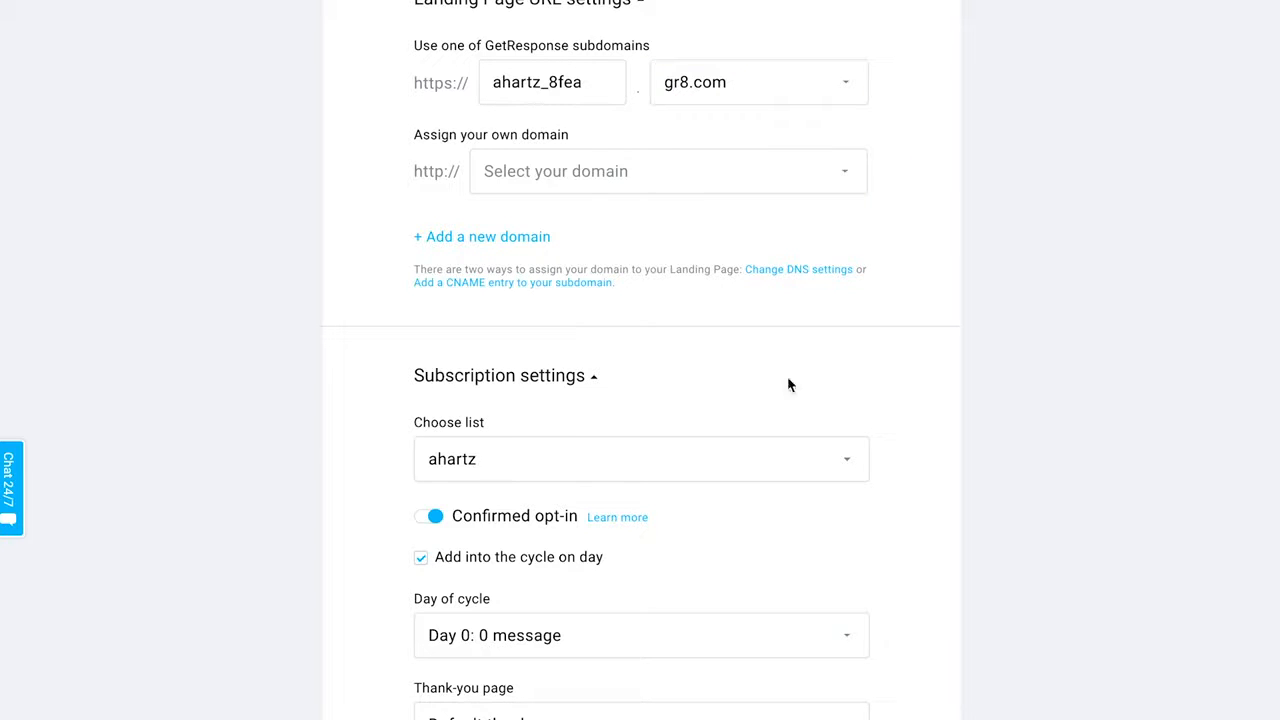
# Assign monthlyhighlists.concerthall.com as the page's own domain, and reset the choice to no domain
pyautogui.click(580, 190)
pyautogui.click(604, 258)
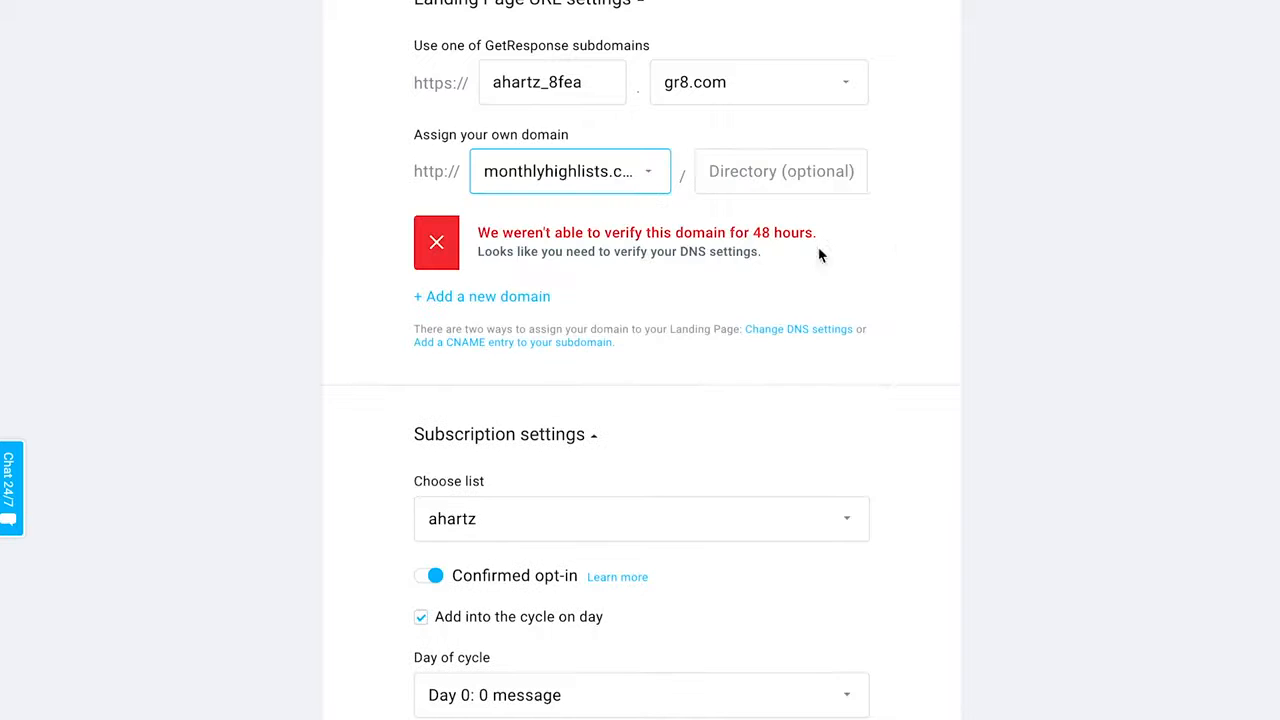
pyautogui.click(436, 248)
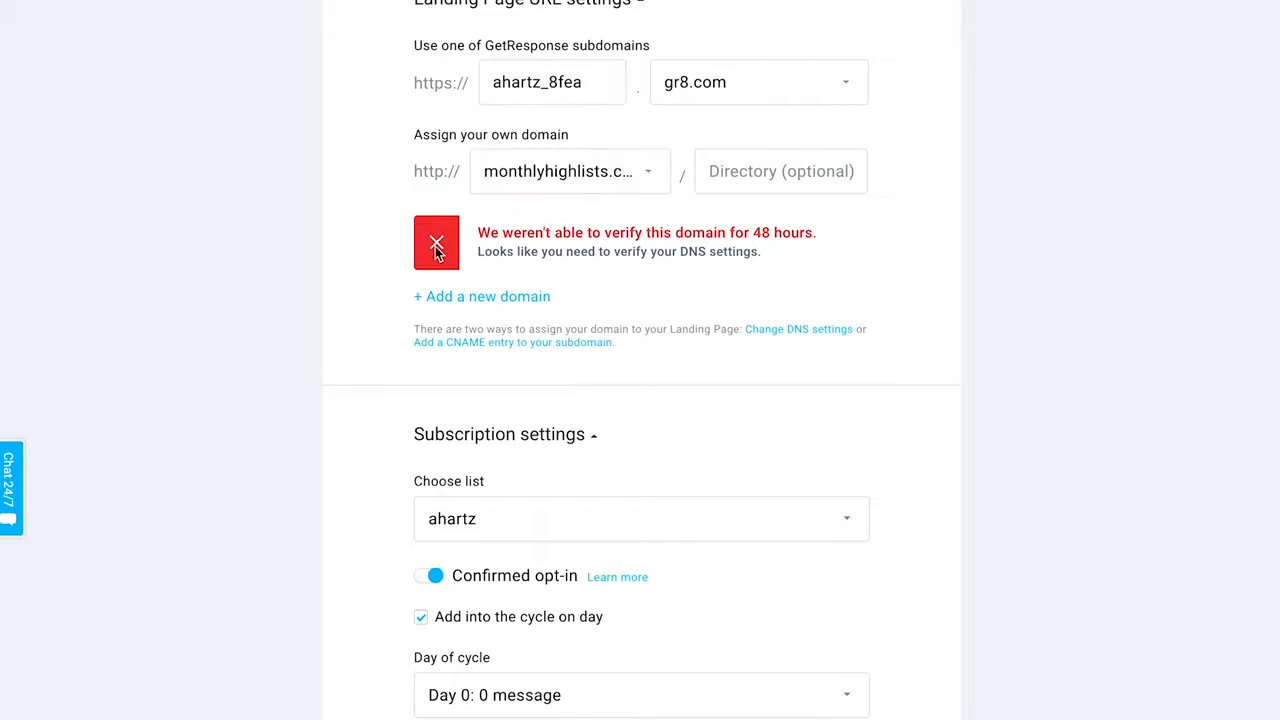
pyautogui.click(530, 173)
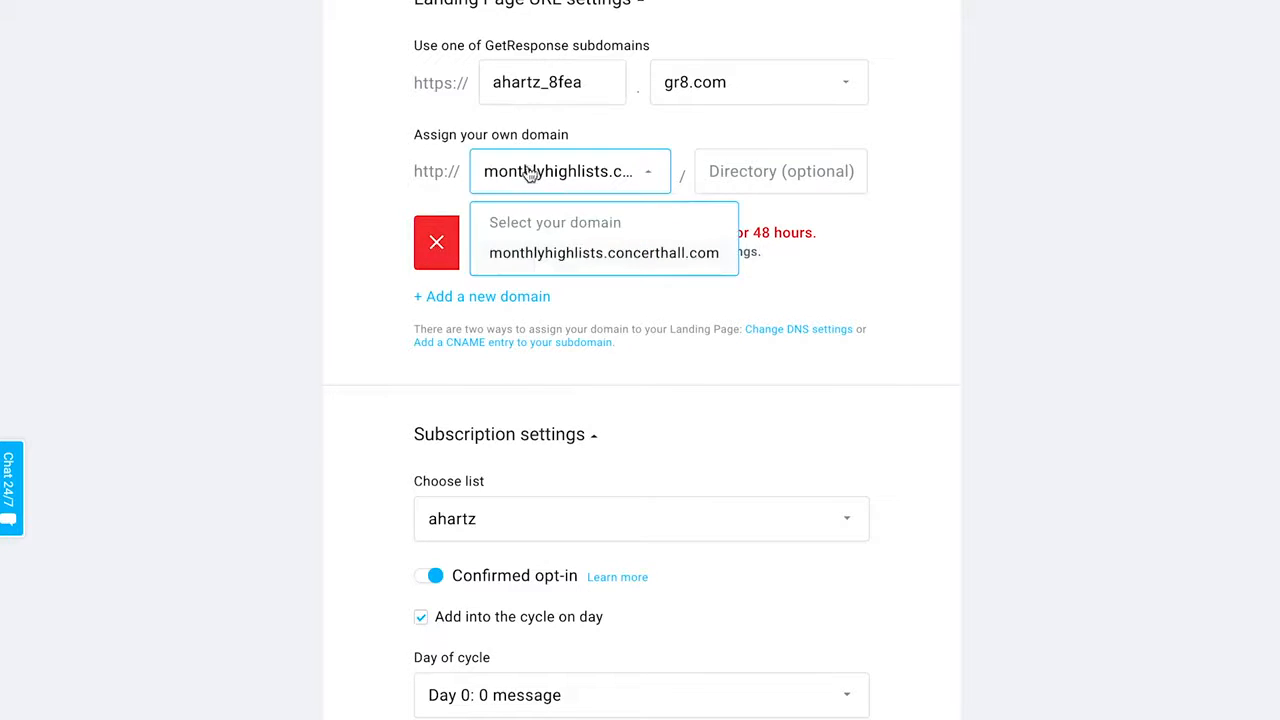
pyautogui.click(522, 222)
# Open the form for adding a new domain and close it without adding one
pyautogui.click(482, 240)
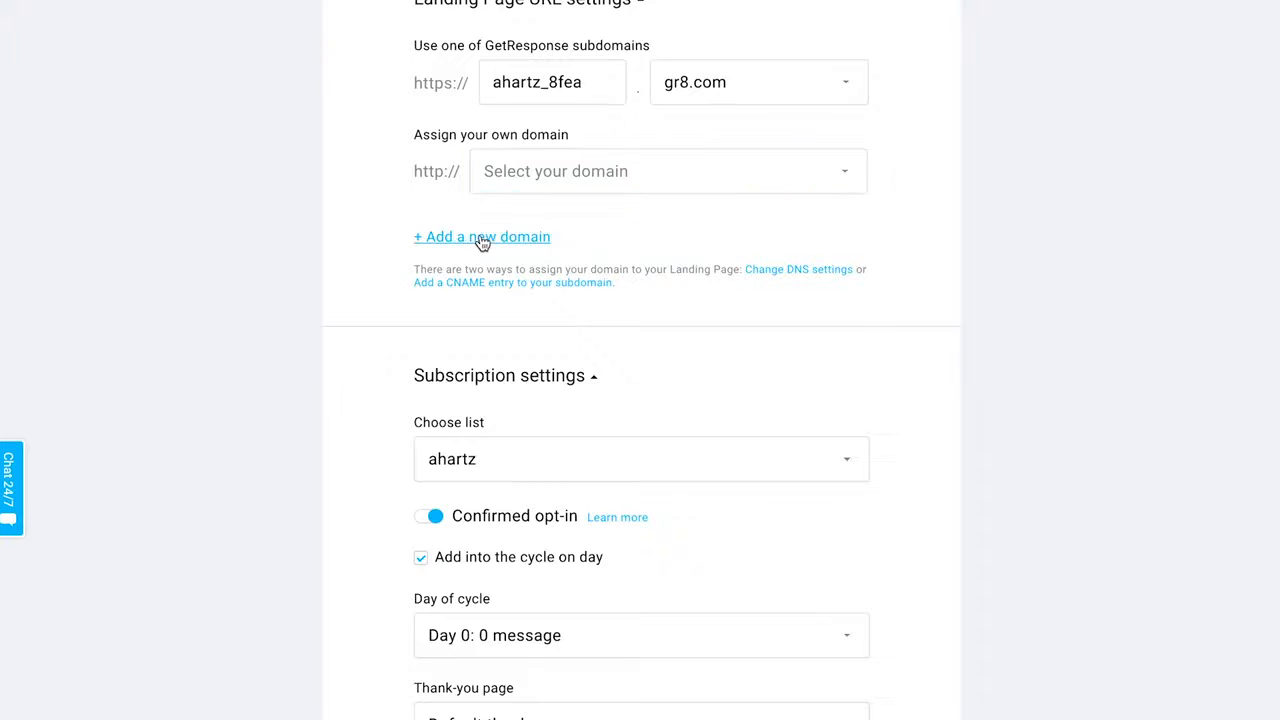
pyautogui.click(482, 240)
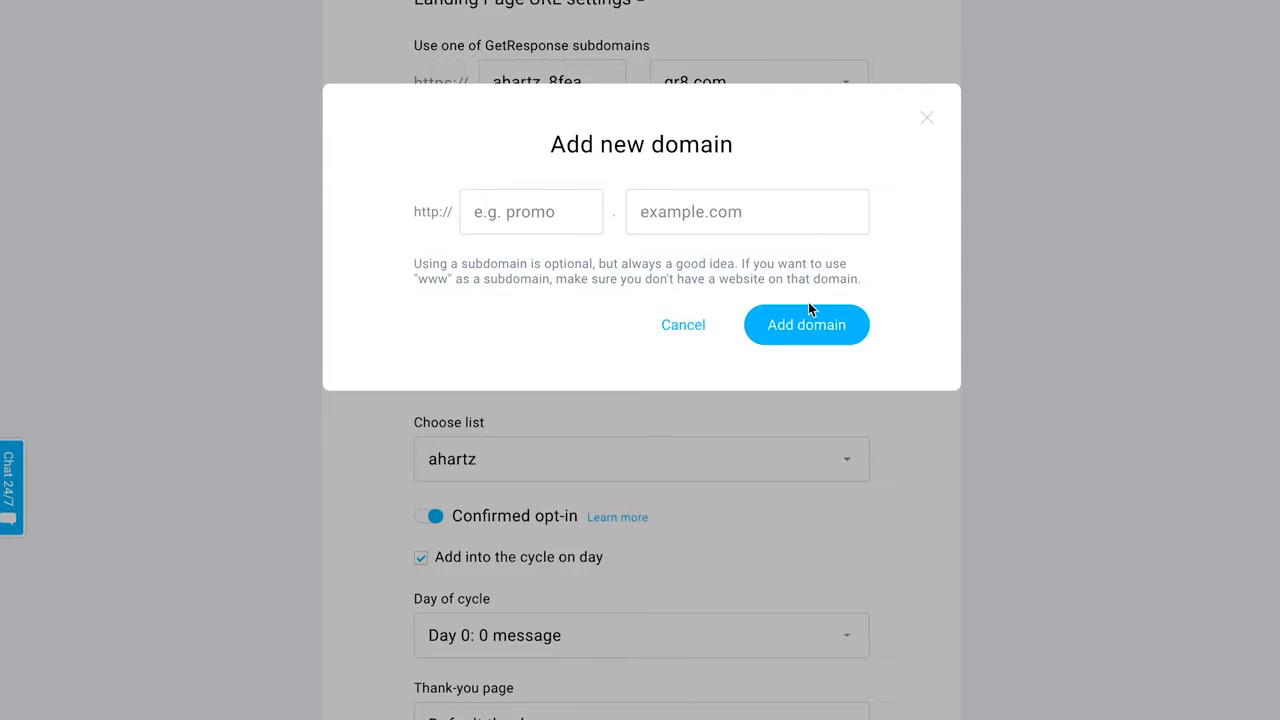
pyautogui.click(928, 119)
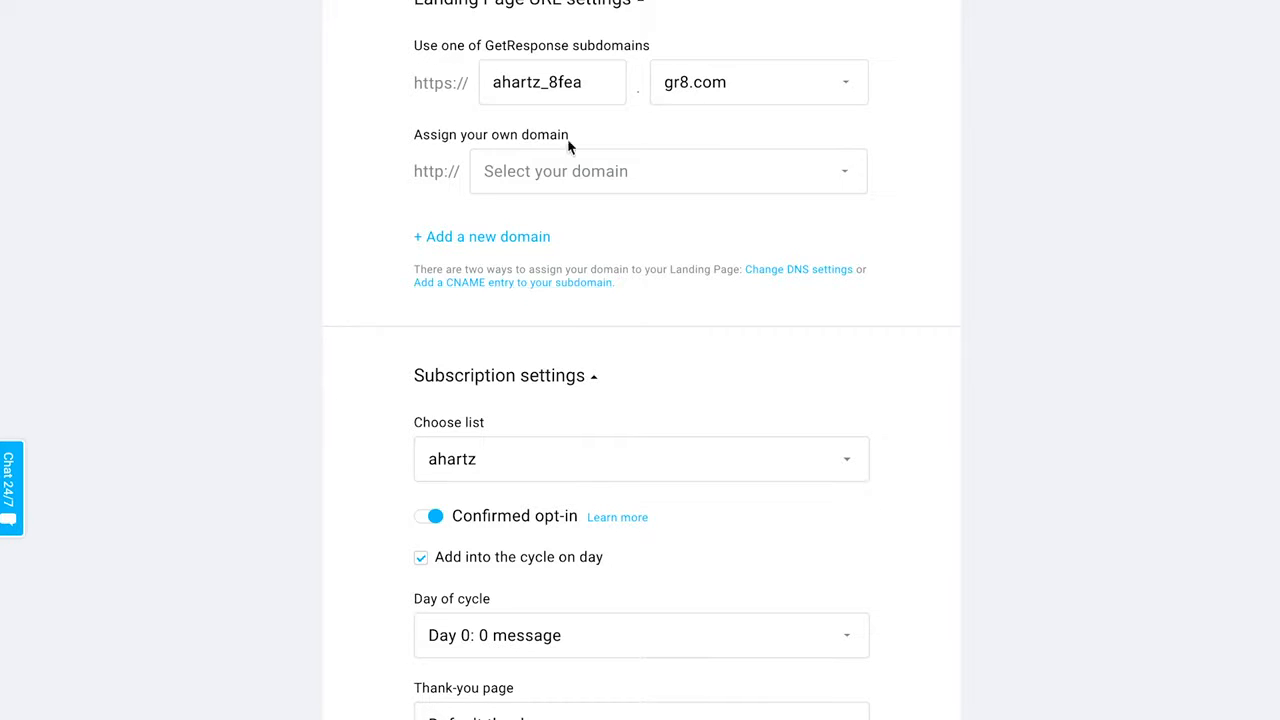
# Examine the subscription settings, including the contact list, confirmed opt-in, cycle day and thank-you page
pyautogui.scroll(-2, 734, 189)
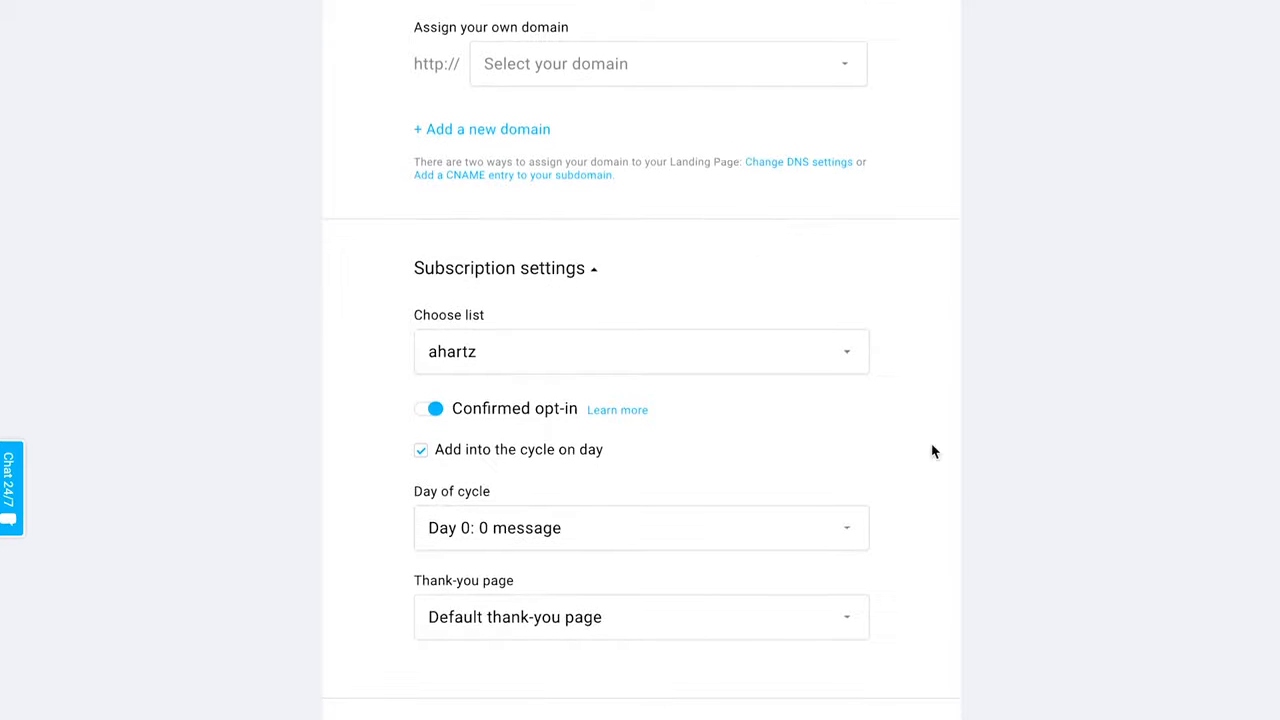
pyautogui.scroll(-4, 932, 452)
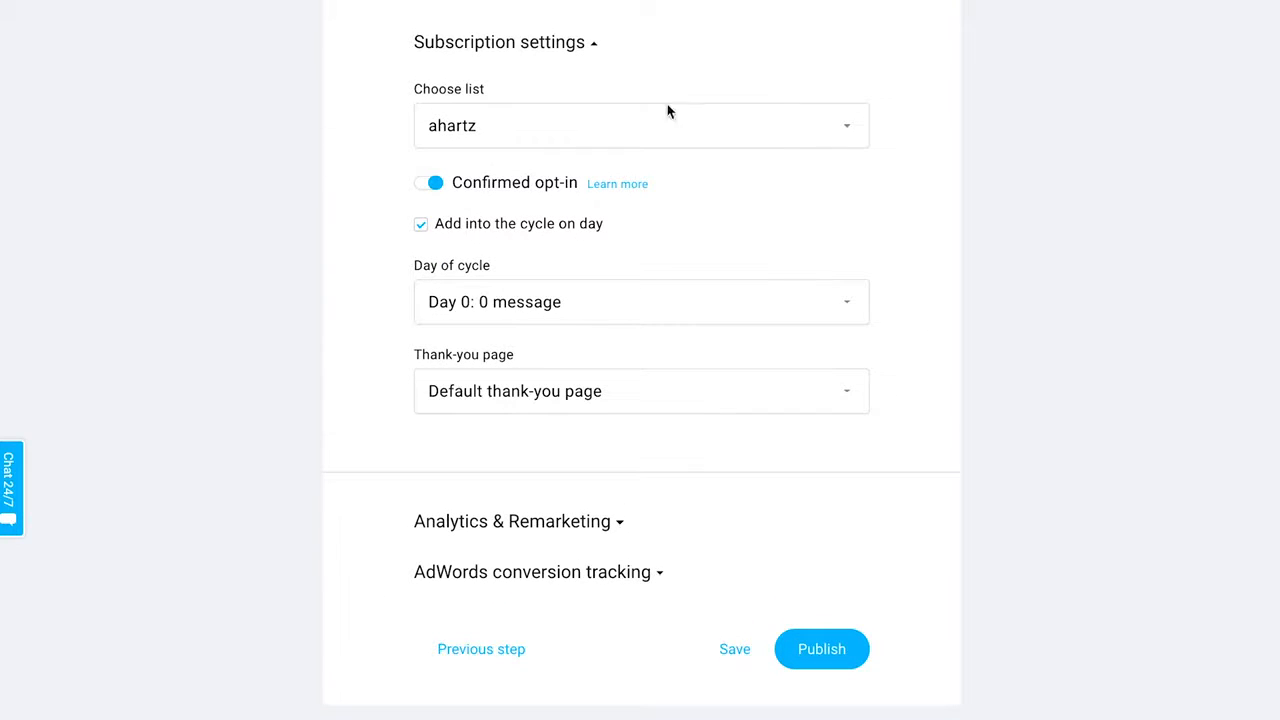
# Assign the chocolatebar contact list to the page, and turn off confirmed opt-in and adding subscribers into the cycle
pyautogui.click(553, 130)
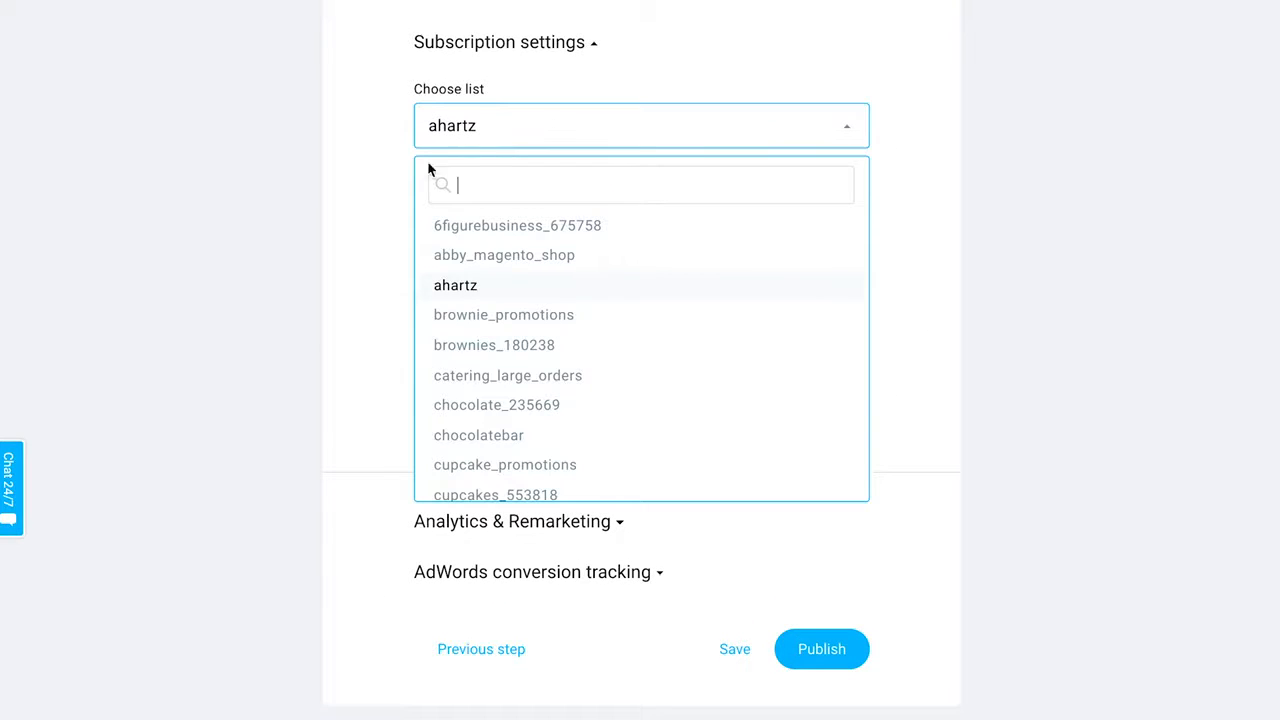
pyautogui.click(512, 438)
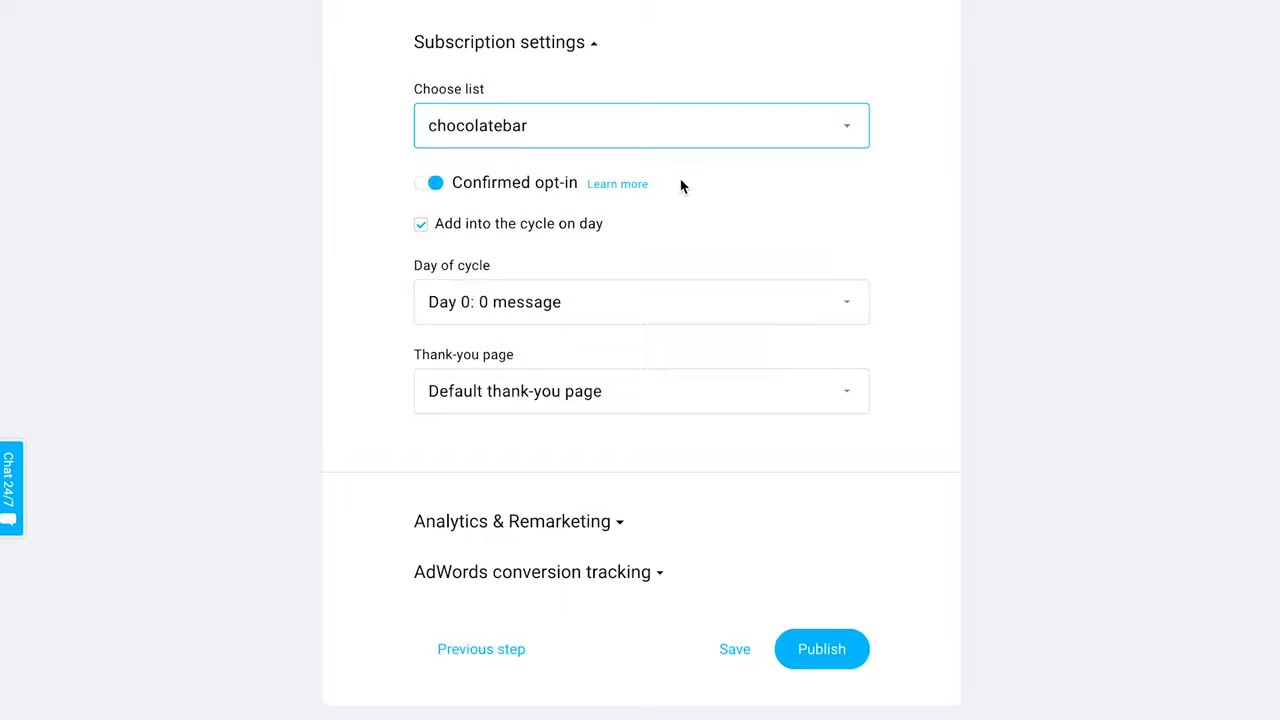
pyautogui.click(432, 185)
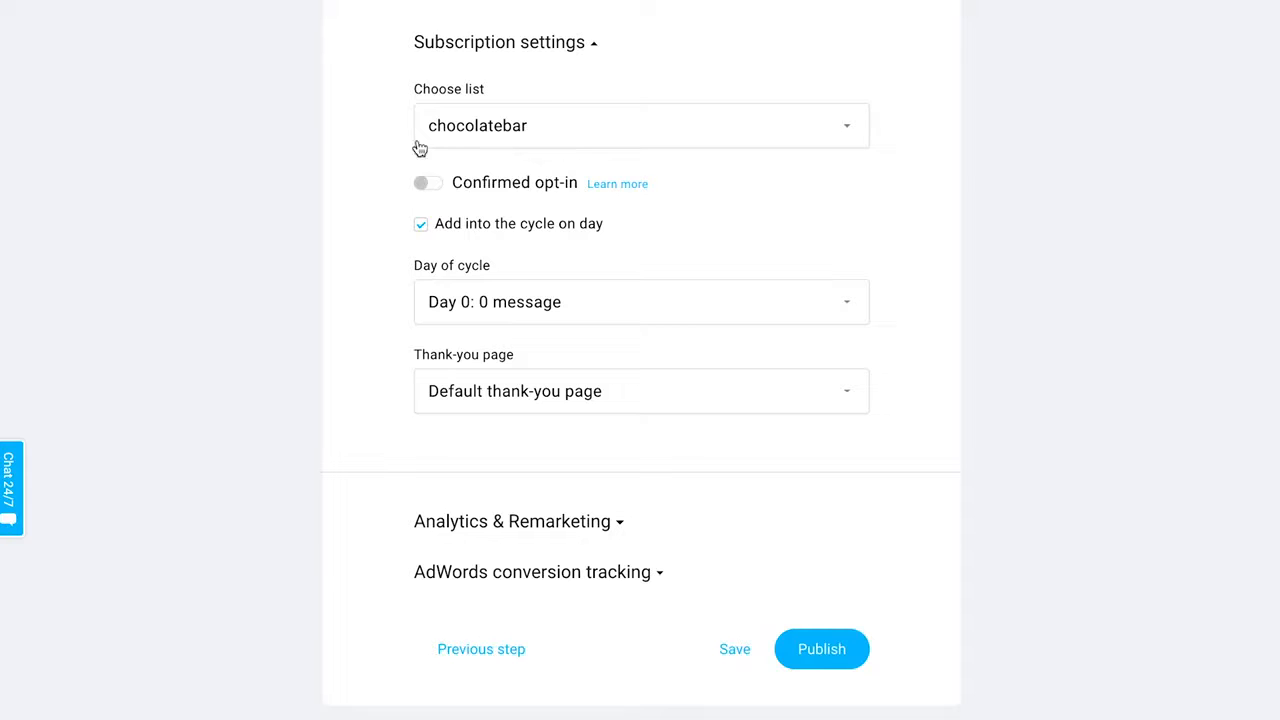
pyautogui.scroll(-2, 746, 273)
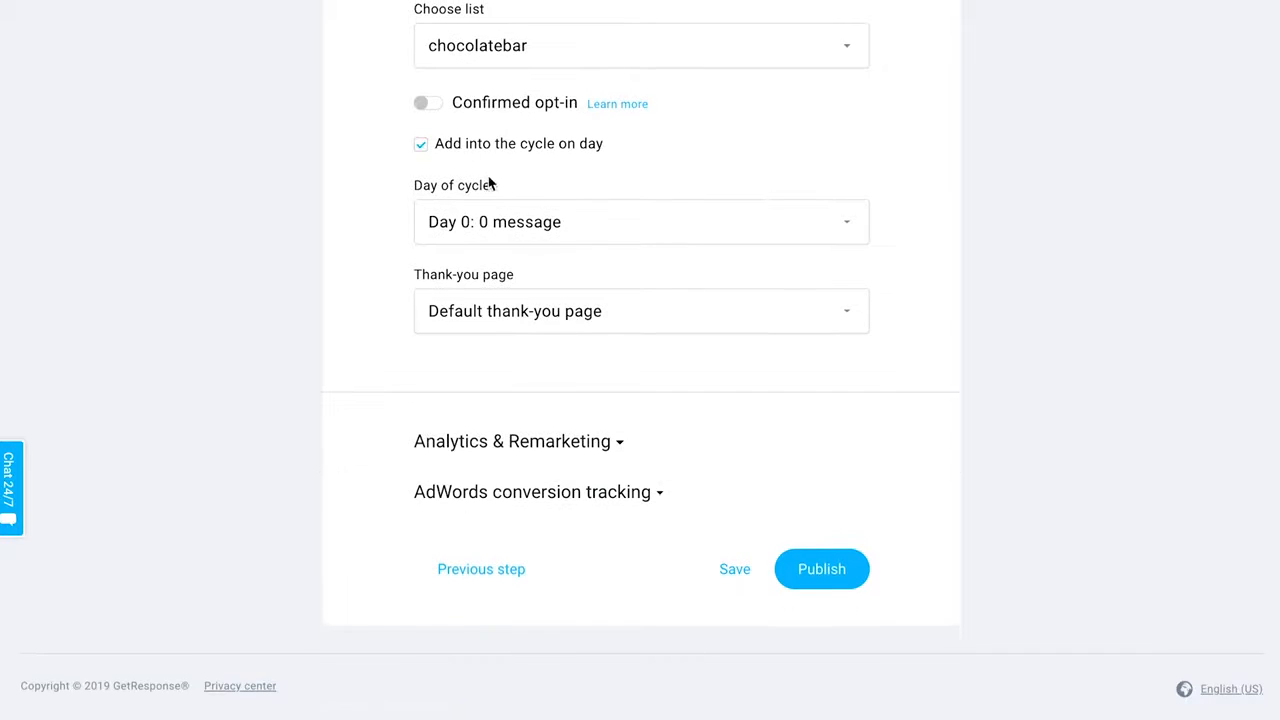
pyautogui.click(421, 146)
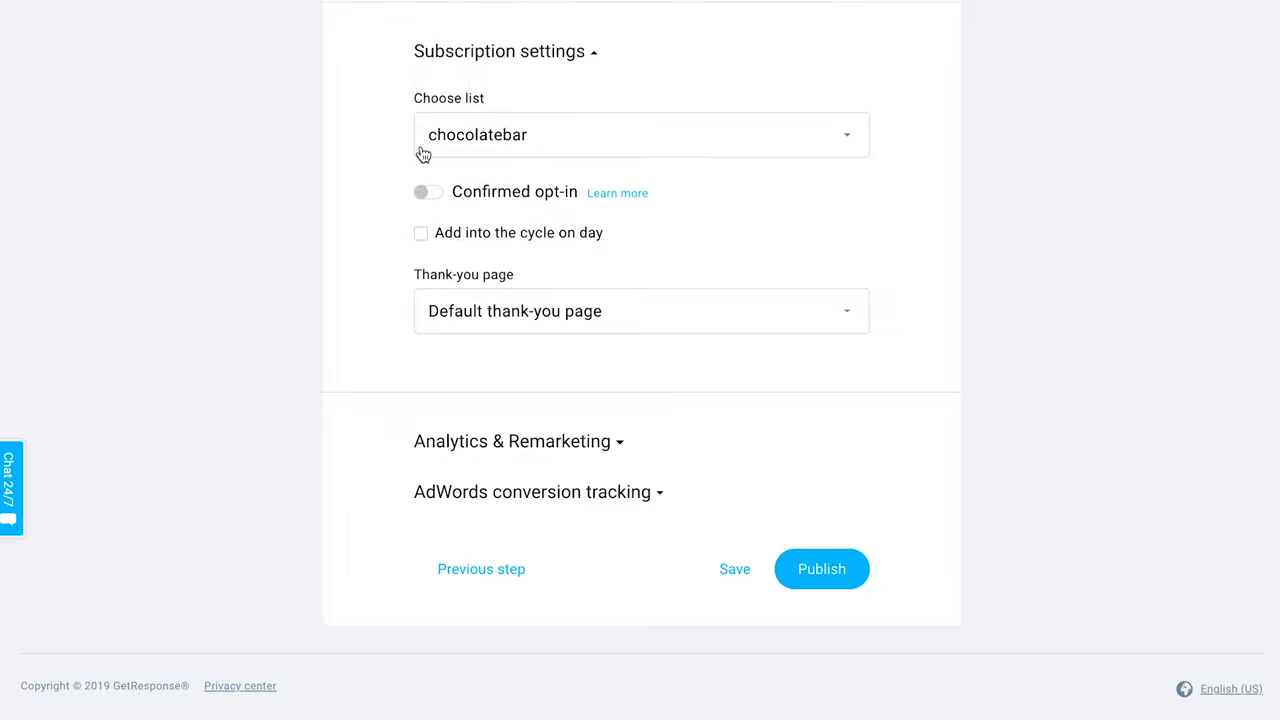
# Try the custom and stay-on-current-page options for the thank-you page, and restore the default thank-you page
pyautogui.click(567, 316)
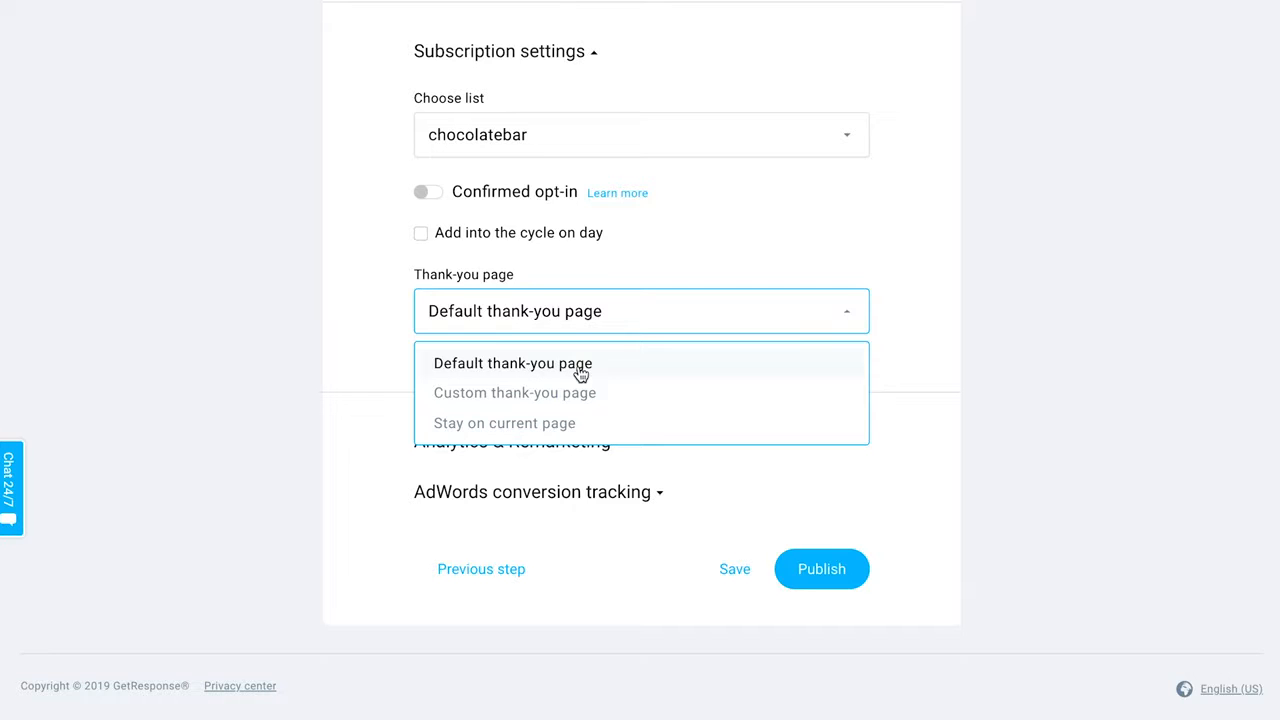
pyautogui.click(480, 395)
pyautogui.click(471, 310)
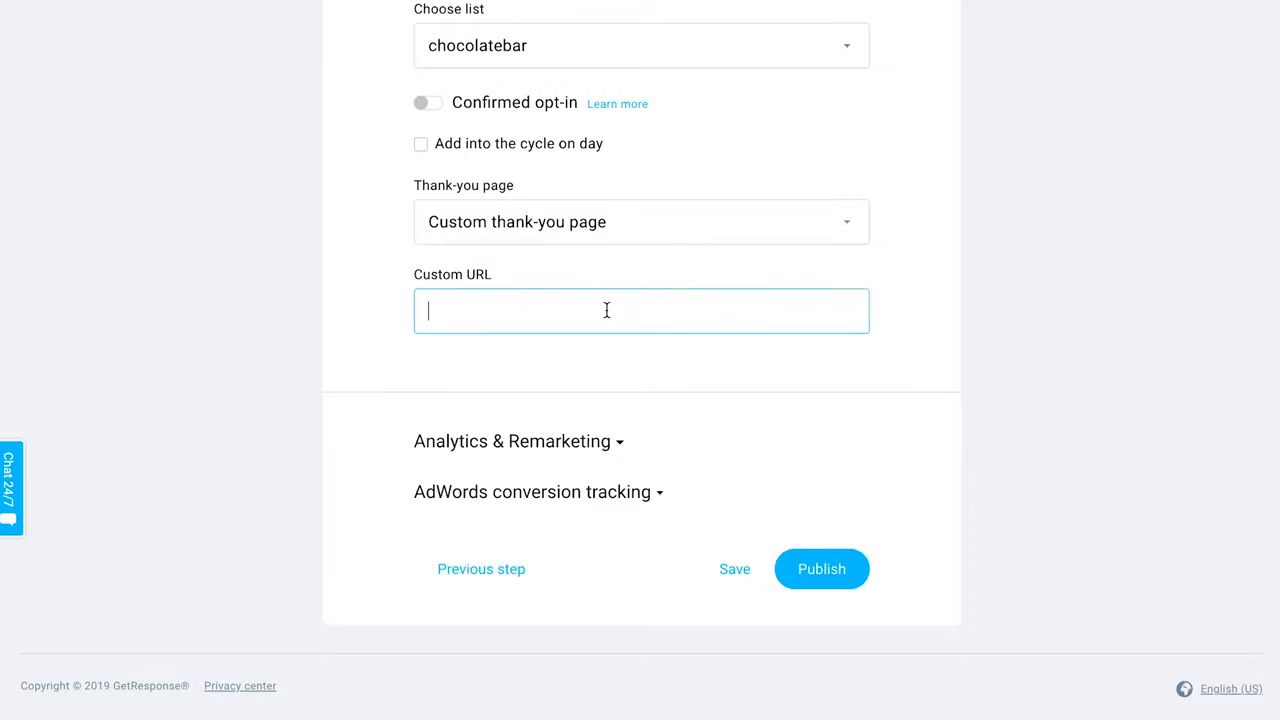
pyautogui.click(646, 230)
pyautogui.click(518, 344)
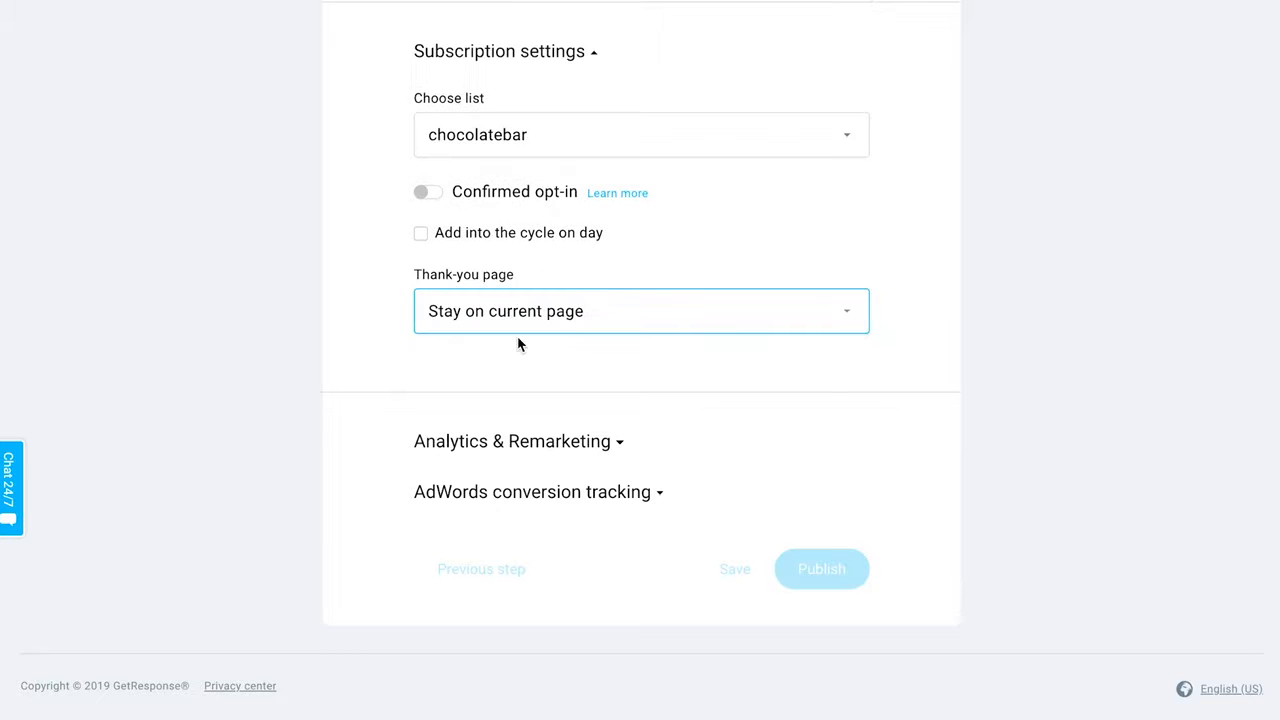
pyautogui.click(517, 330)
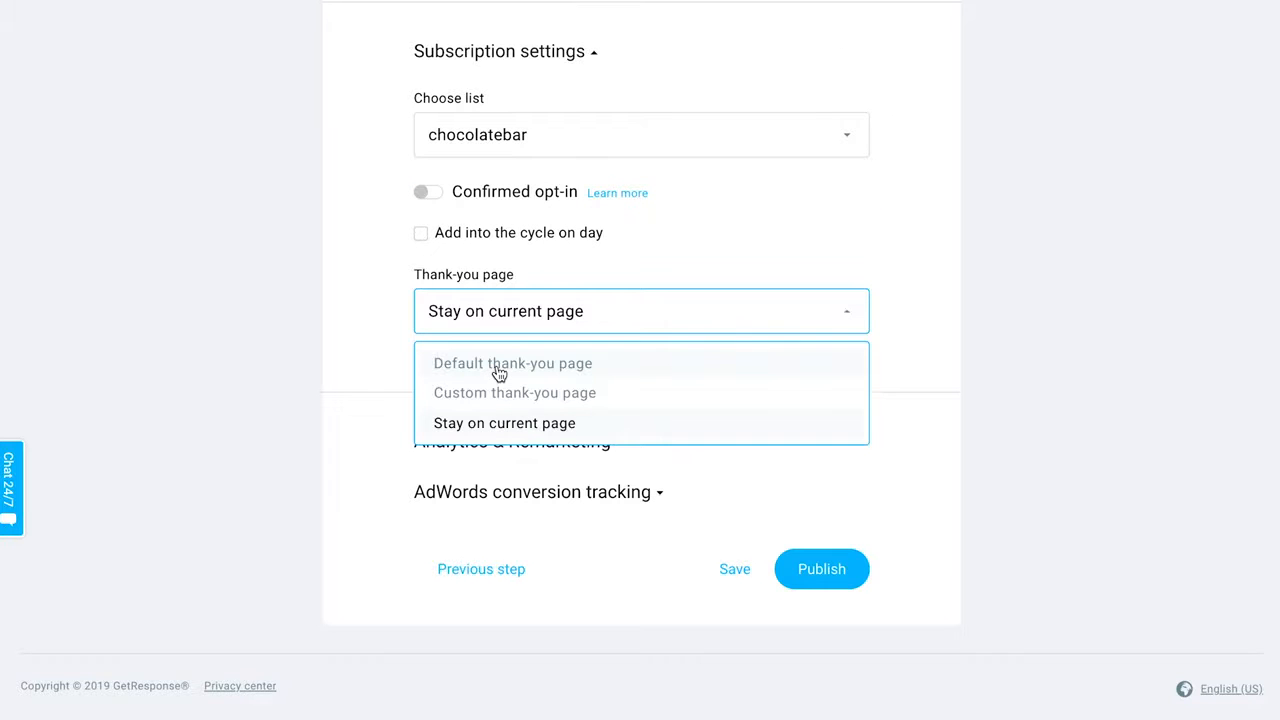
pyautogui.click(498, 366)
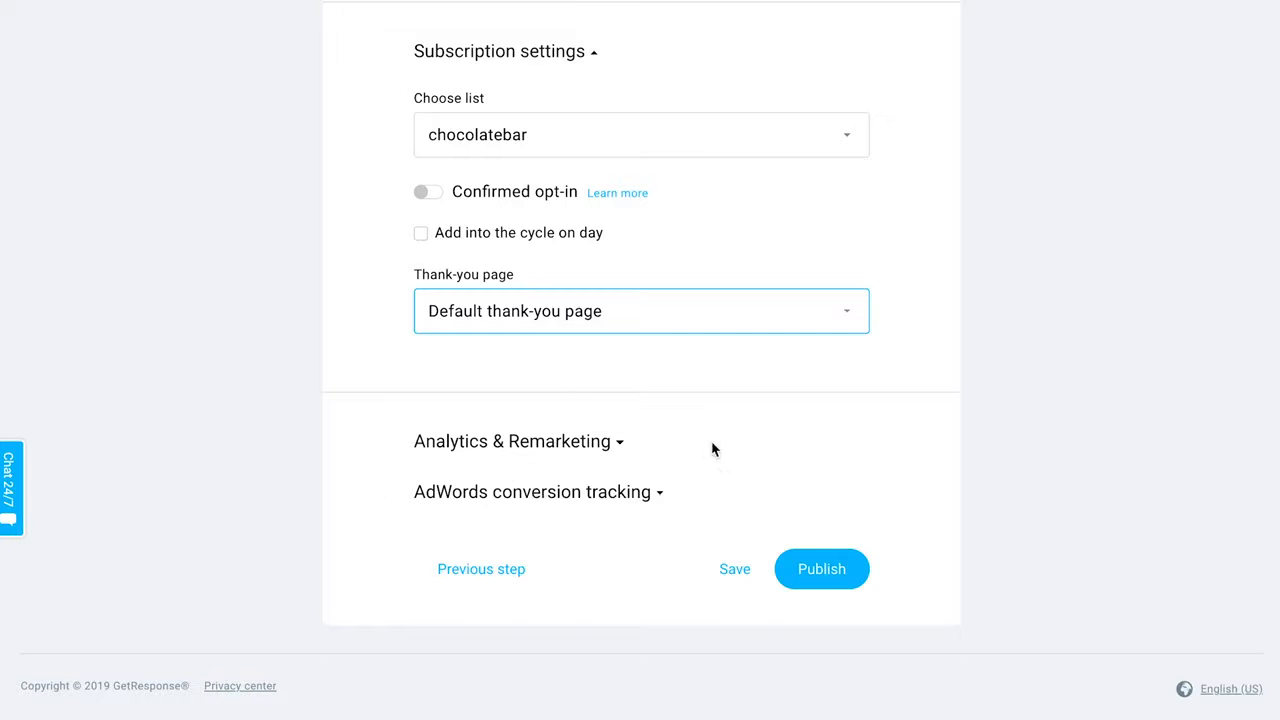
# Check the Analytics & Remarketing platform setting without choosing a platform, and publish the landing page
pyautogui.click(597, 444)
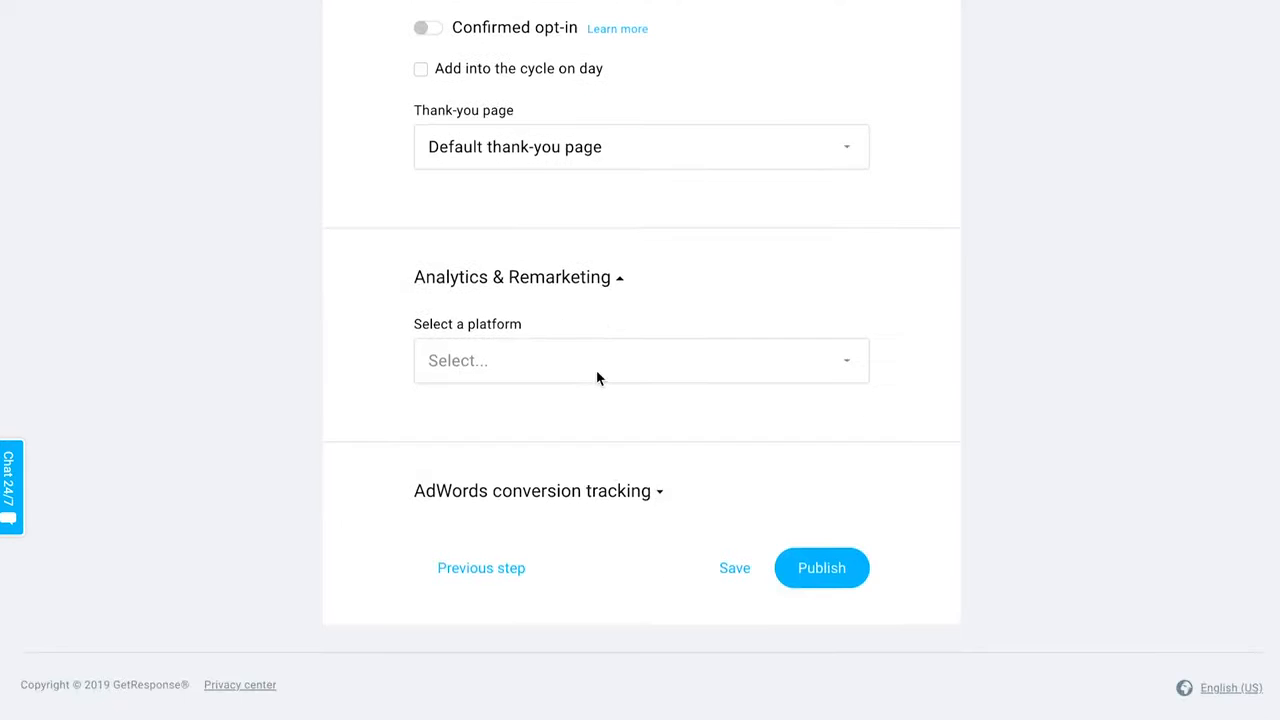
pyautogui.click(621, 280)
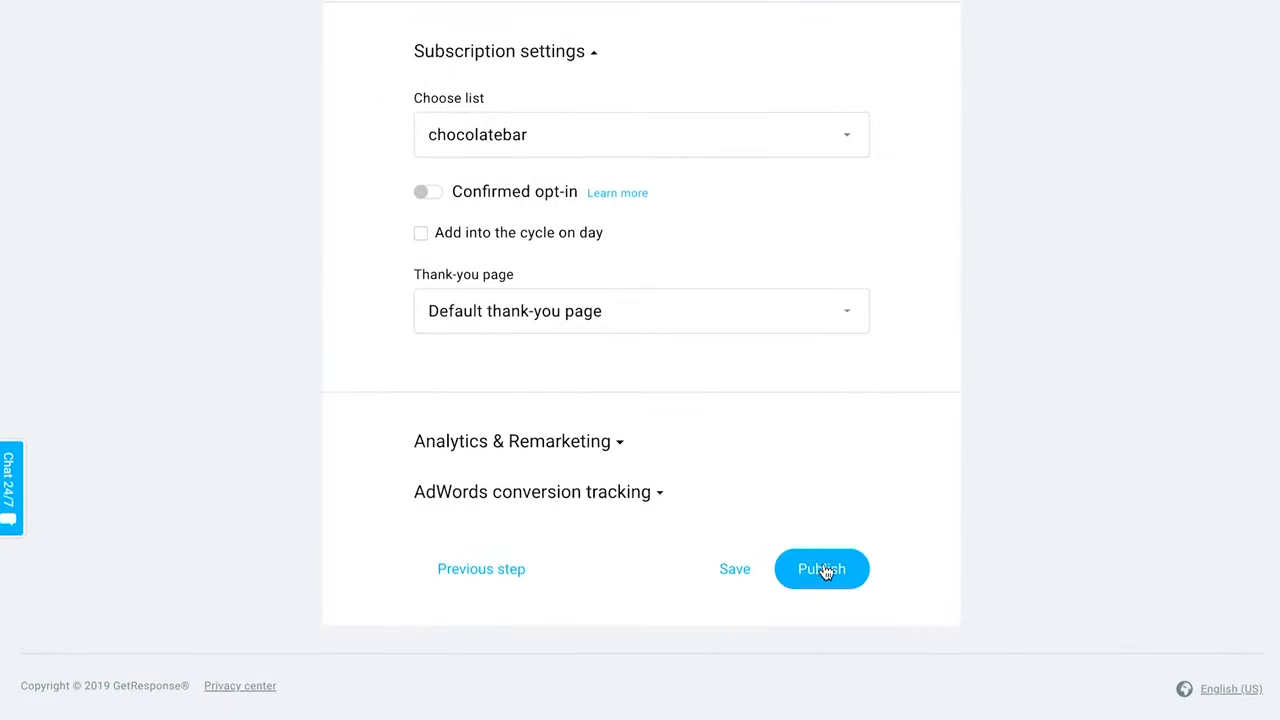
pyautogui.click(822, 570)
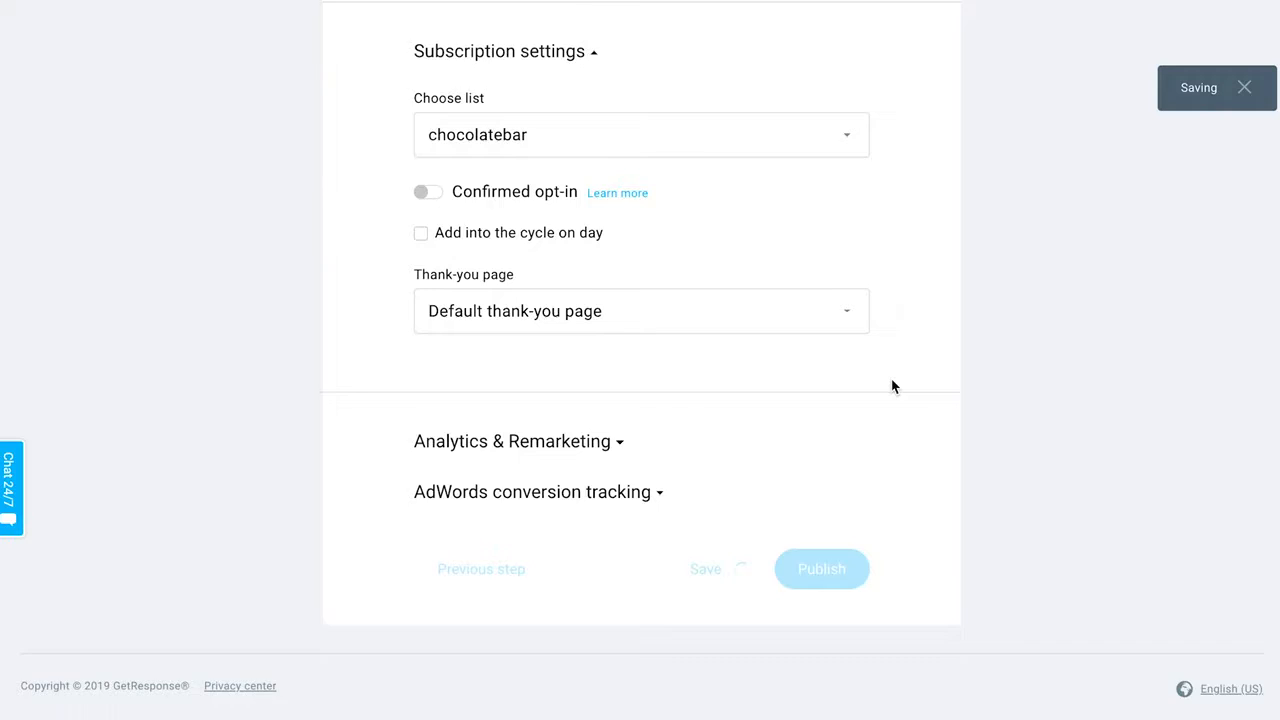